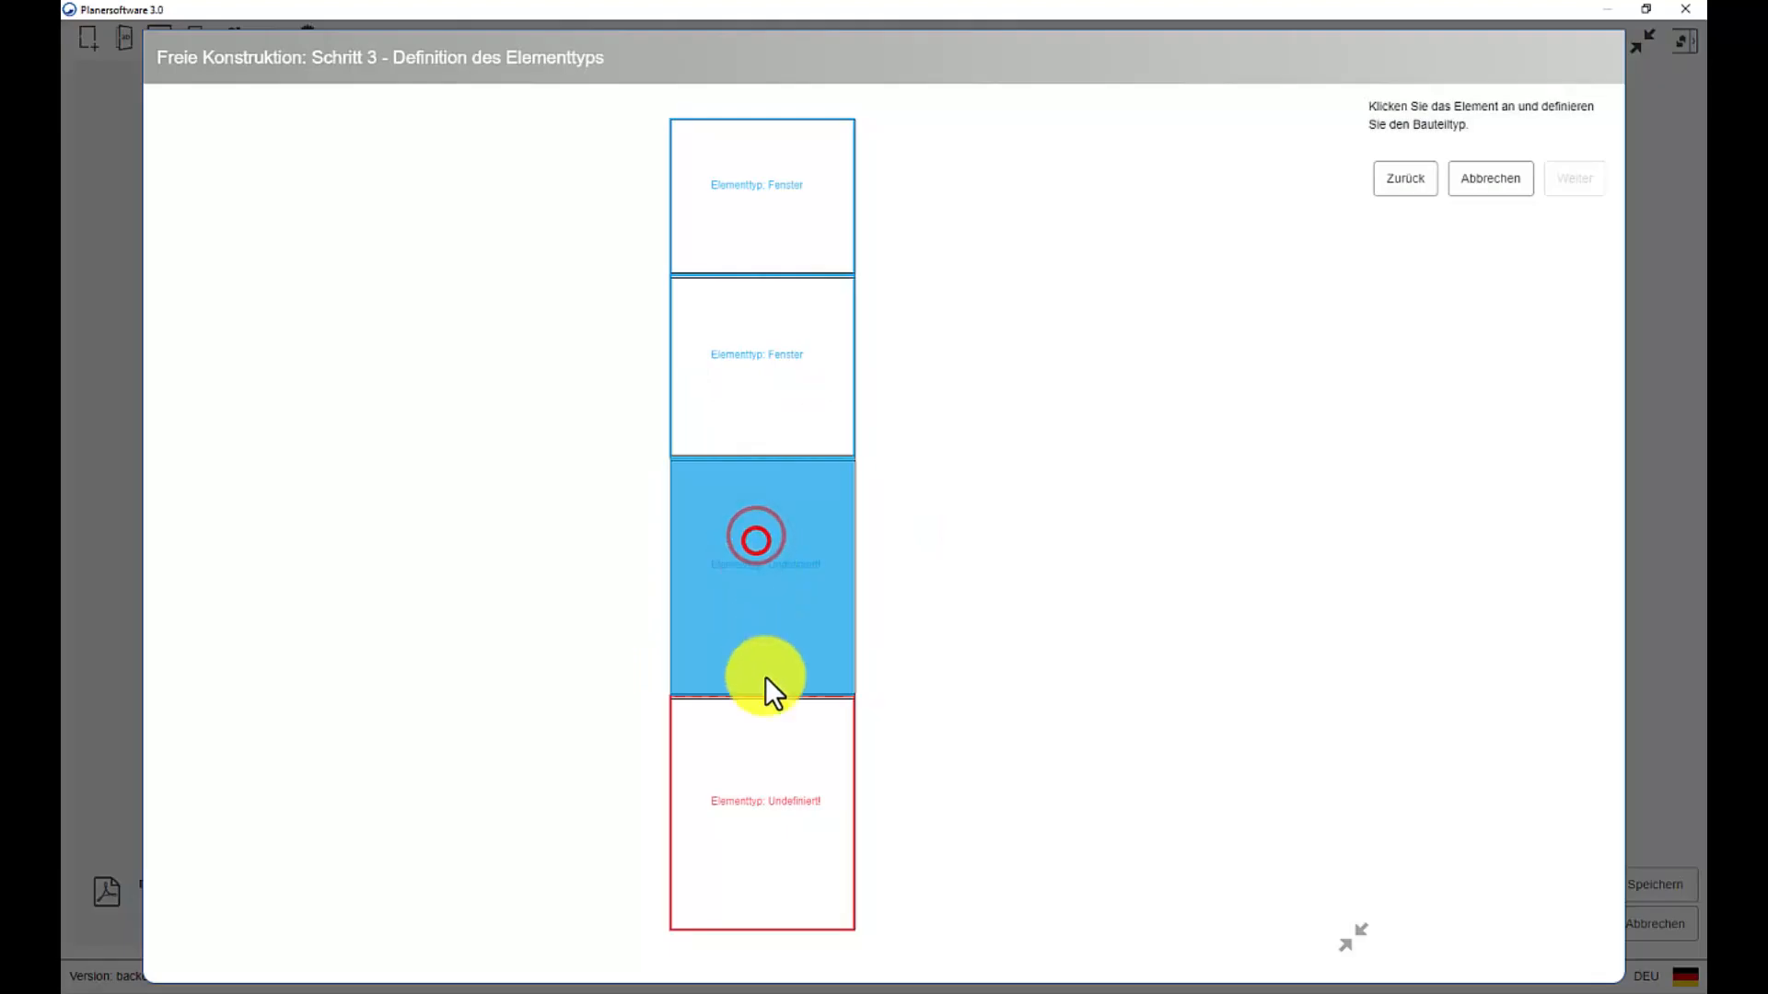
- Define the third section's element type and set the construction to 1000 mm wide, 8600 mm high, with the three lower sections 2150 mm each
{"action": "left_click", "coordinate": [763, 545]}
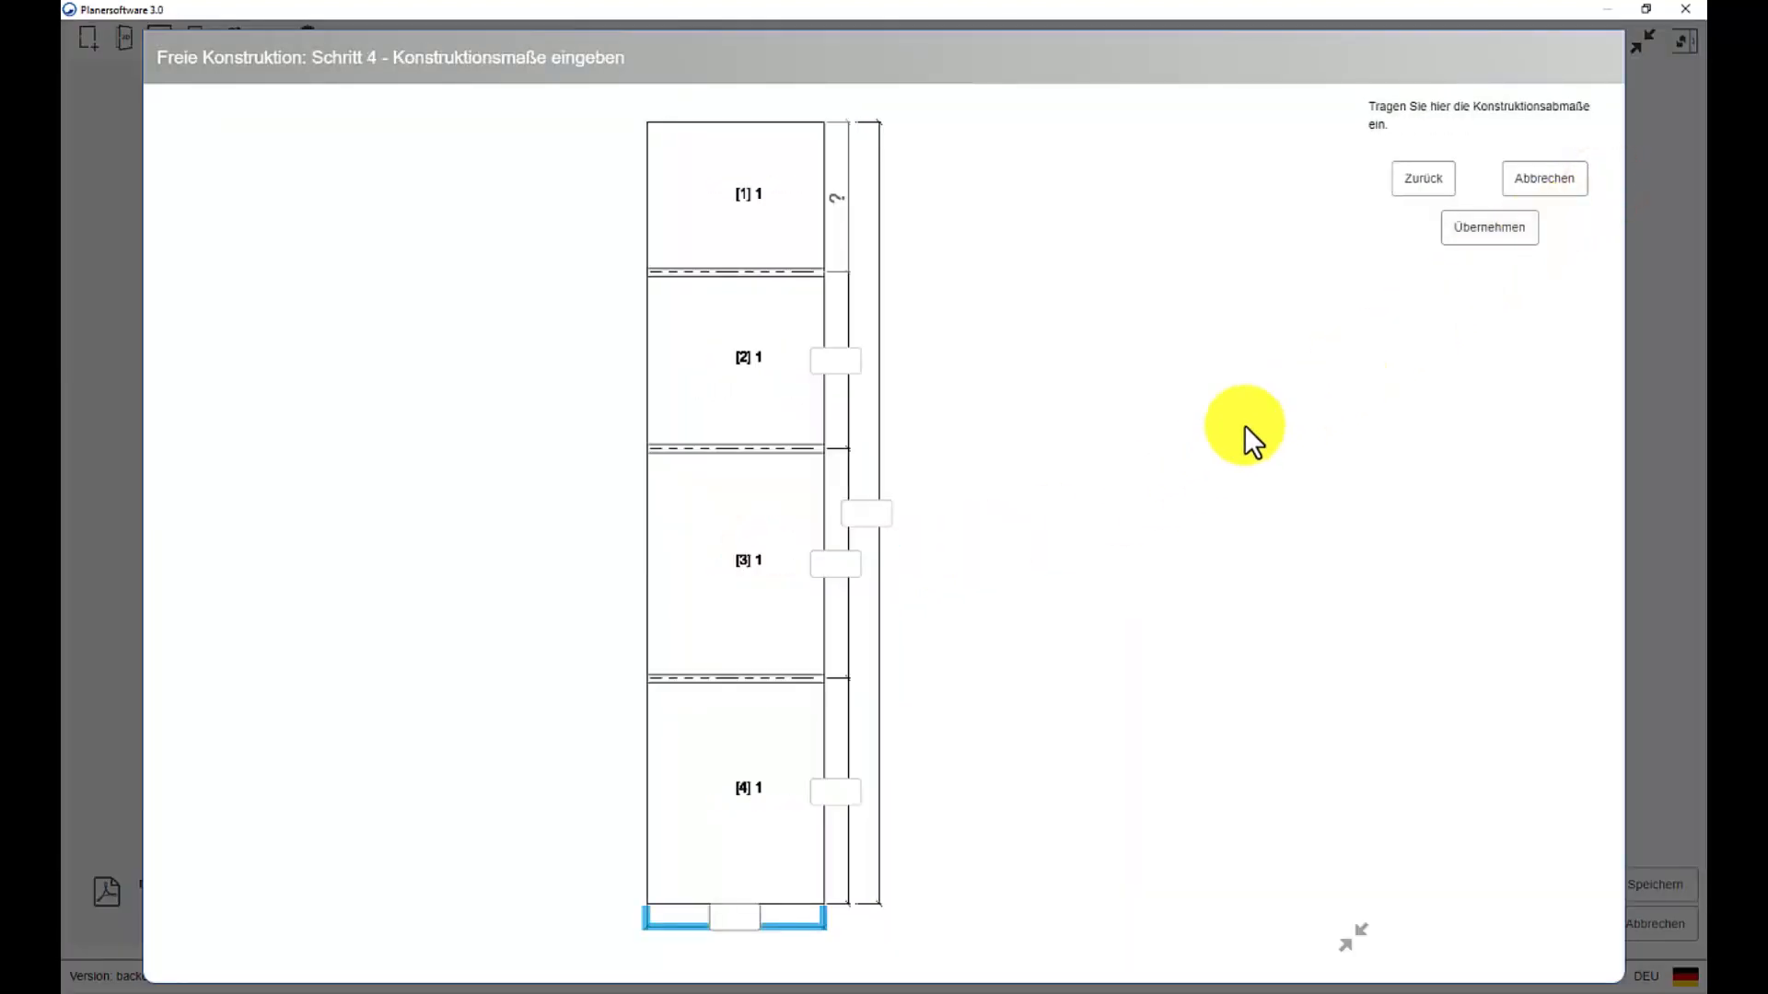
{"action": "key", "text": "Tab"}
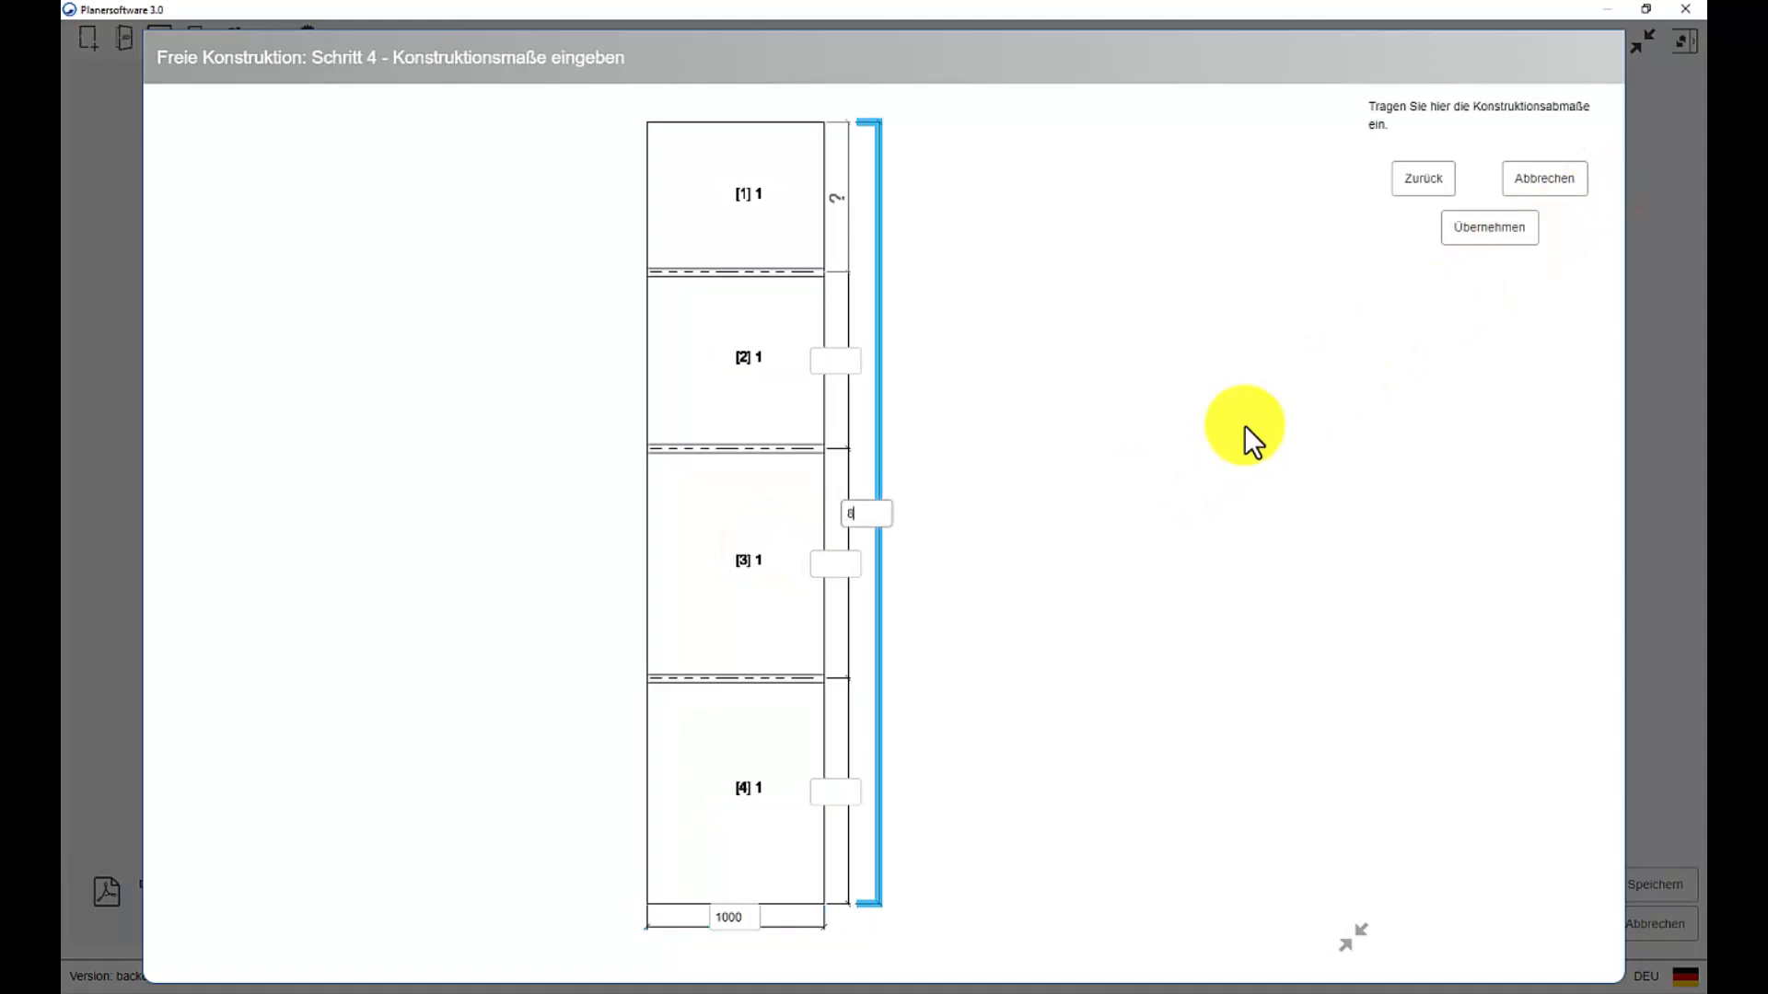
{"action": "key", "text": "Tab"}
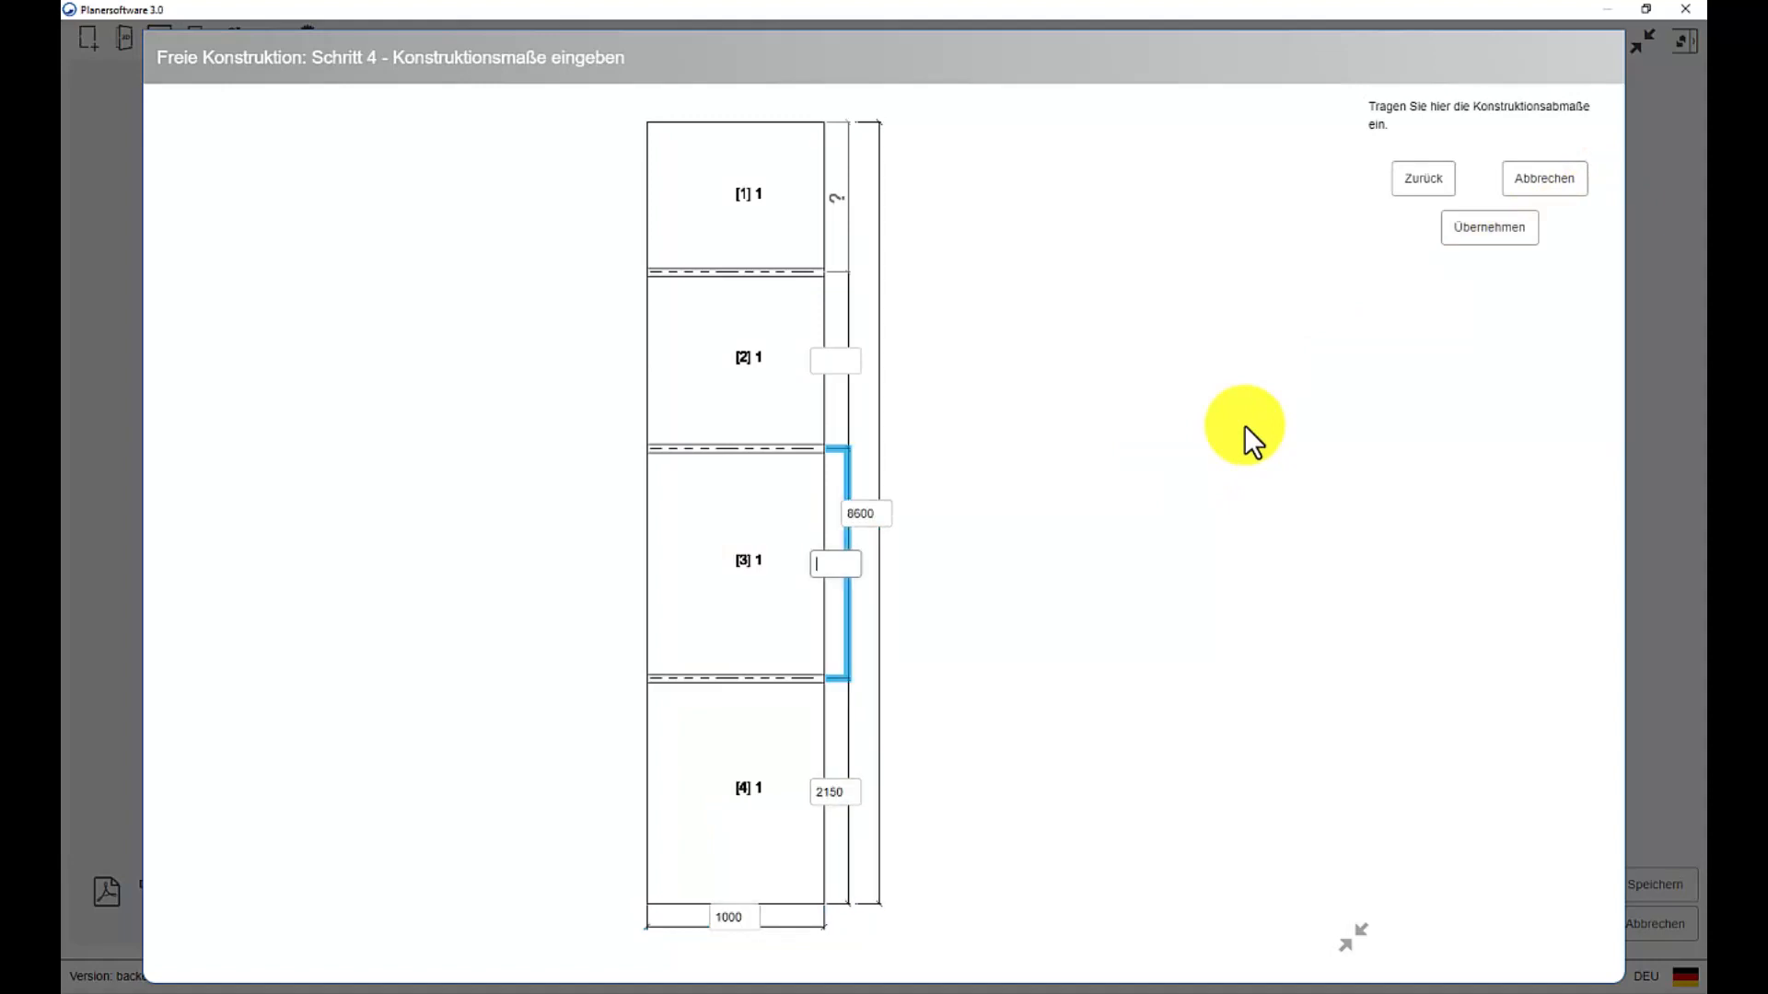
{"action": "key", "text": "Tab"}
{"action": "type", "text": "21"}
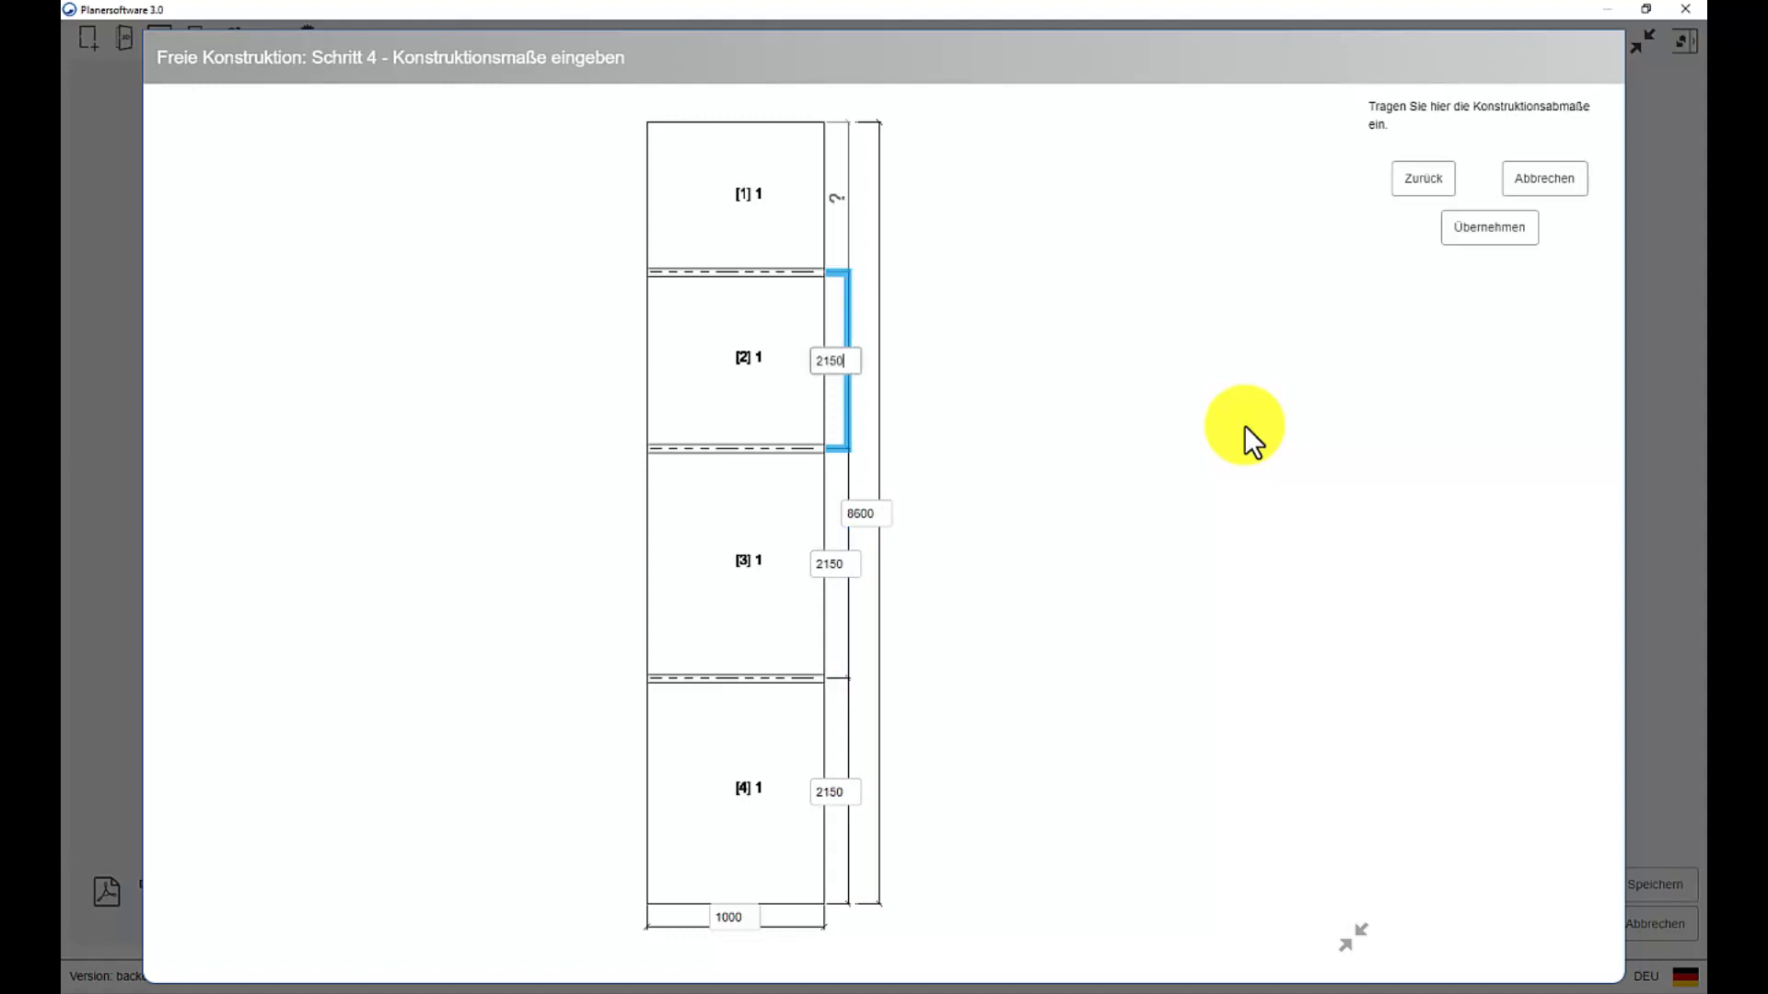
{"action": "left_click", "coordinate": [1468, 236]}
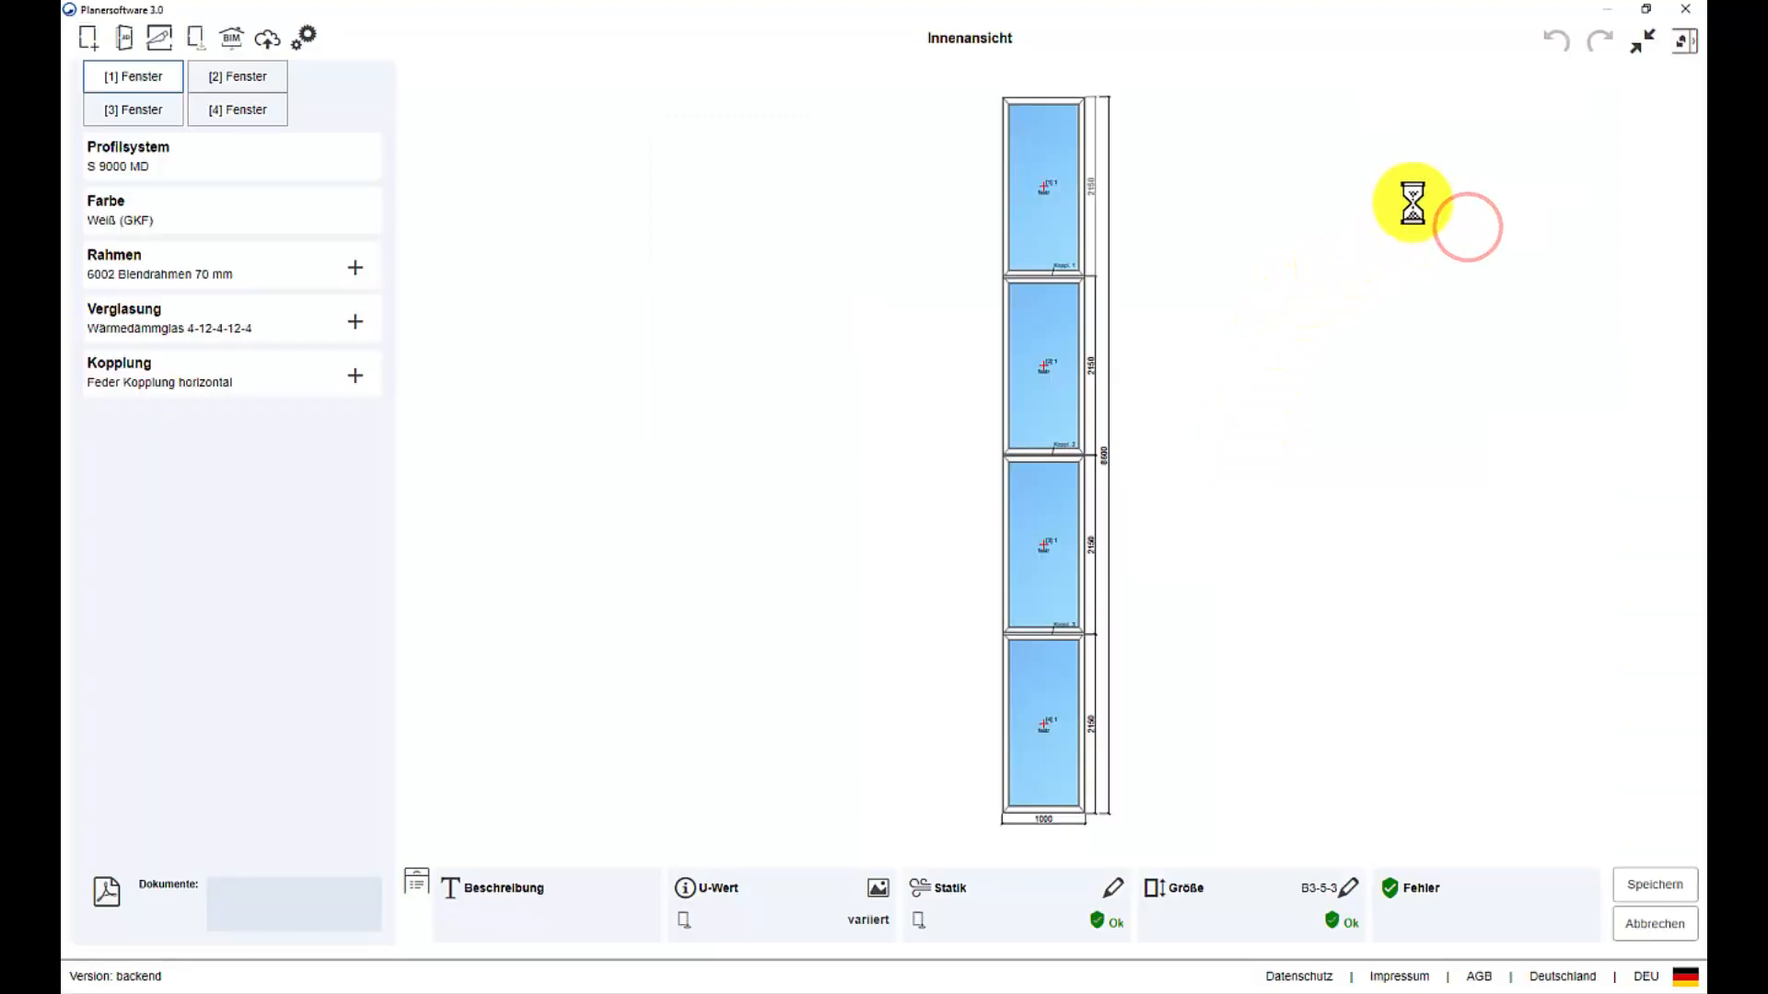
- Add a 30 mm lower connection profile for a window sill beneath the bottom window's frame
{"action": "left_click", "coordinate": [1069, 810]}
{"action": "left_click", "coordinate": [1304, 782]}
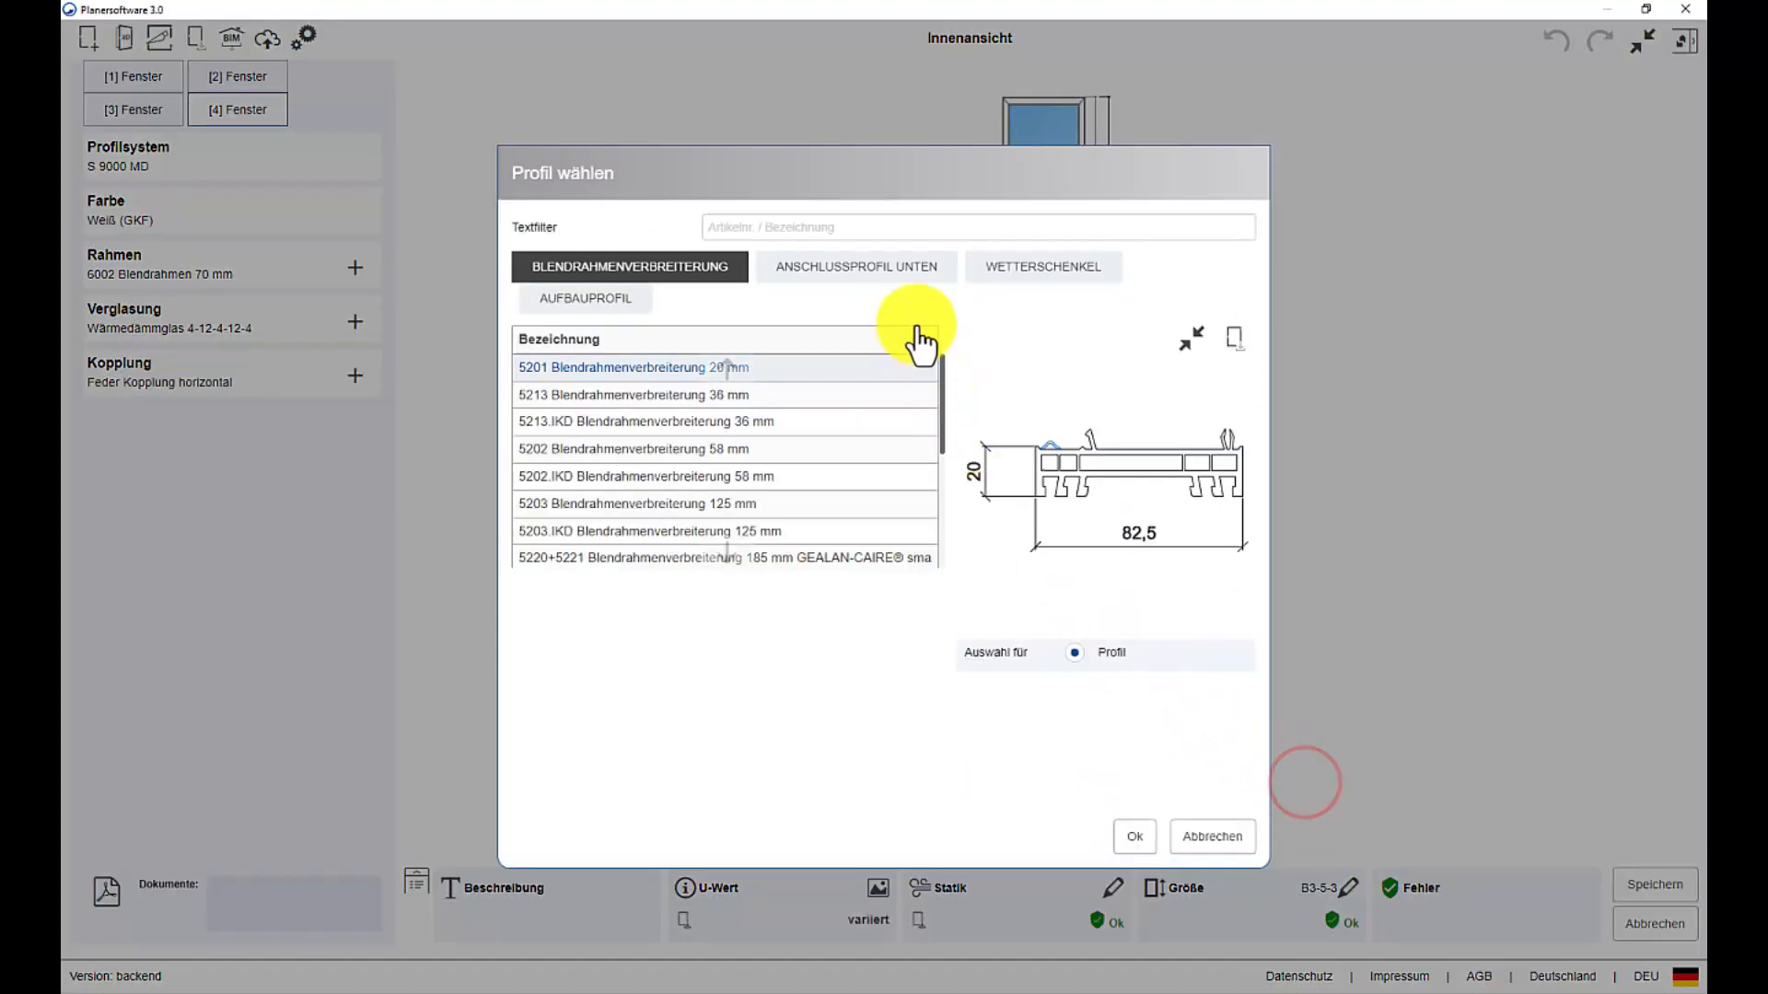
{"action": "left_click", "coordinate": [897, 262]}
{"action": "scroll", "coordinate": [815, 465], "scroll_direction": "down", "scroll_amount": 5}
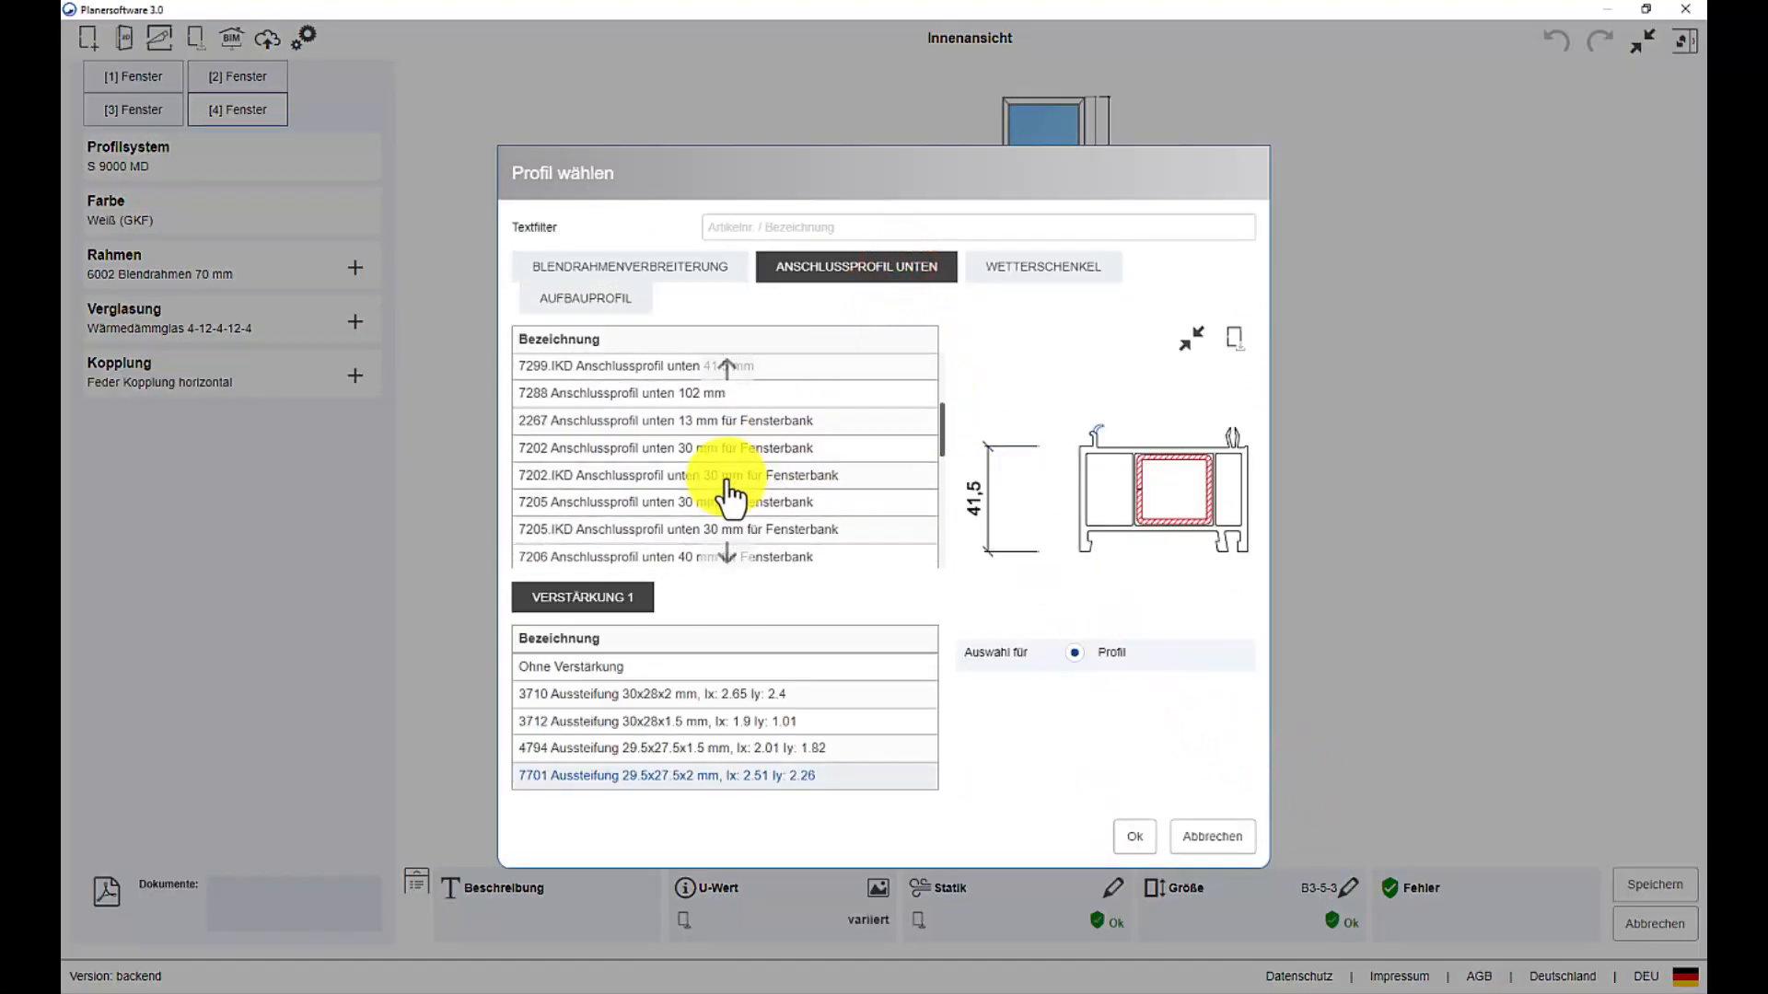
{"action": "left_click", "coordinate": [717, 501]}
{"action": "left_click", "coordinate": [1130, 840]}
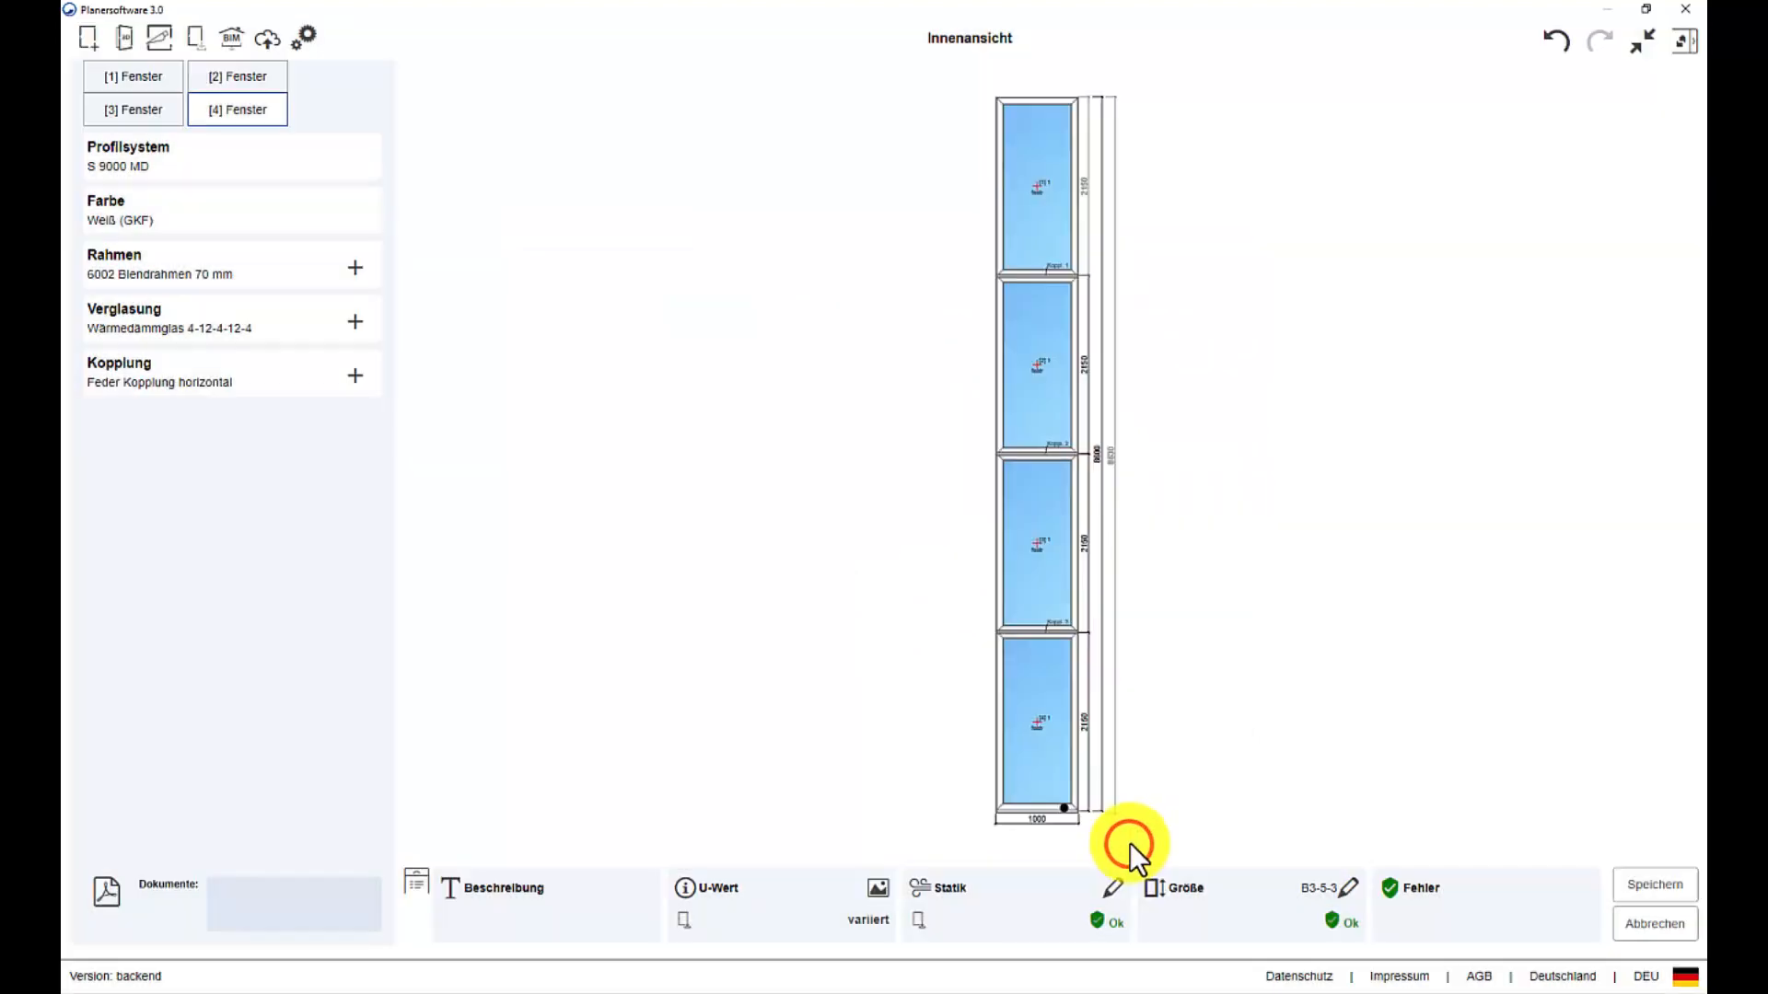
- Set the exterior colour of the whole construction to GEALAN-acrylcolor RAL 7016 Anthrazitgrau
{"action": "left_click", "coordinate": [355, 231]}
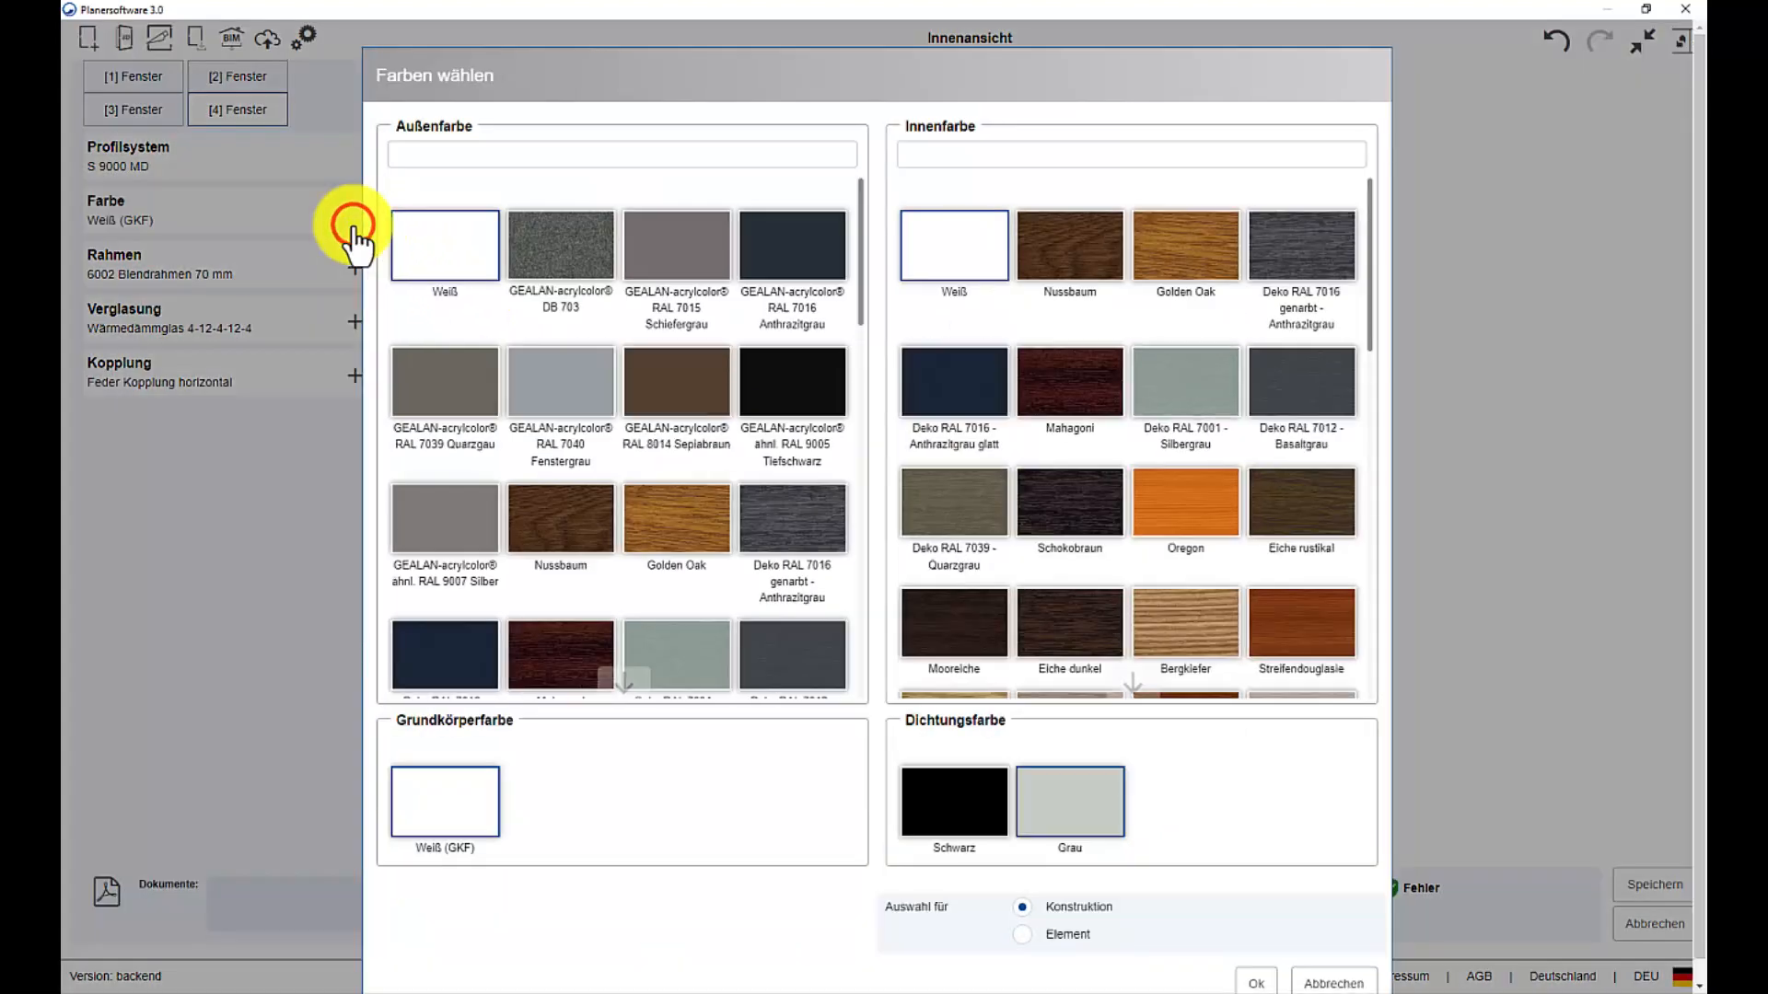
{"action": "left_click", "coordinate": [798, 267]}
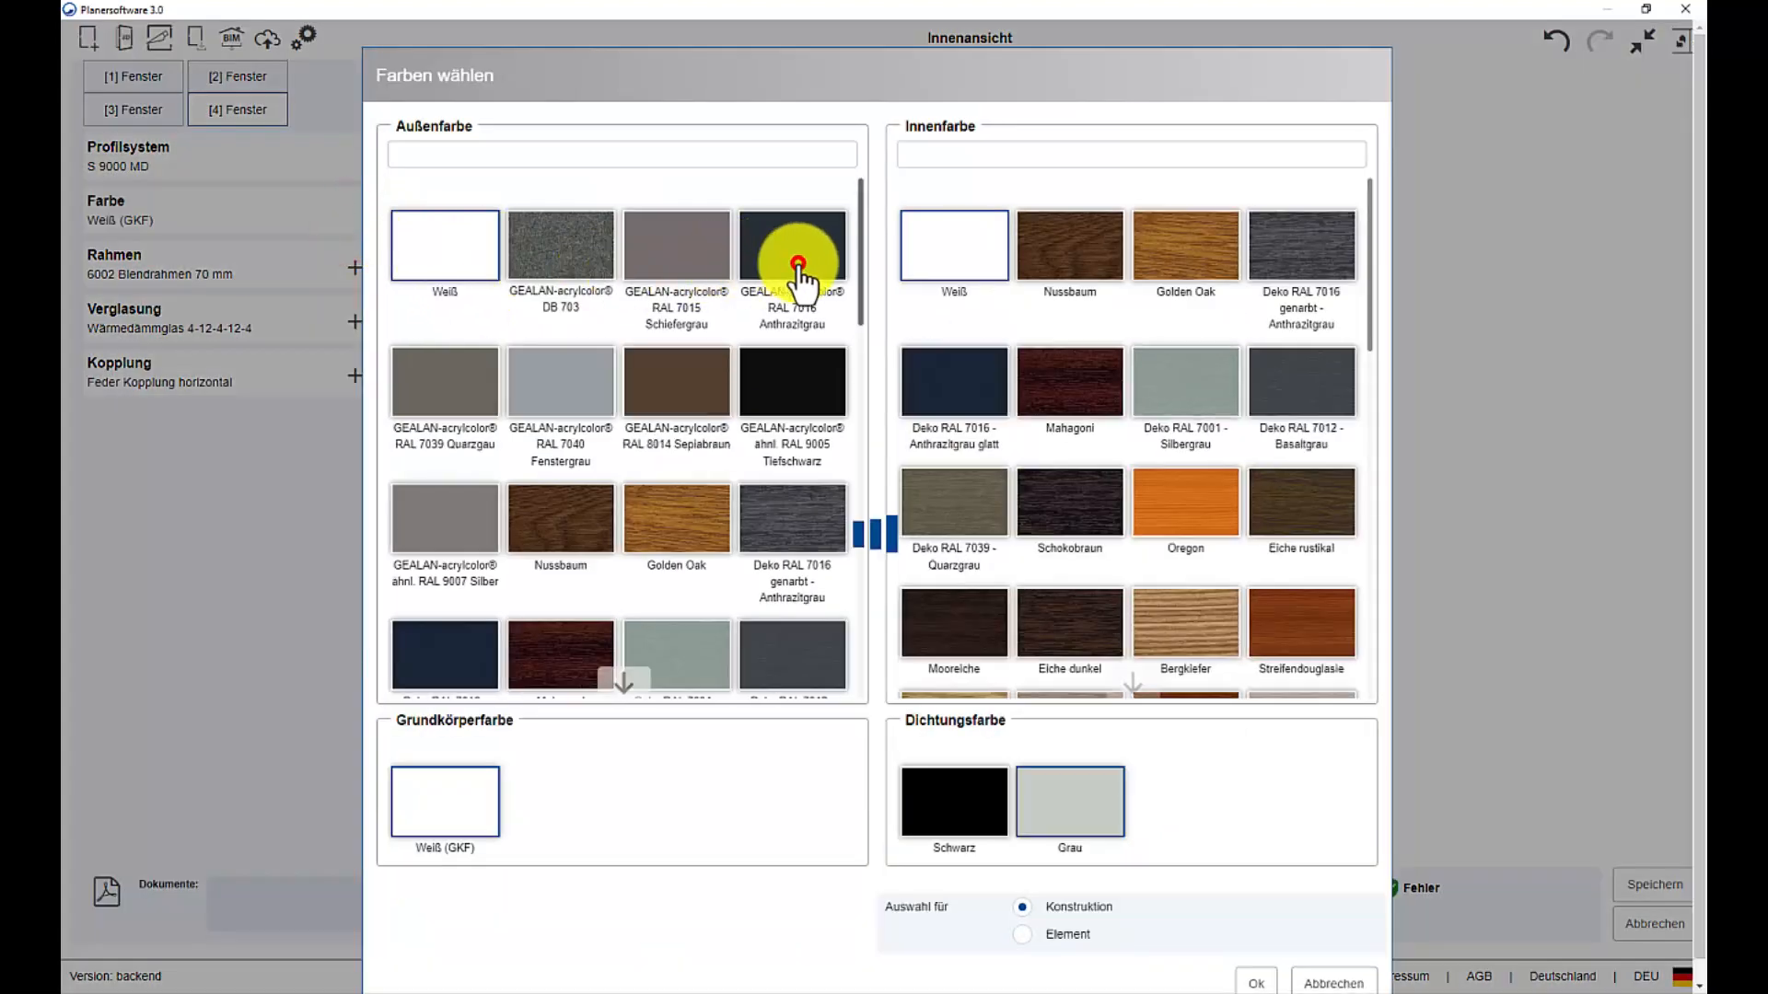
{"action": "left_click", "coordinate": [1247, 983]}
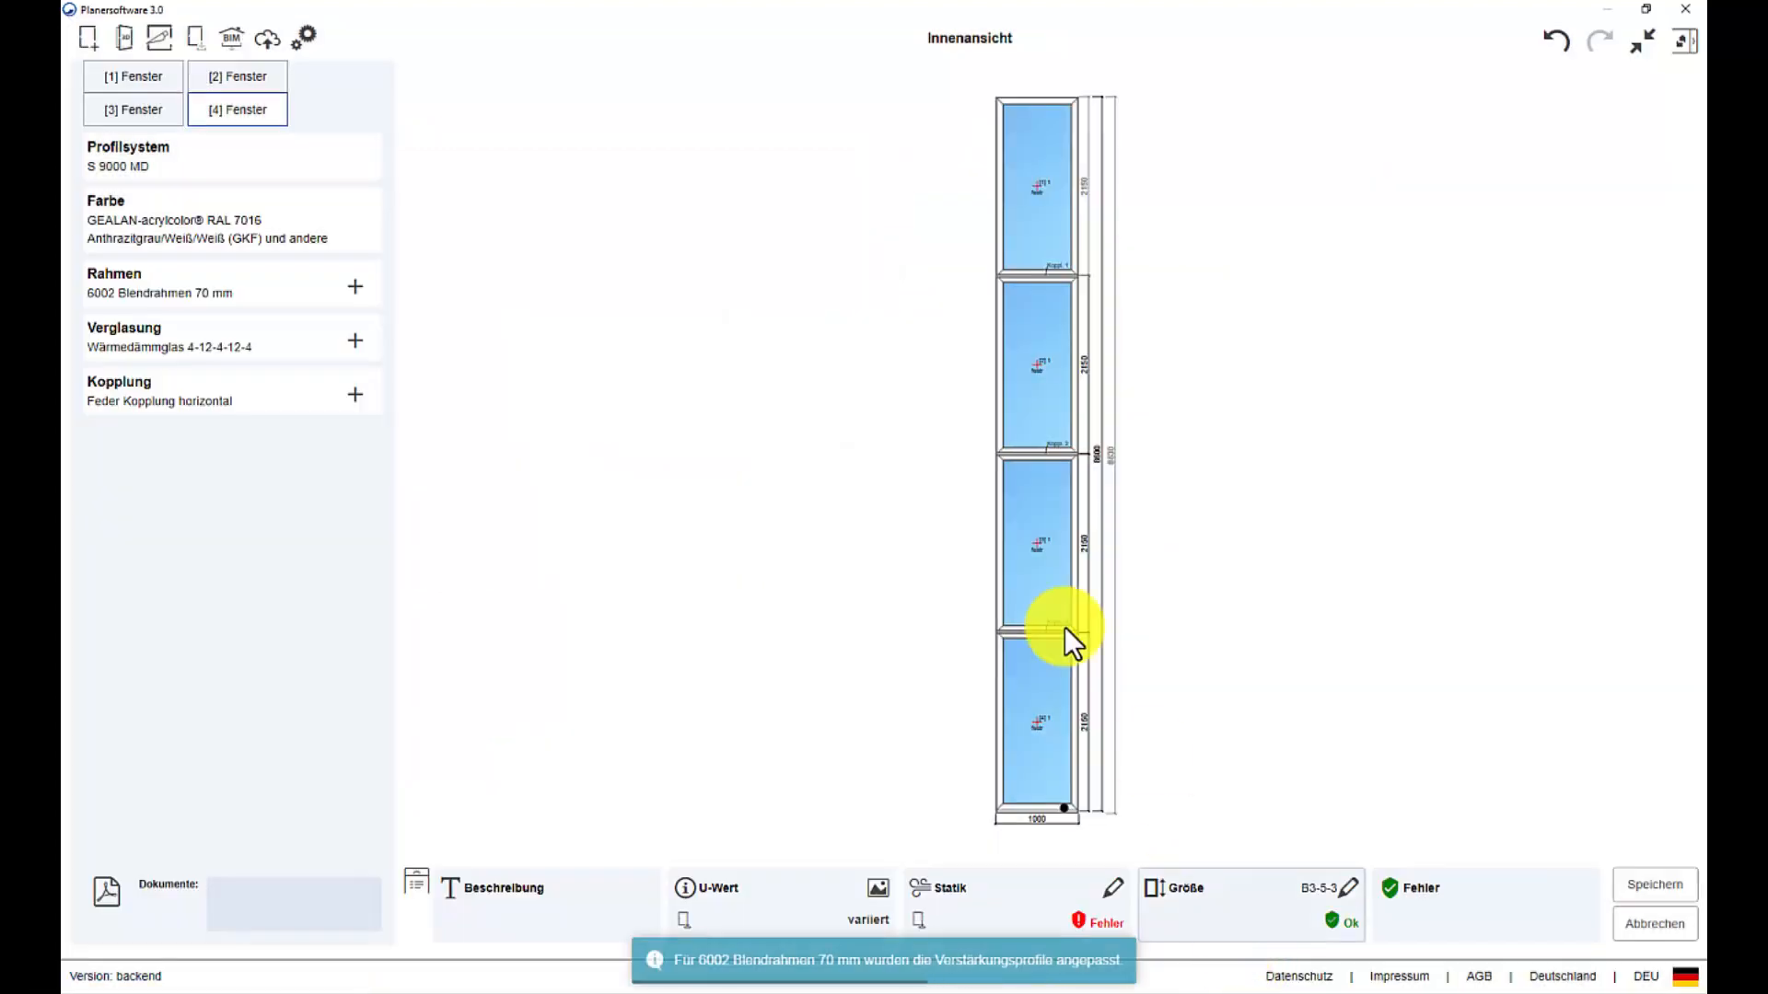
- Switch the drawing to the exterior view and inspect the window strip from several angles in 3D
{"action": "left_click", "coordinate": [976, 40]}
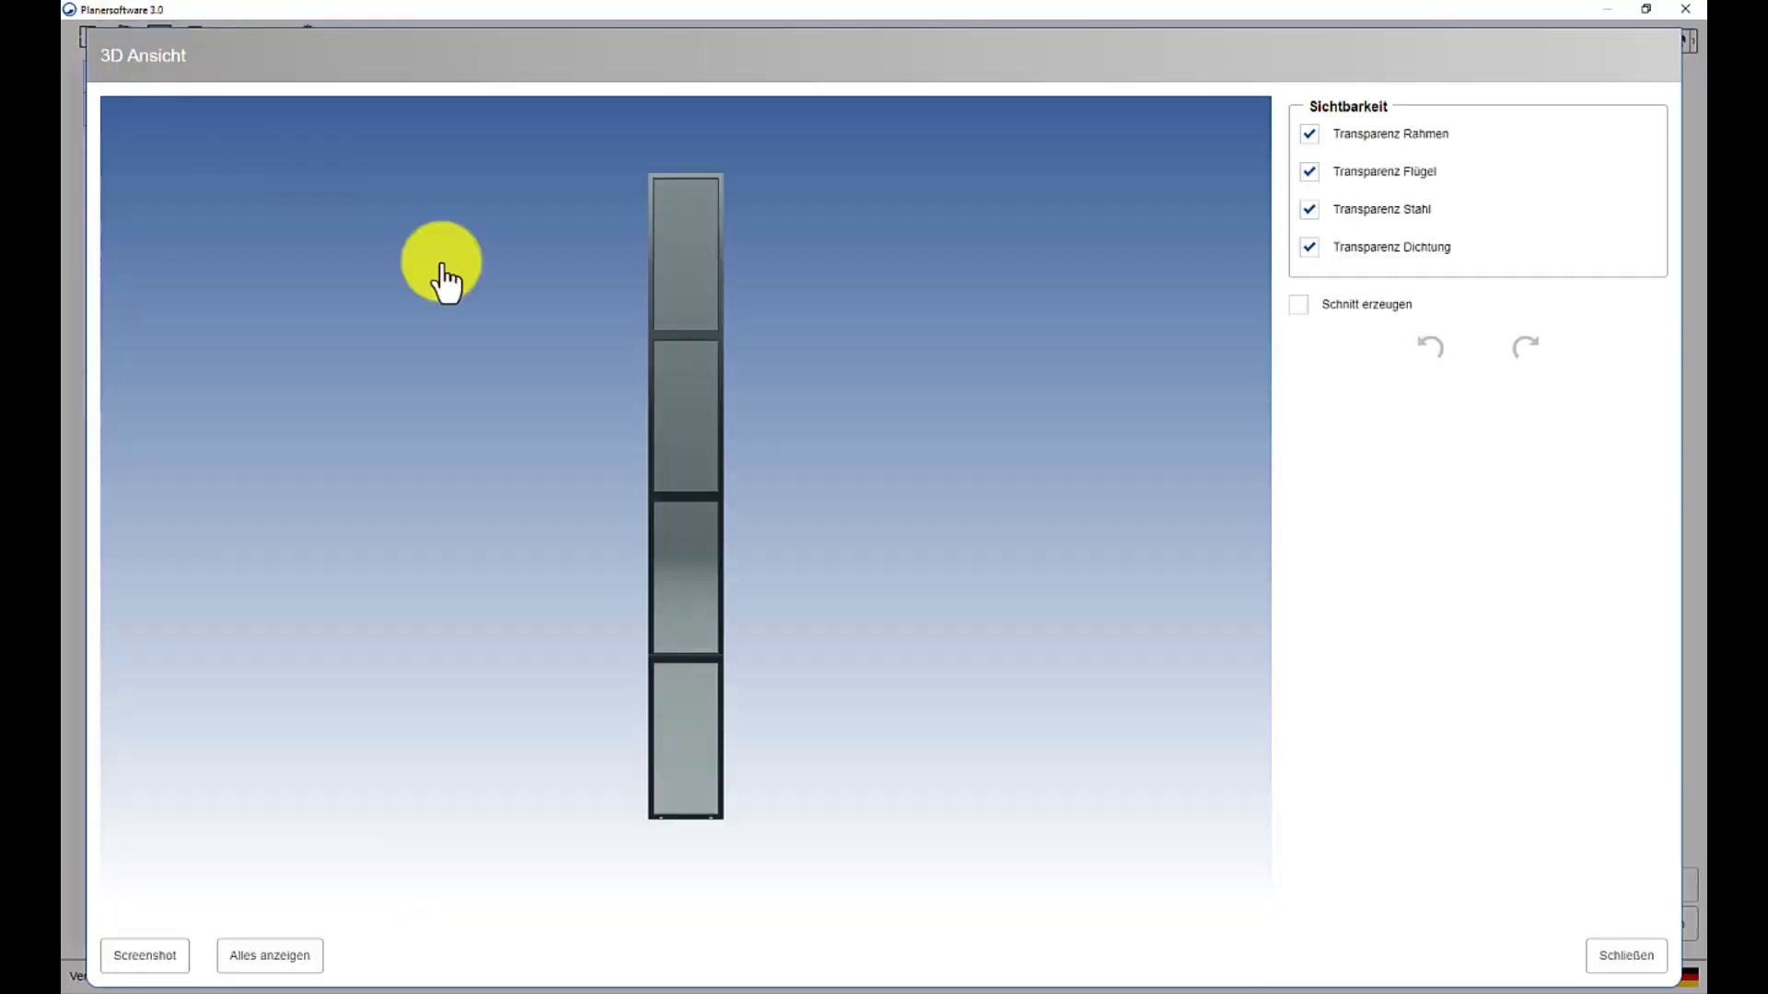
{"action": "left_click_drag", "start_coordinate": [806, 401], "coordinate": [119, 442]}
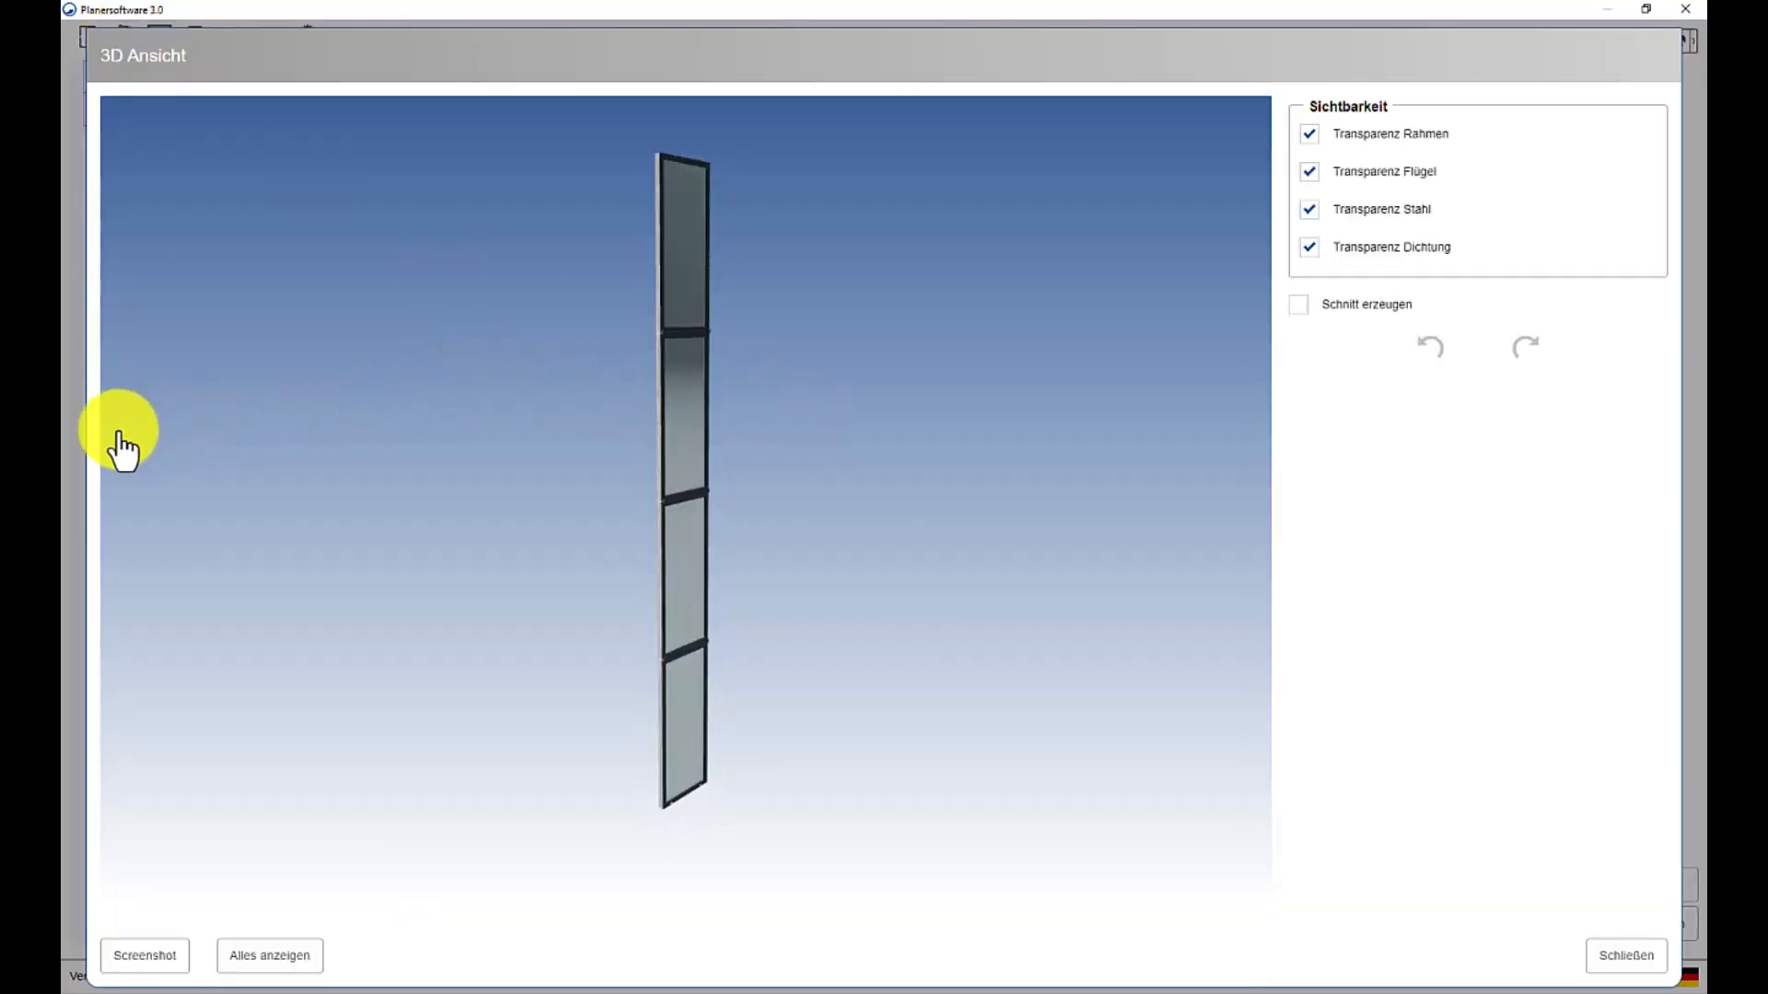
{"action": "left_click", "coordinate": [1622, 956]}
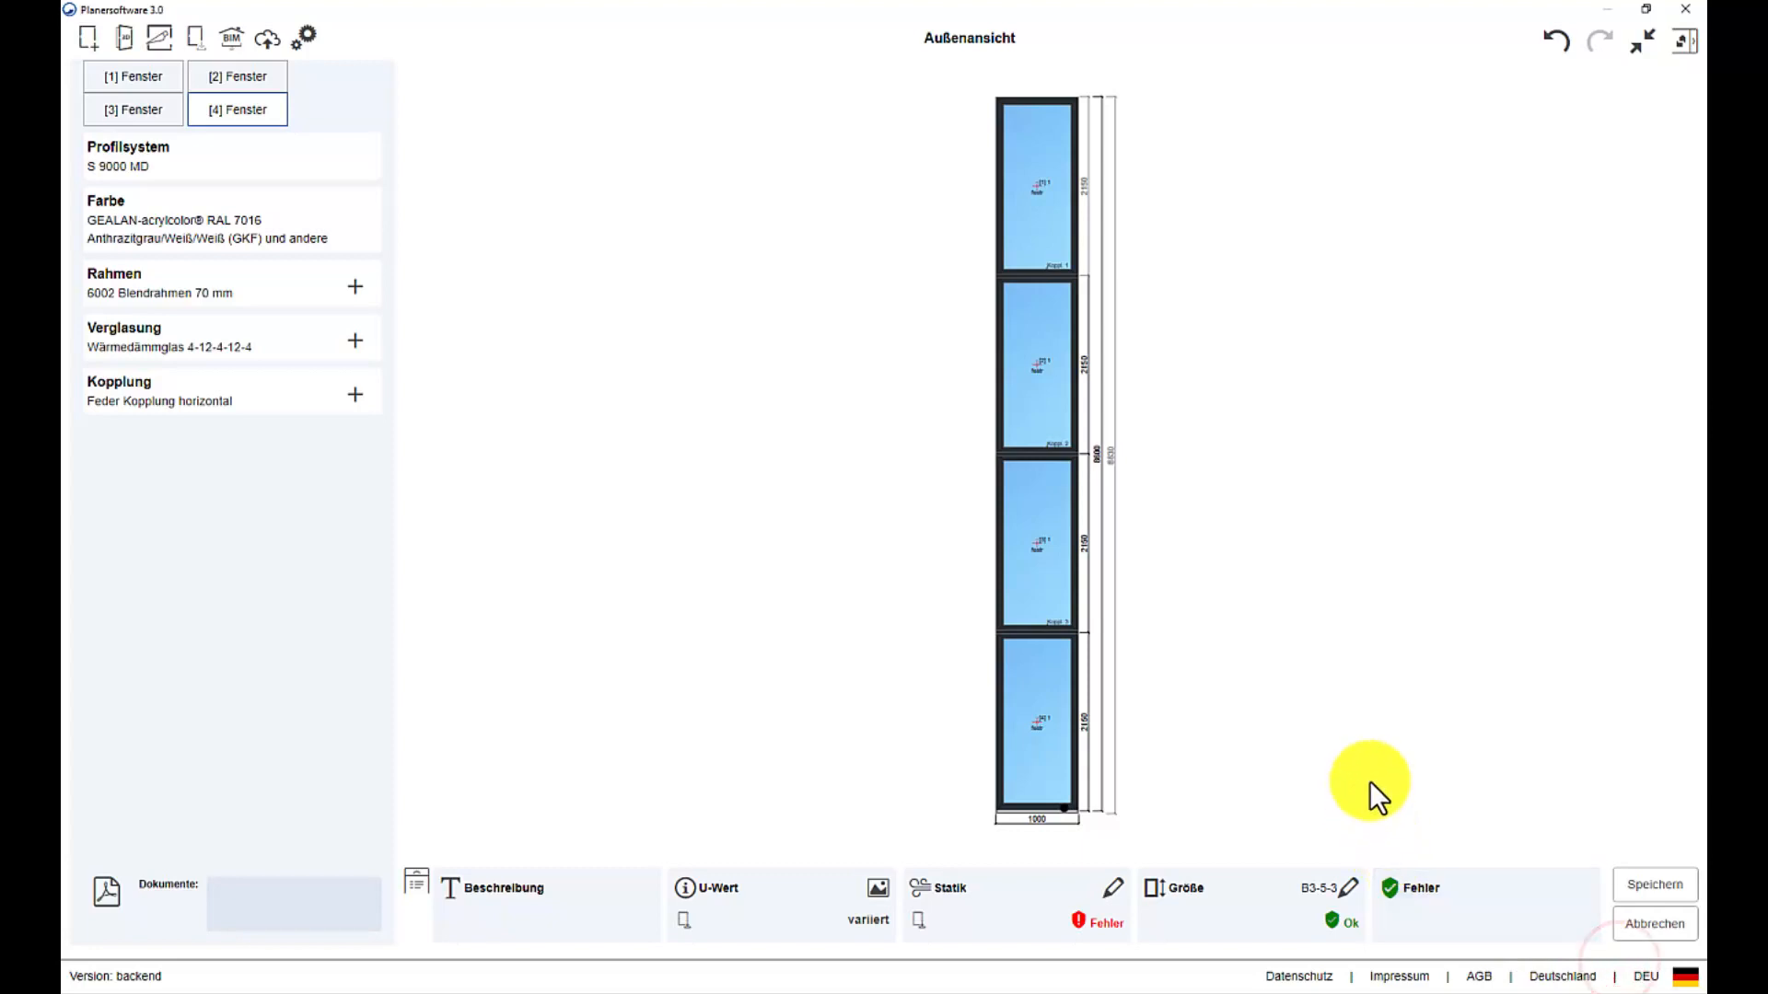
- Save the element as a window rather than a door and place it in the narrow dark facade wall in ARCHICAD
{"action": "left_click", "coordinate": [1643, 884]}
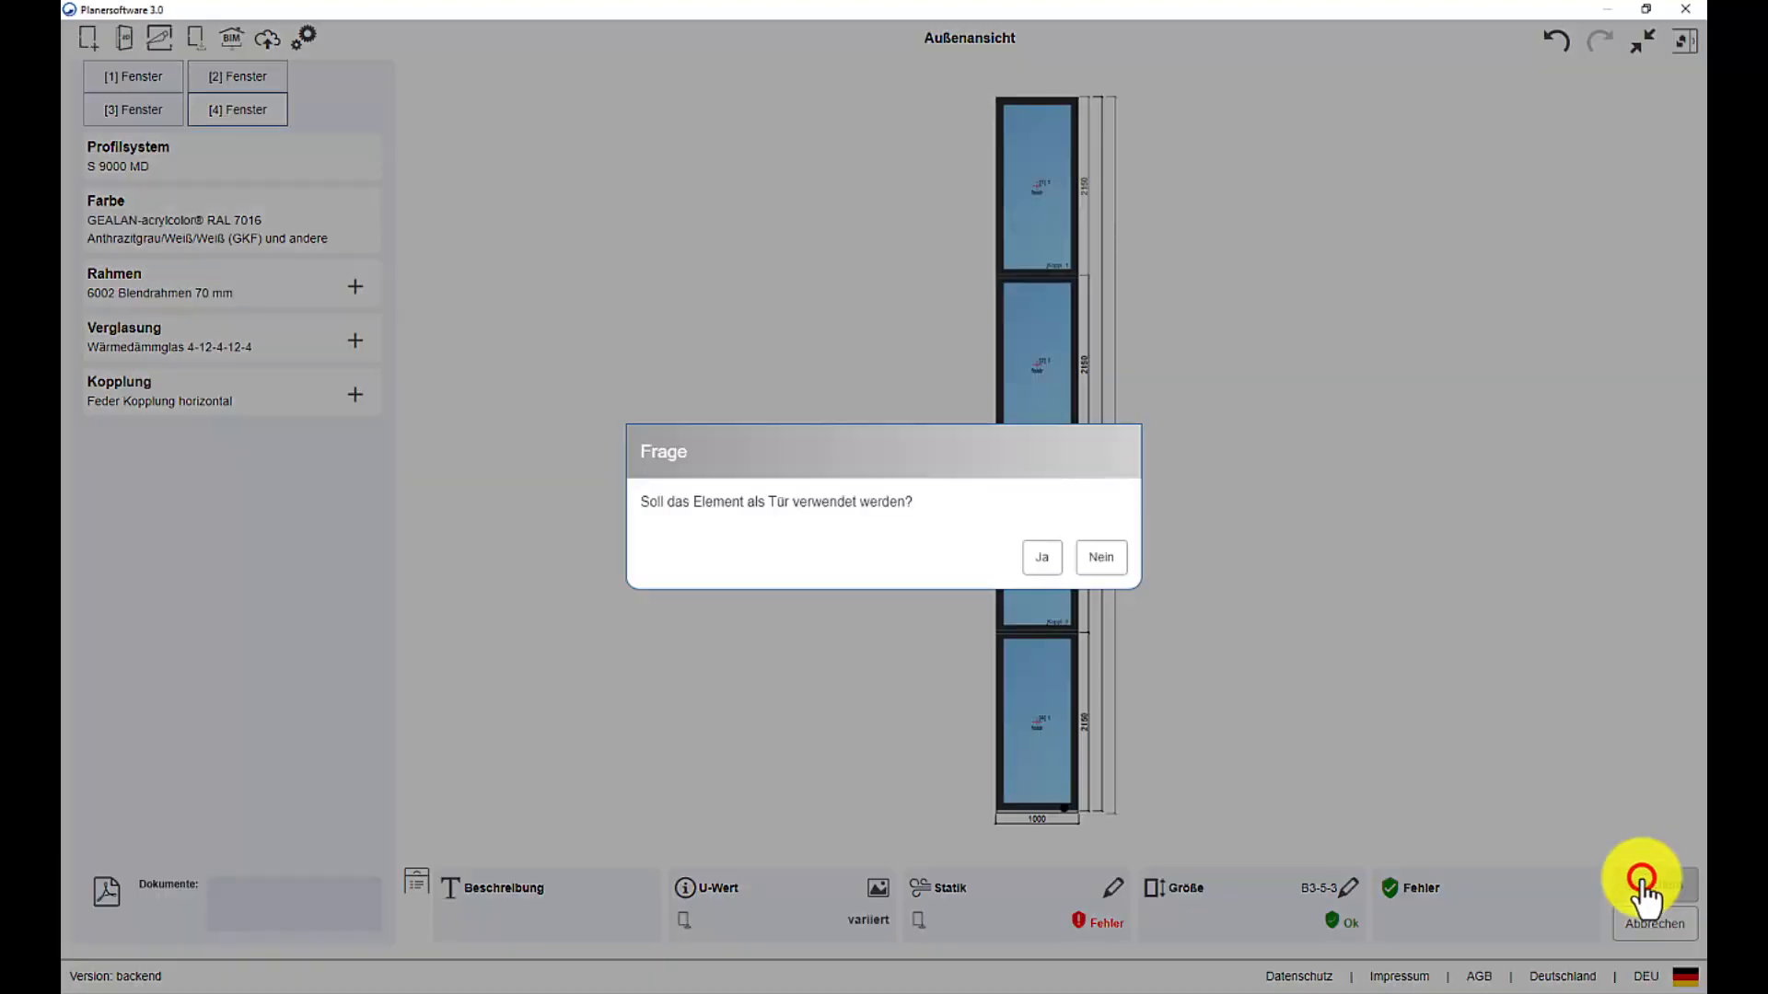
{"action": "left_click", "coordinate": [1096, 556]}
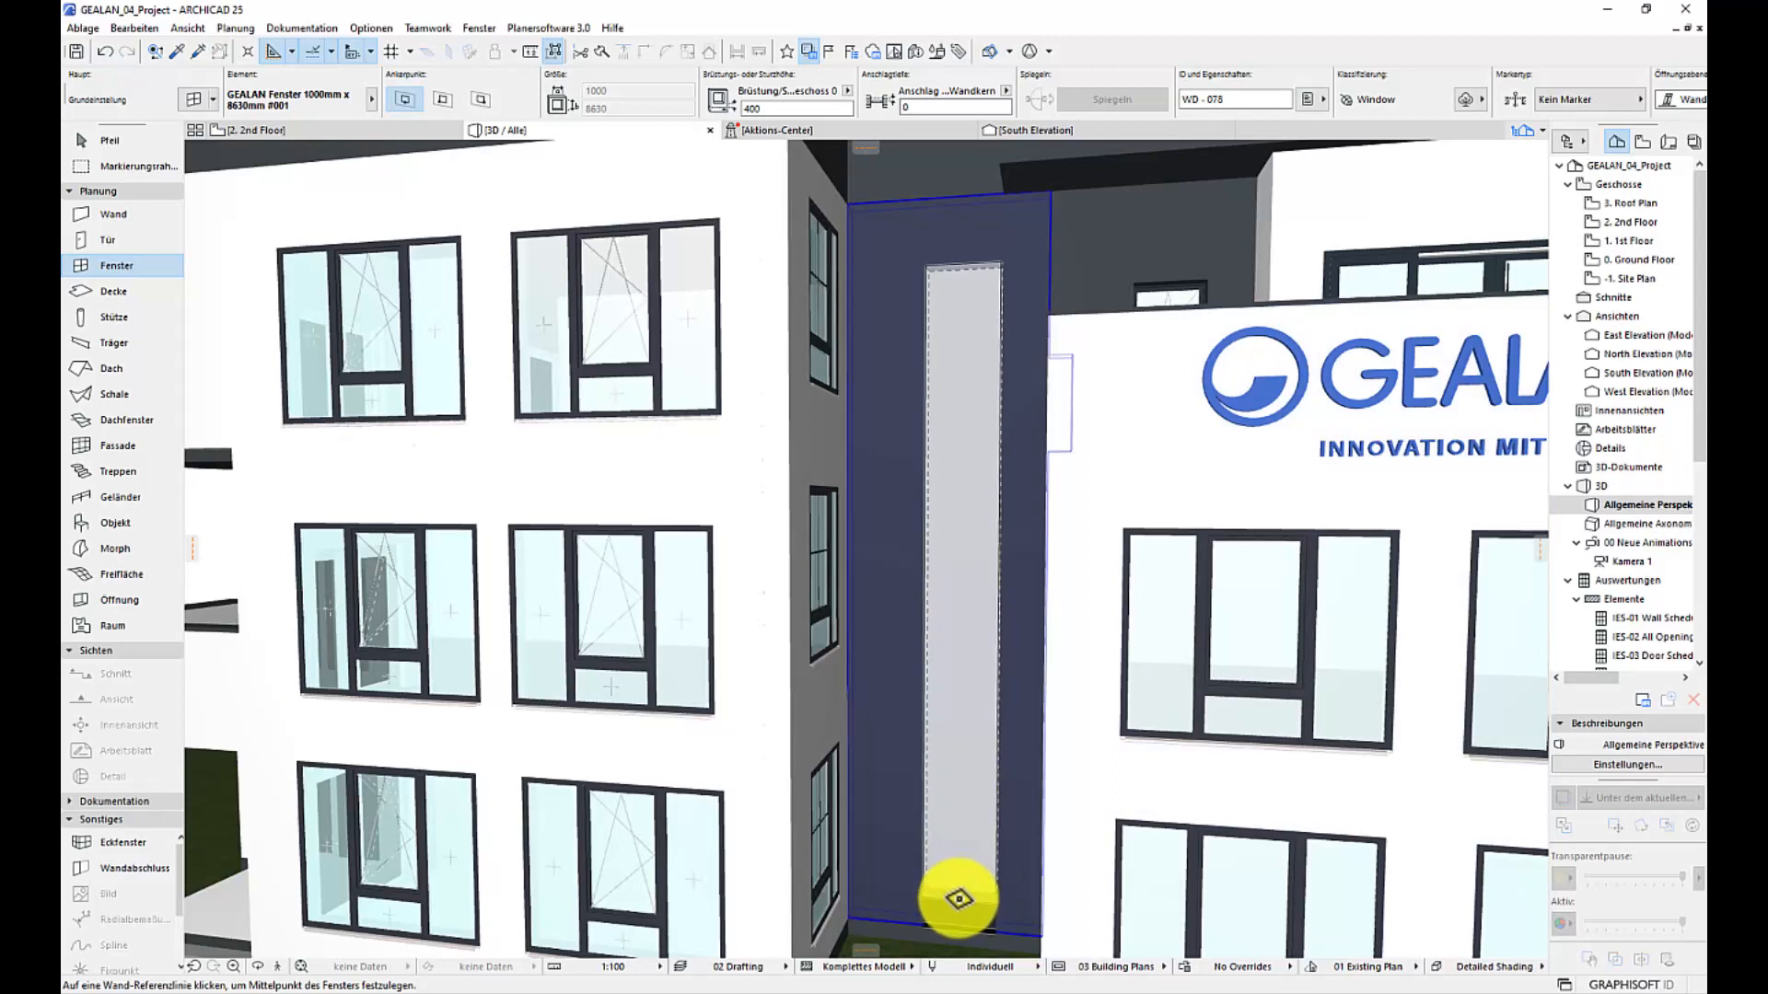
{"action": "left_click", "coordinate": [944, 910]}
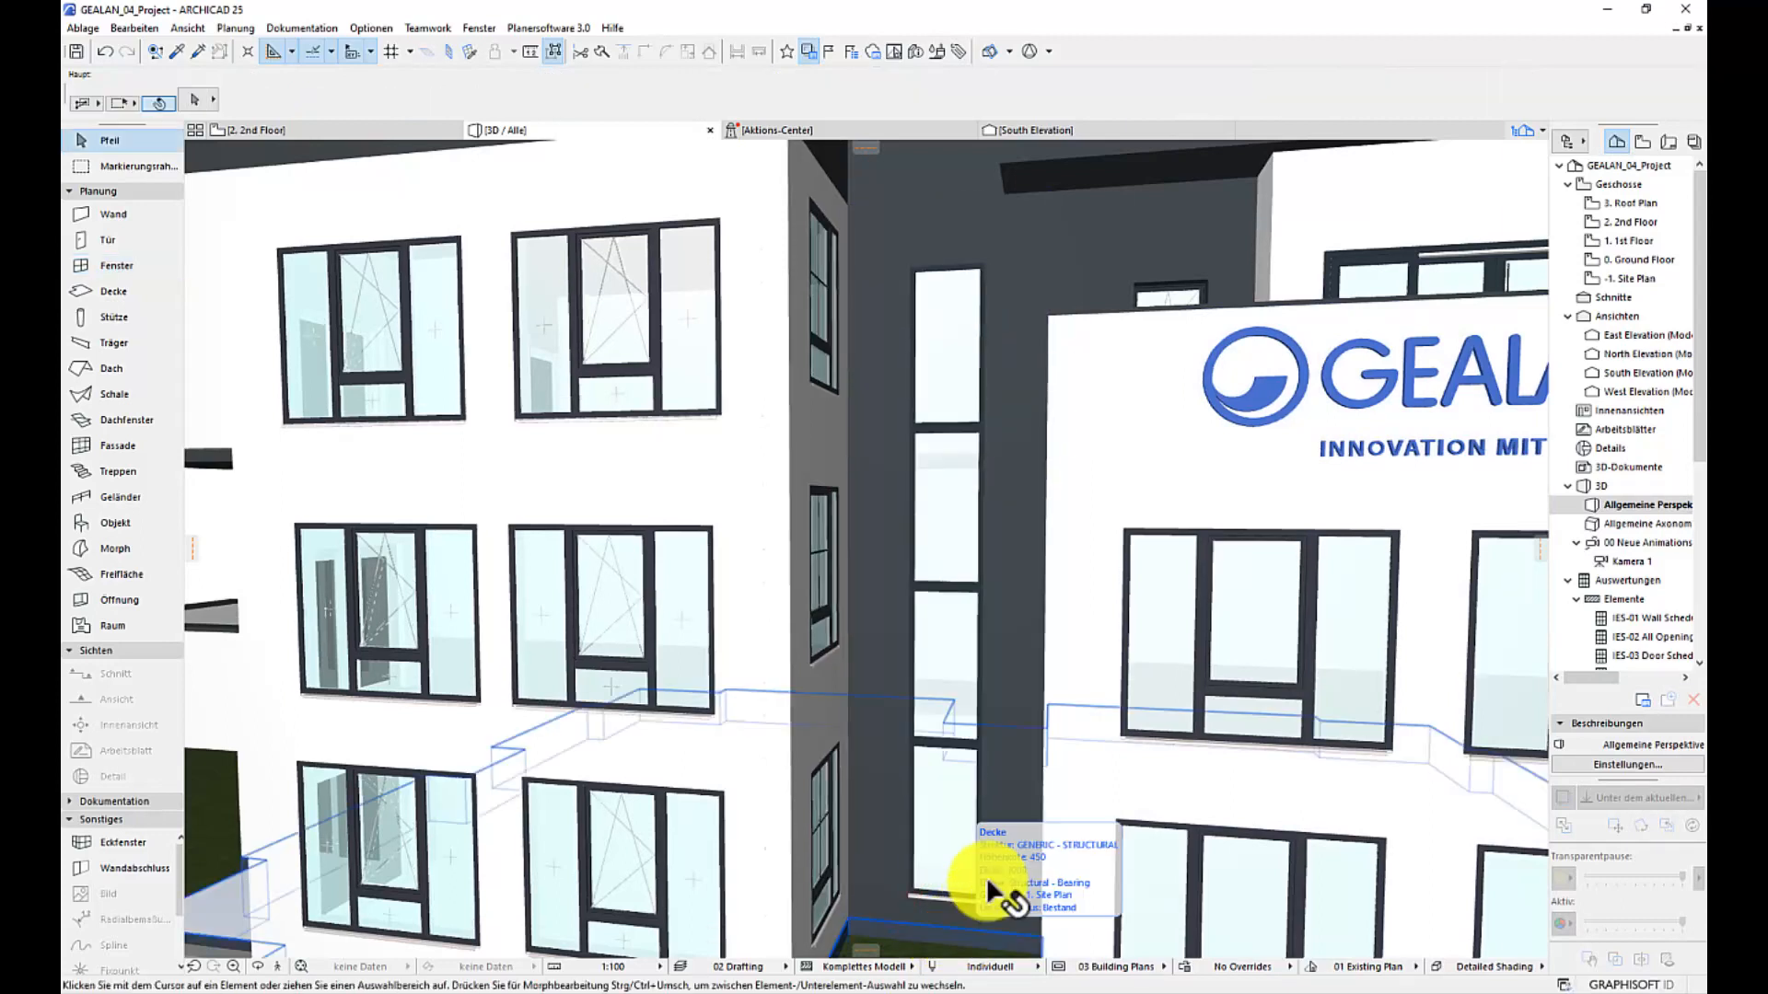
{"action": "left_click", "coordinate": [1027, 866], "text": "shift"}
{"action": "key", "text": "Escape"}
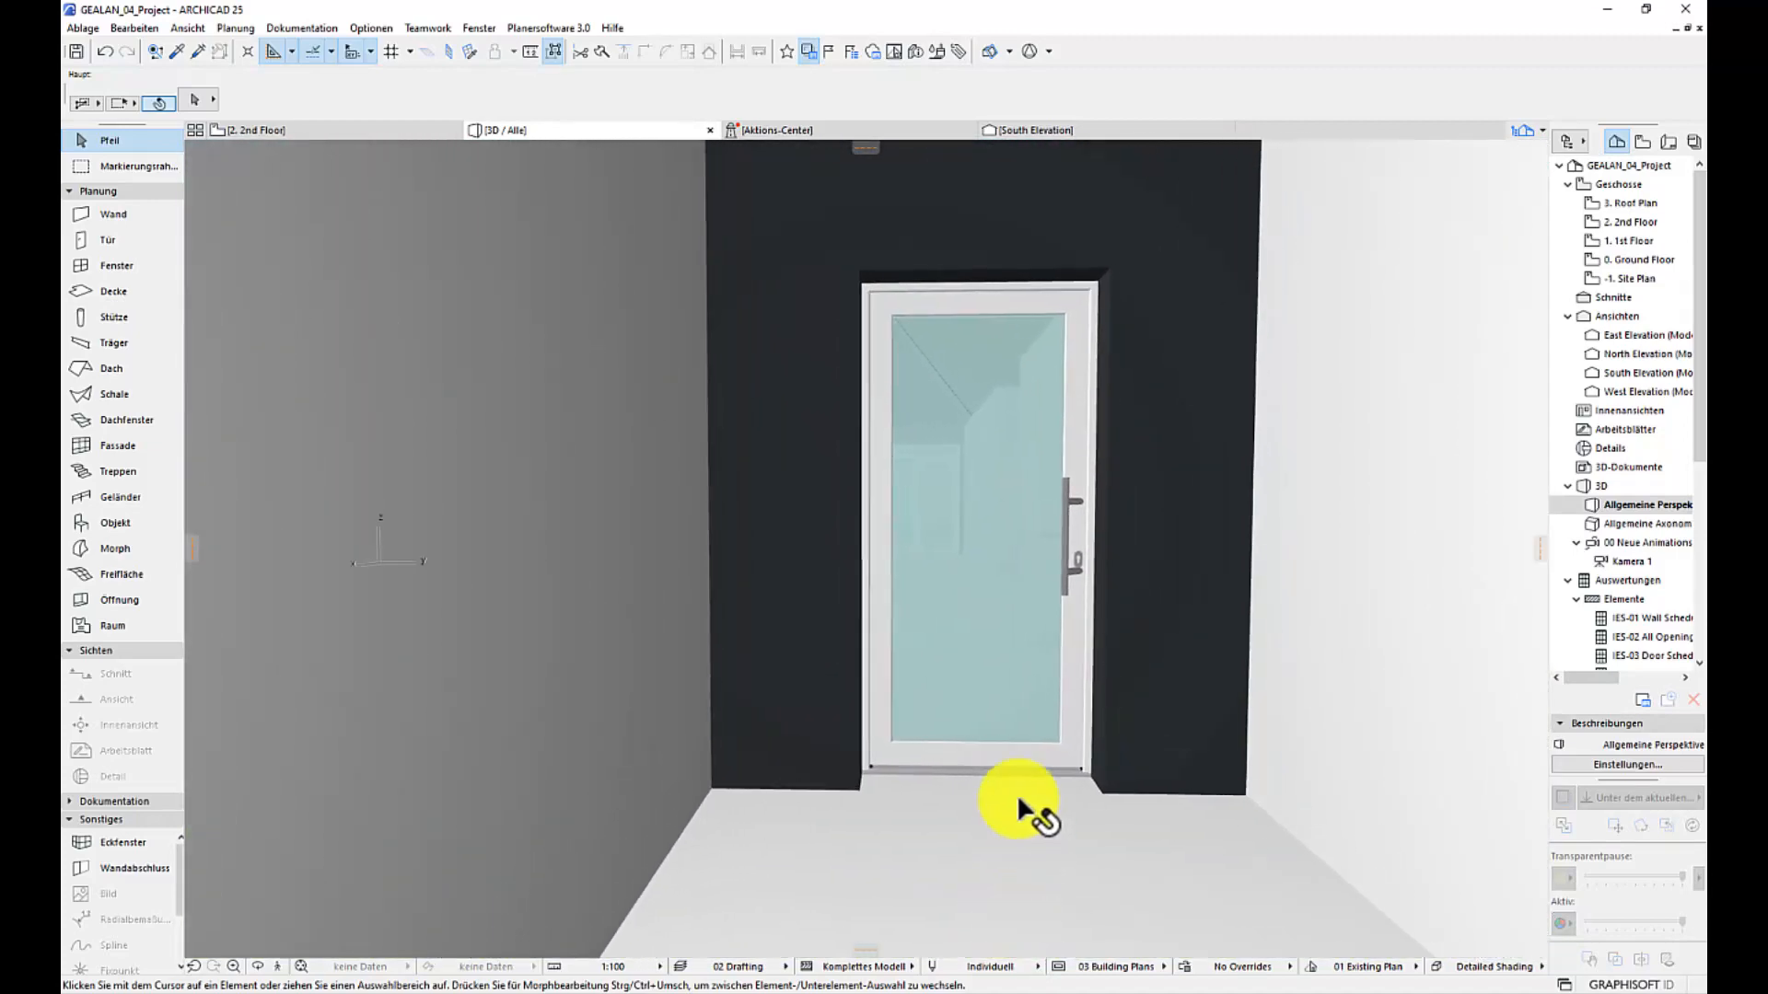
- Select the white entrance door in the dark wall and open it for editing in Planersoftware
{"action": "left_click", "coordinate": [1011, 755]}
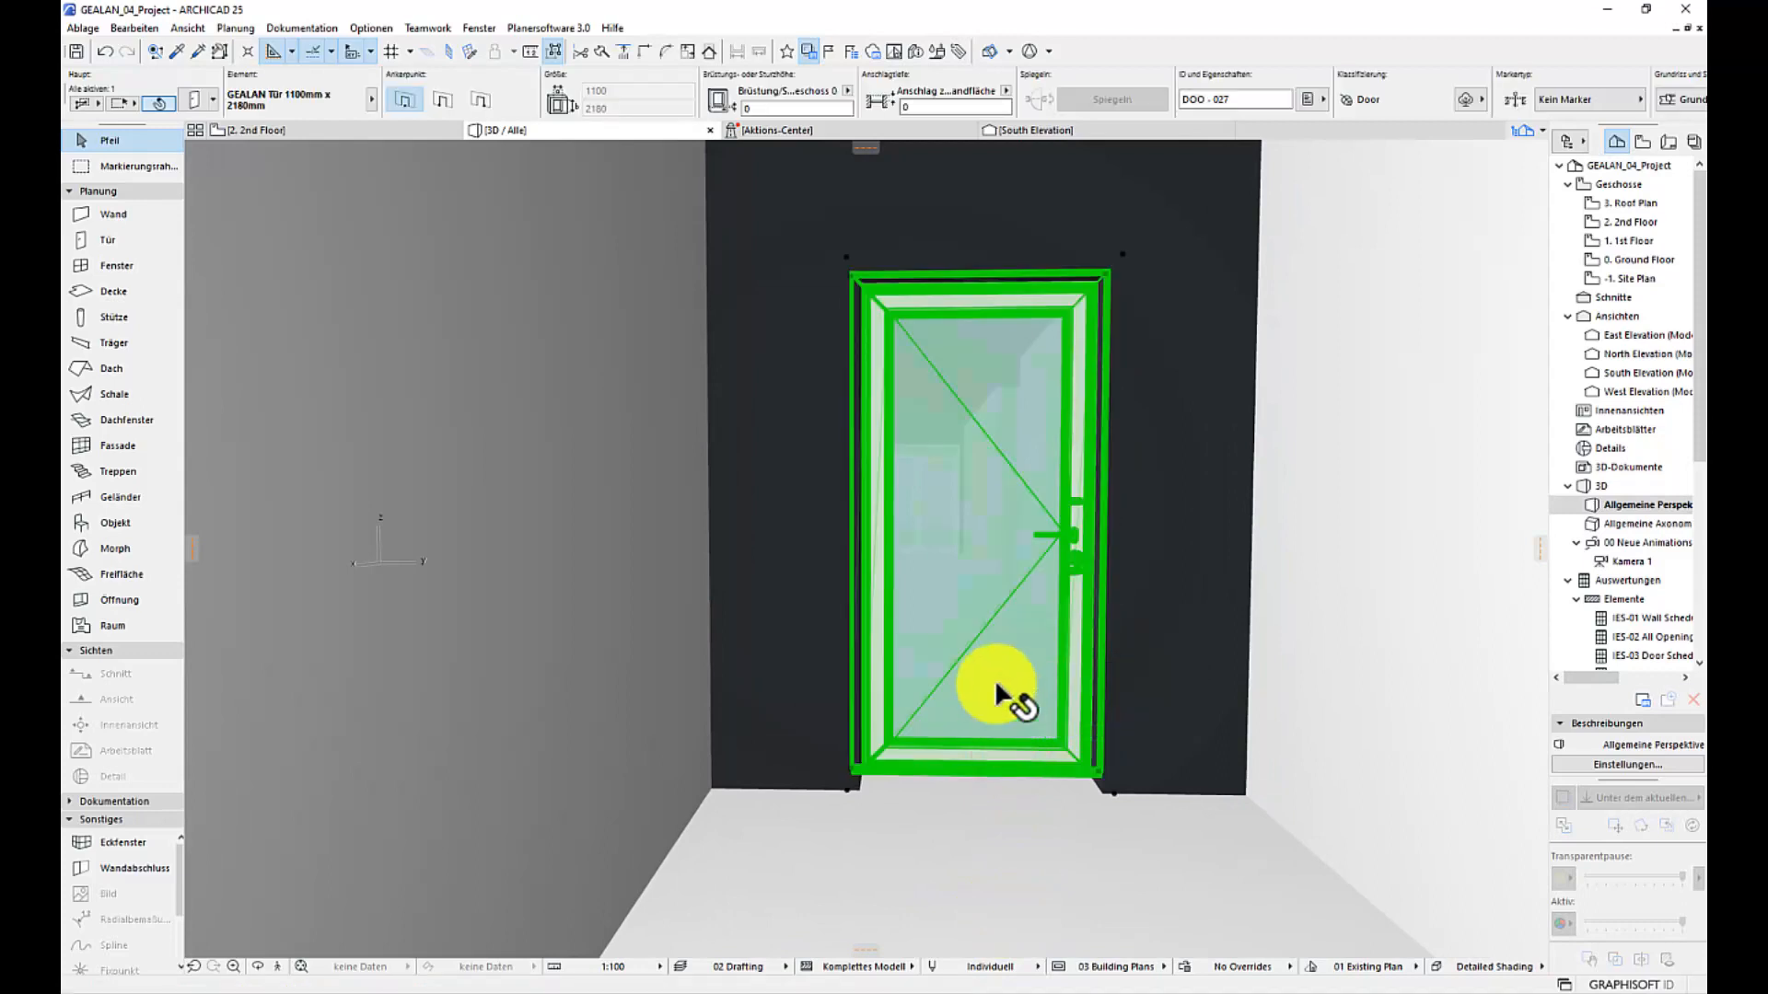
{"action": "left_click", "coordinate": [553, 28]}
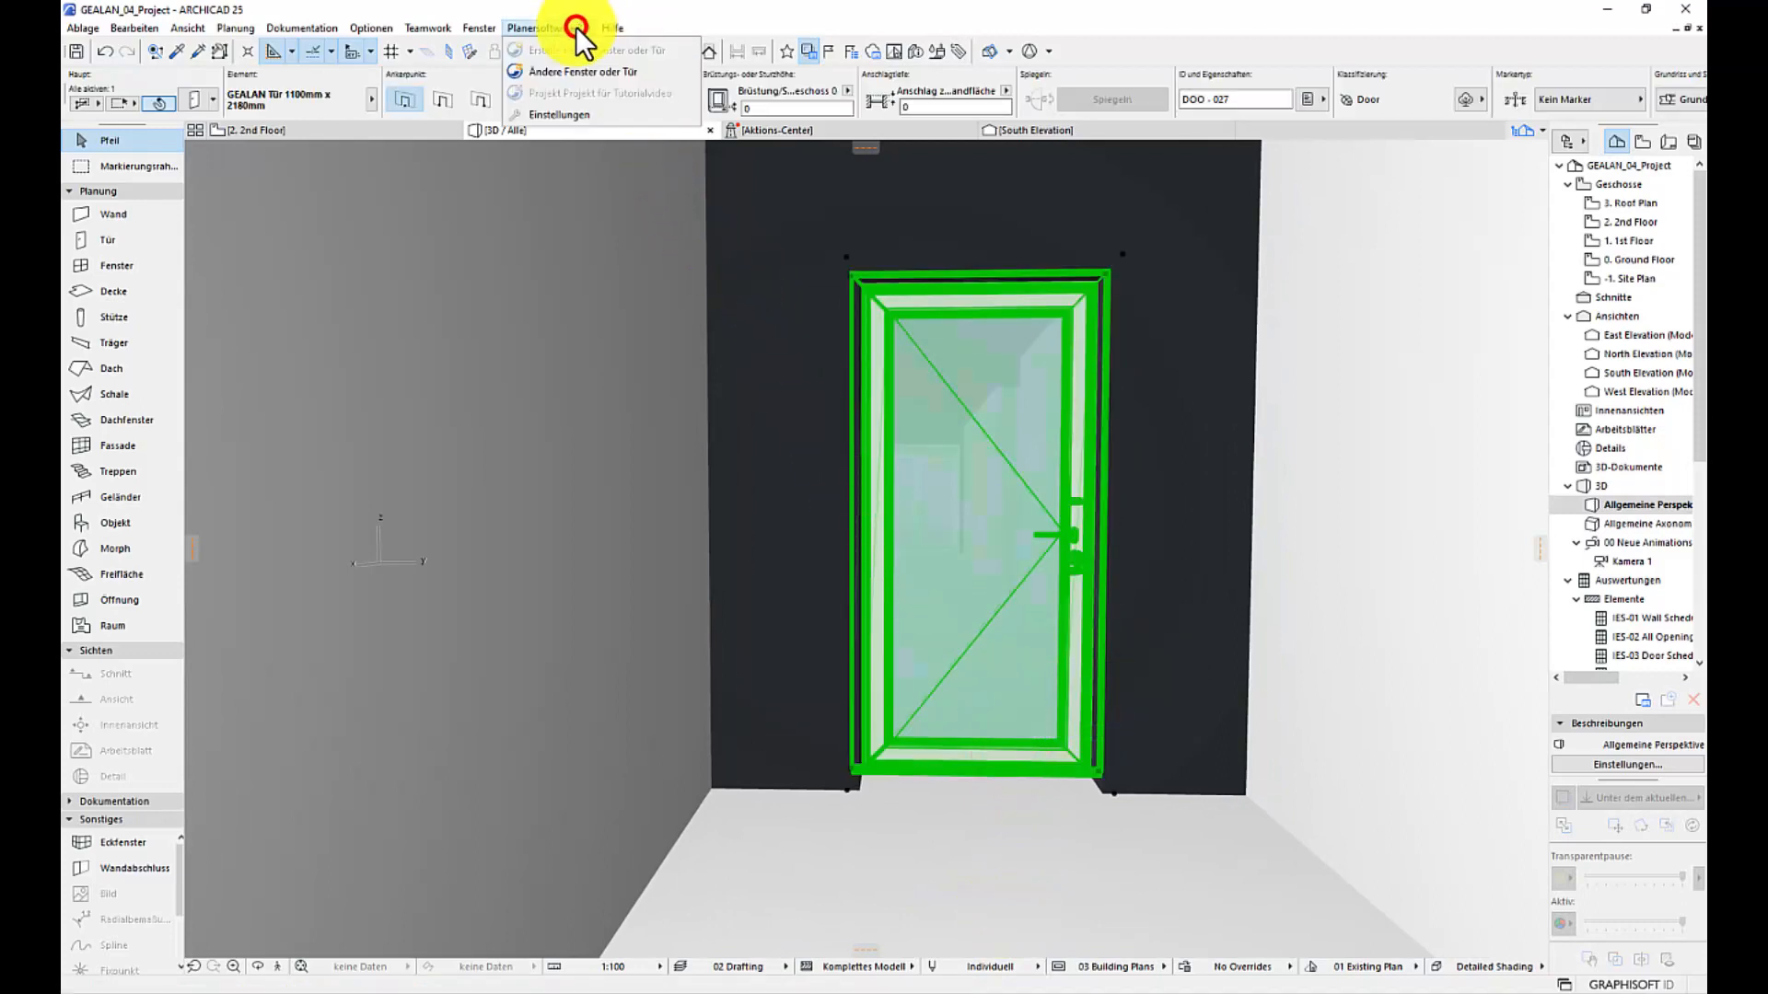
{"action": "left_click", "coordinate": [599, 70]}
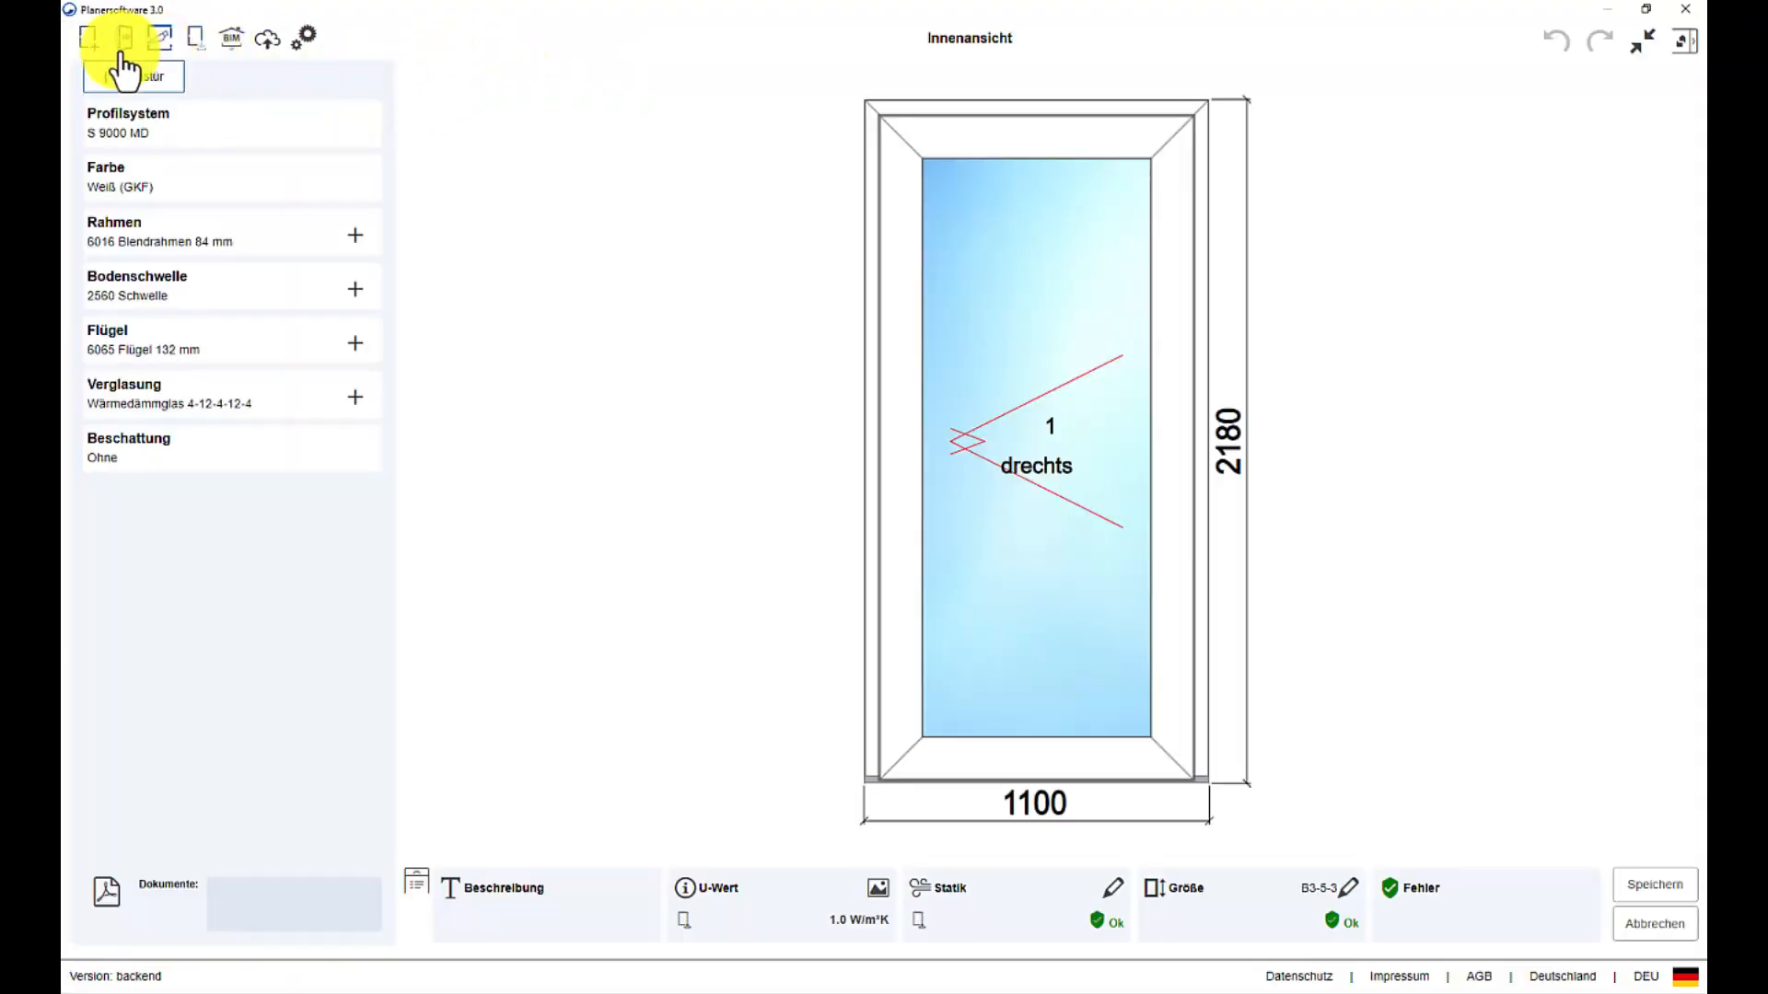
- Start a new free construction for the door and draw a large rectangular outline
{"action": "left_click", "coordinate": [89, 38]}
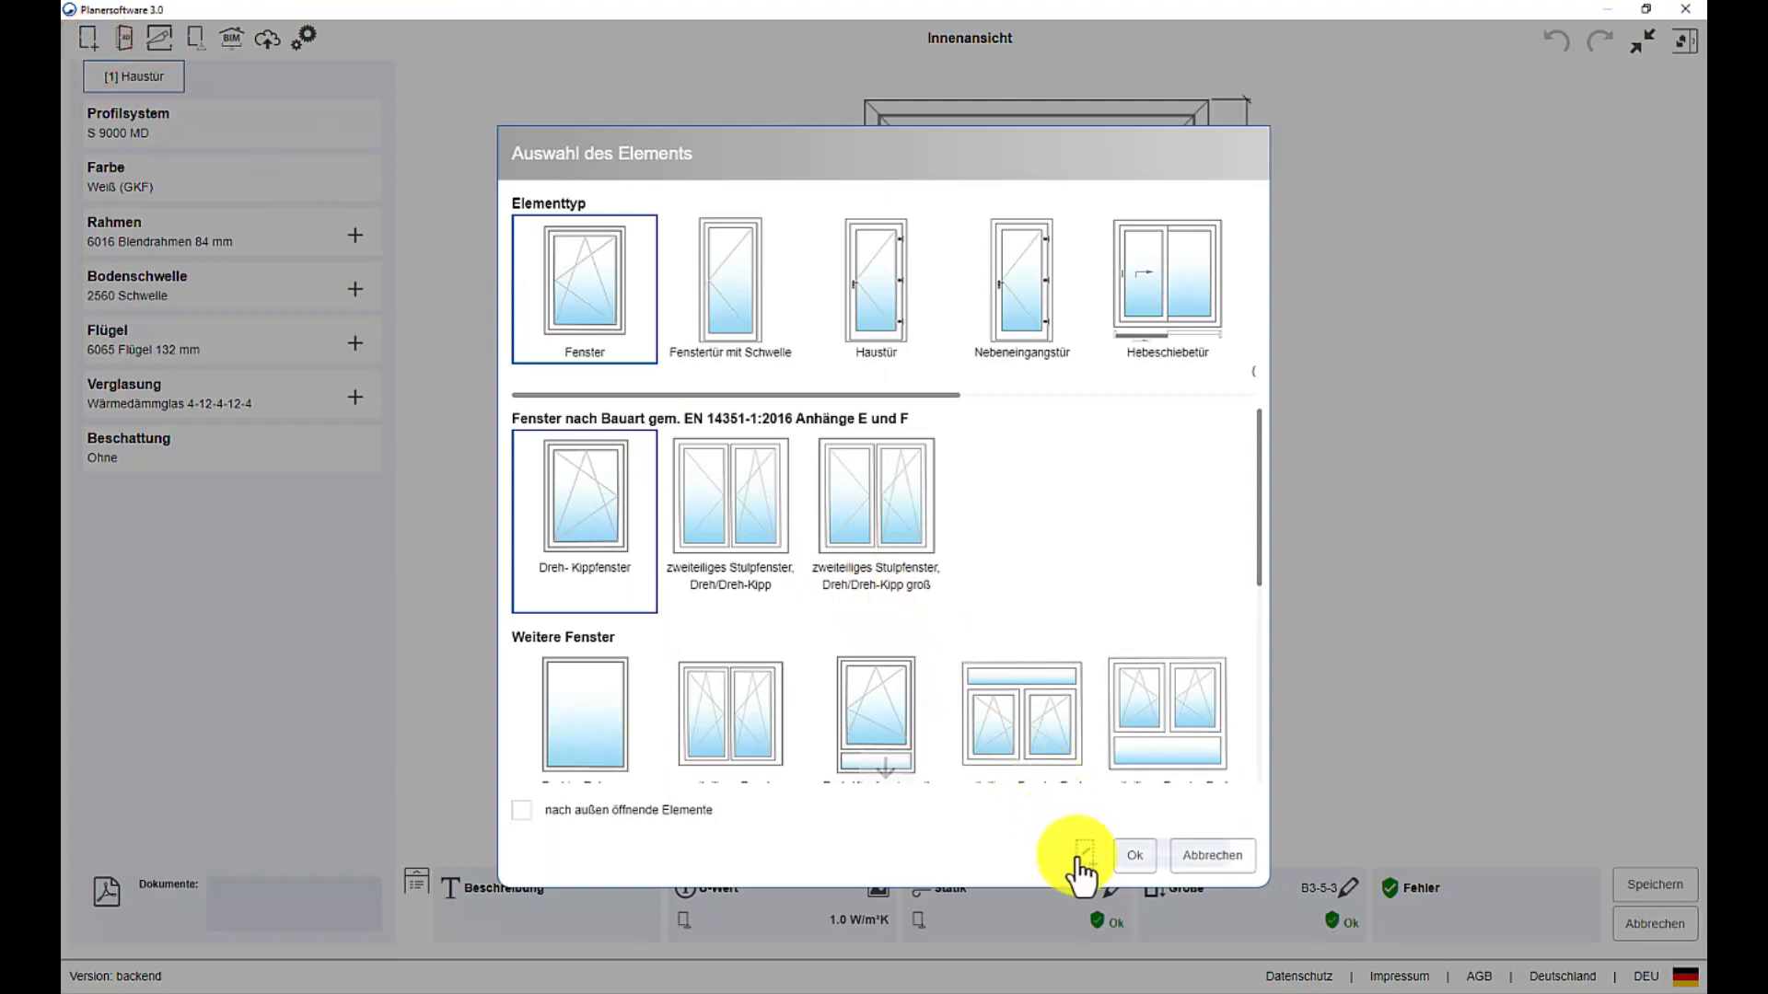
{"action": "left_click", "coordinate": [1077, 856]}
{"action": "left_click_drag", "start_coordinate": [331, 161], "coordinate": [1247, 819]}
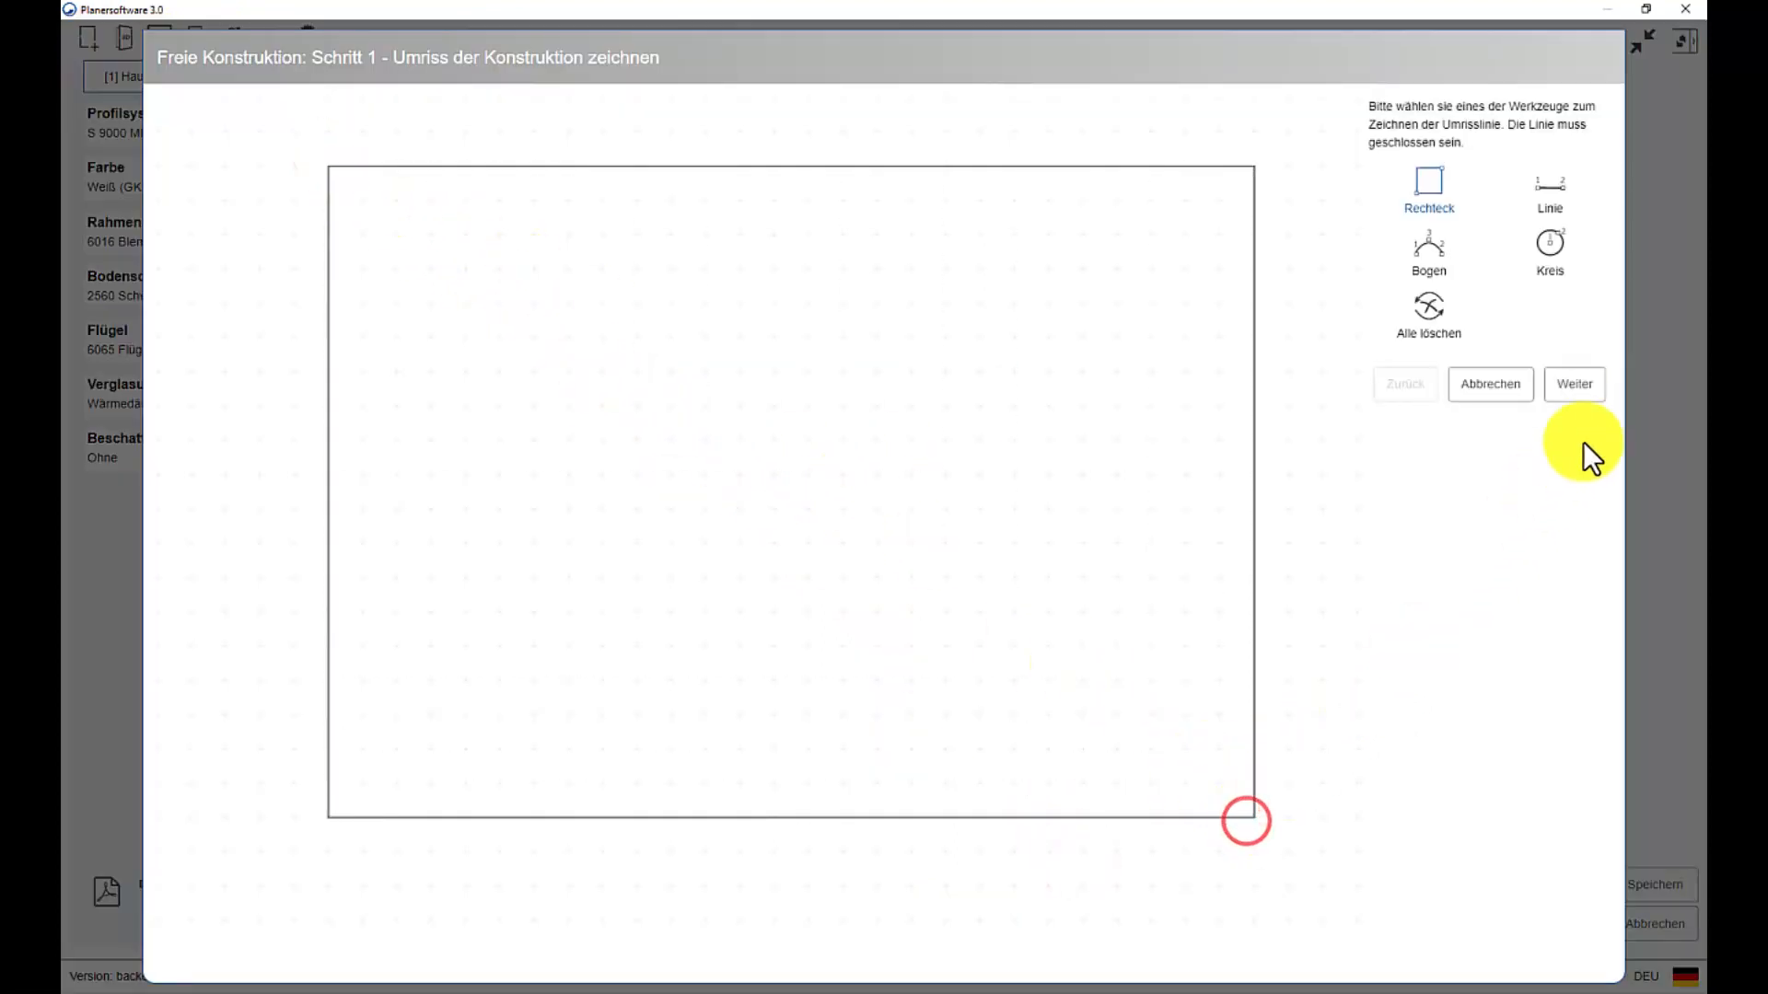
{"action": "left_click", "coordinate": [1575, 382]}
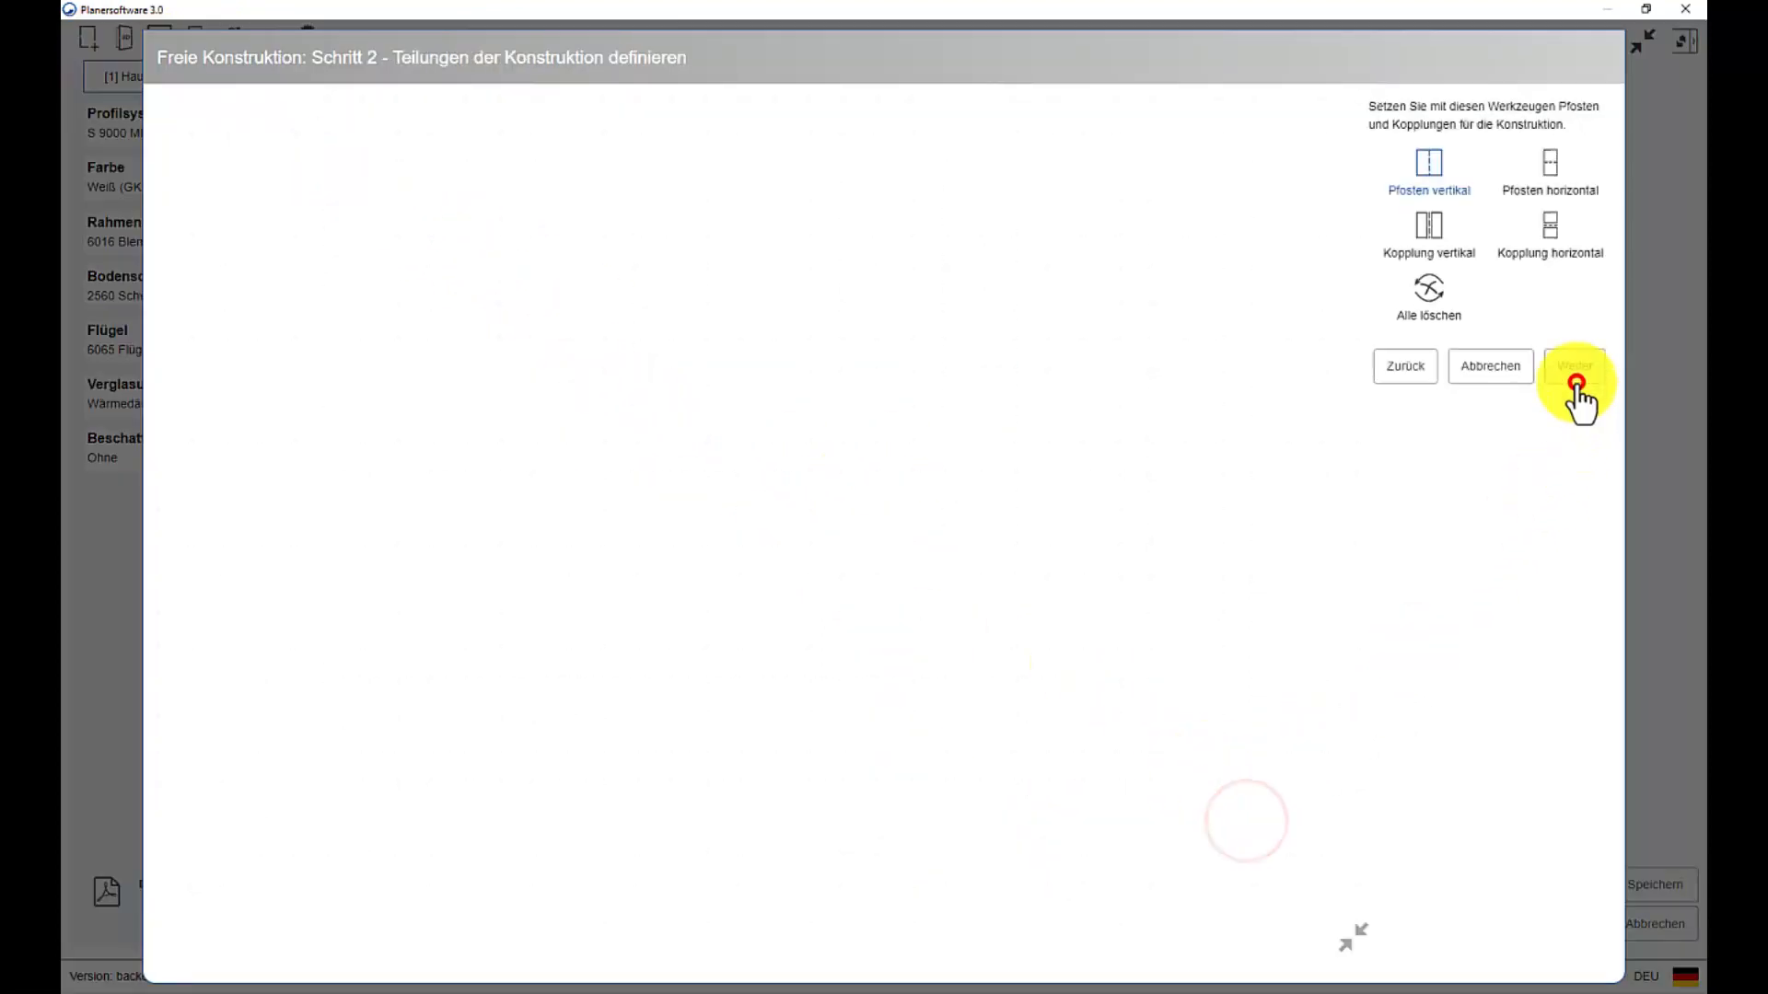
- Divide the outline with a horizontal post near the top and two vertical posts below it, creating a wider middle field
{"action": "left_click", "coordinate": [1545, 160]}
{"action": "left_click", "coordinate": [1158, 221]}
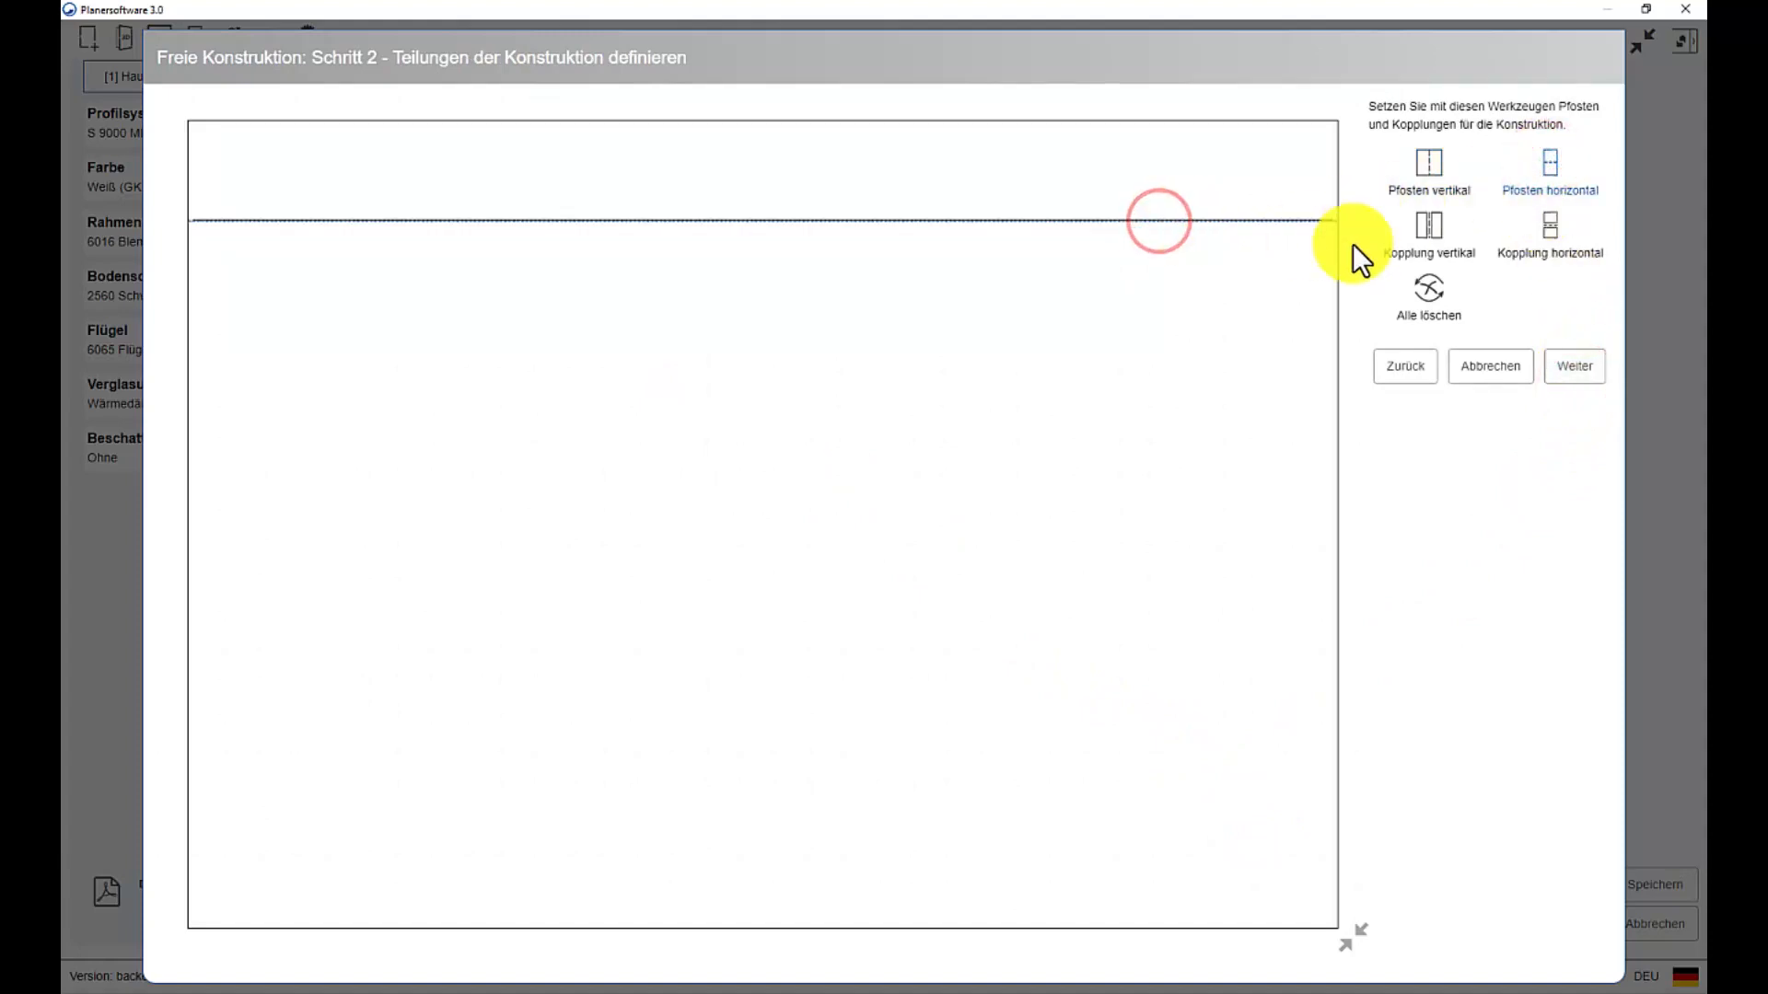
{"action": "left_click", "coordinate": [1429, 173]}
{"action": "left_click", "coordinate": [1034, 385]}
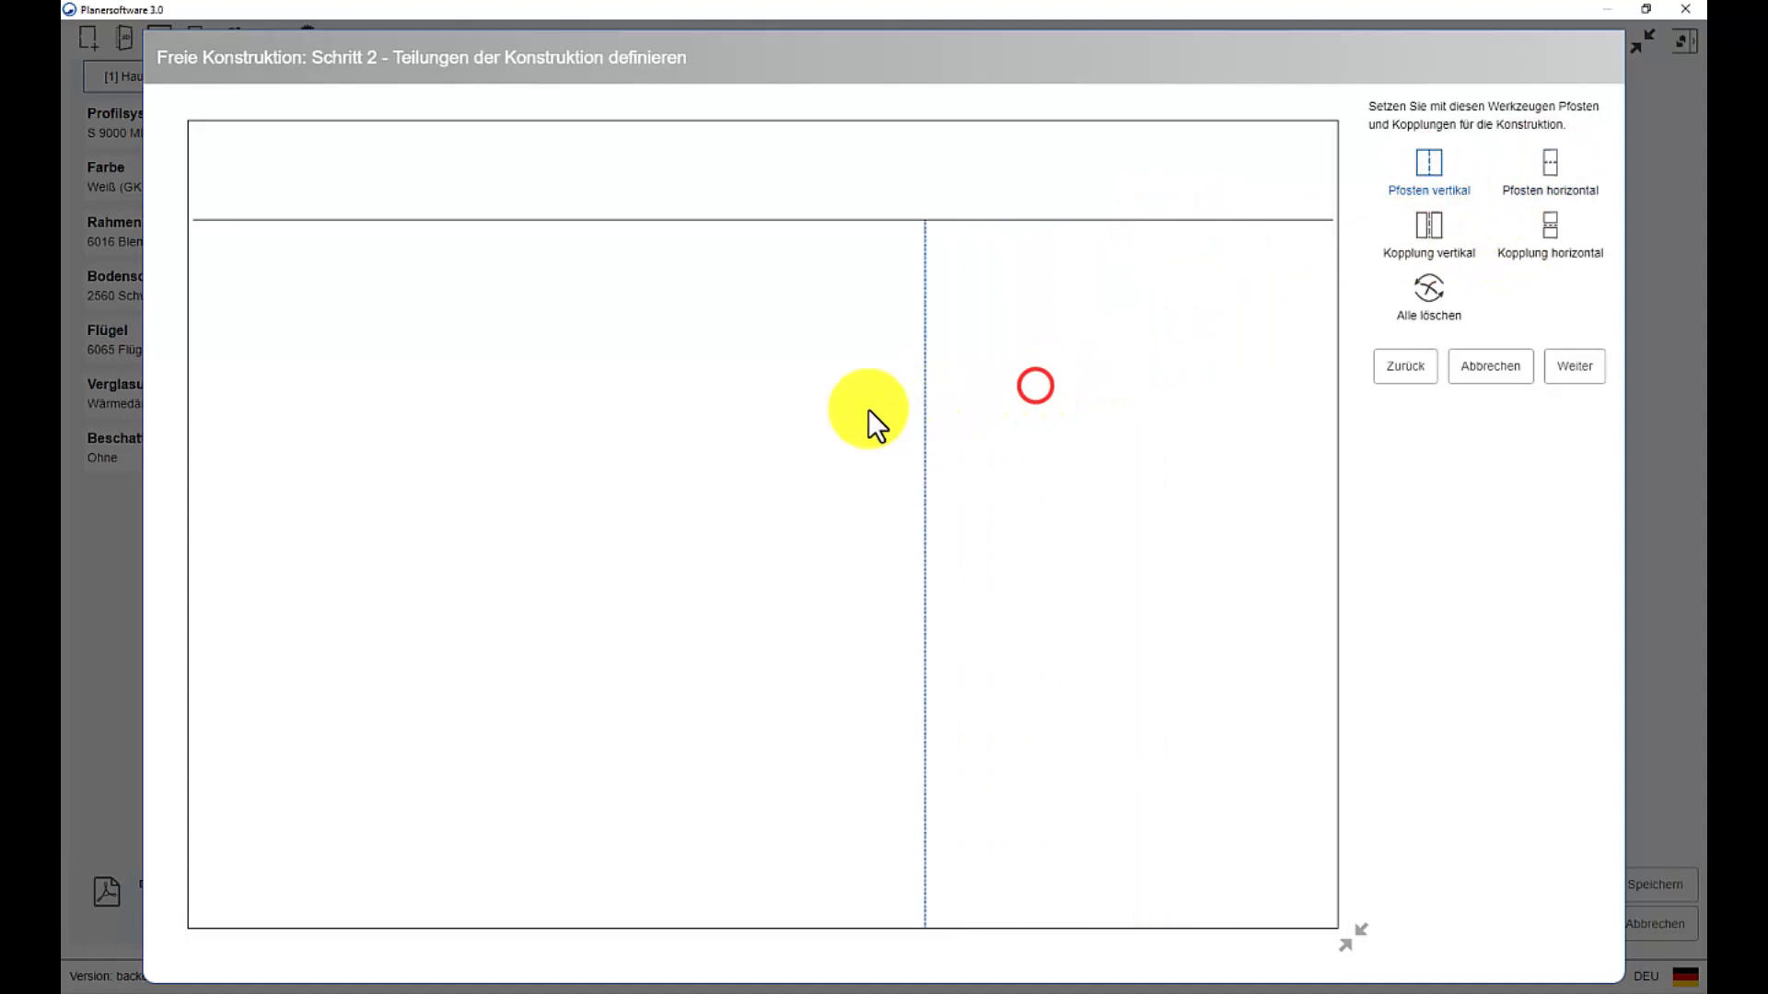
{"action": "left_click", "coordinate": [556, 422]}
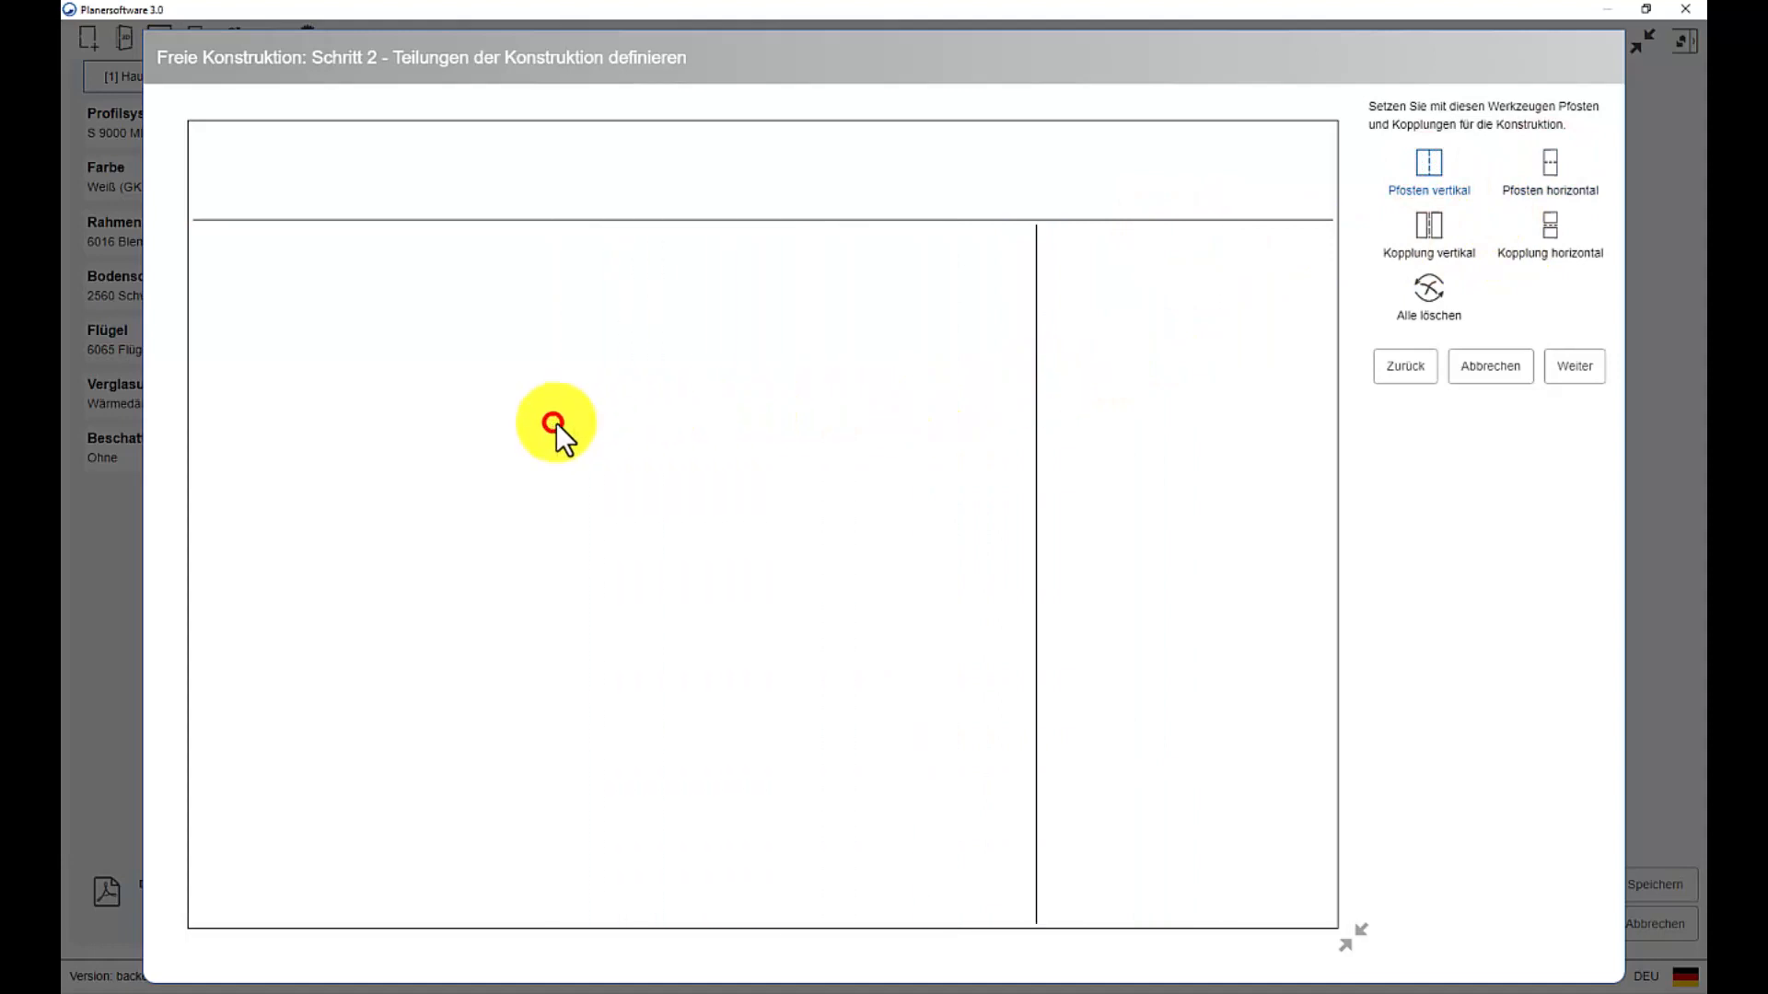
{"action": "left_click", "coordinate": [1574, 368]}
- Define the divided construction's element type as Haustür
{"action": "left_click", "coordinate": [1031, 390]}
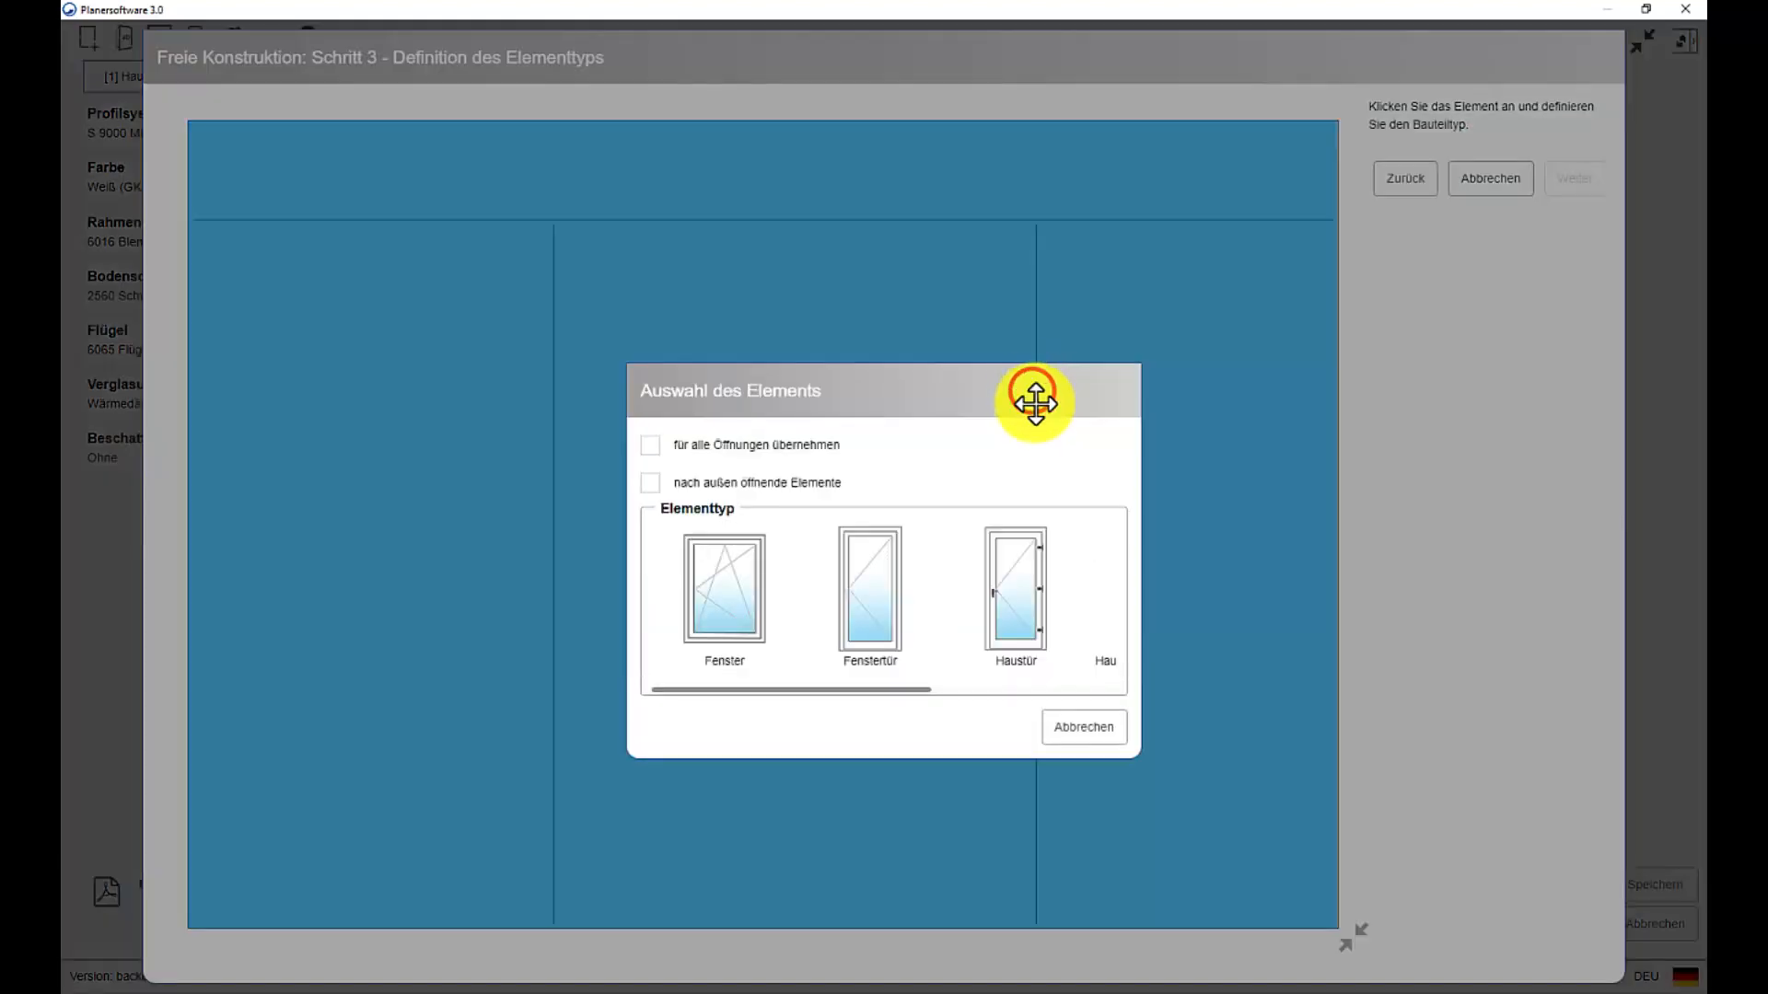
{"action": "left_click", "coordinate": [1007, 562]}
{"action": "left_click", "coordinate": [1593, 184]}
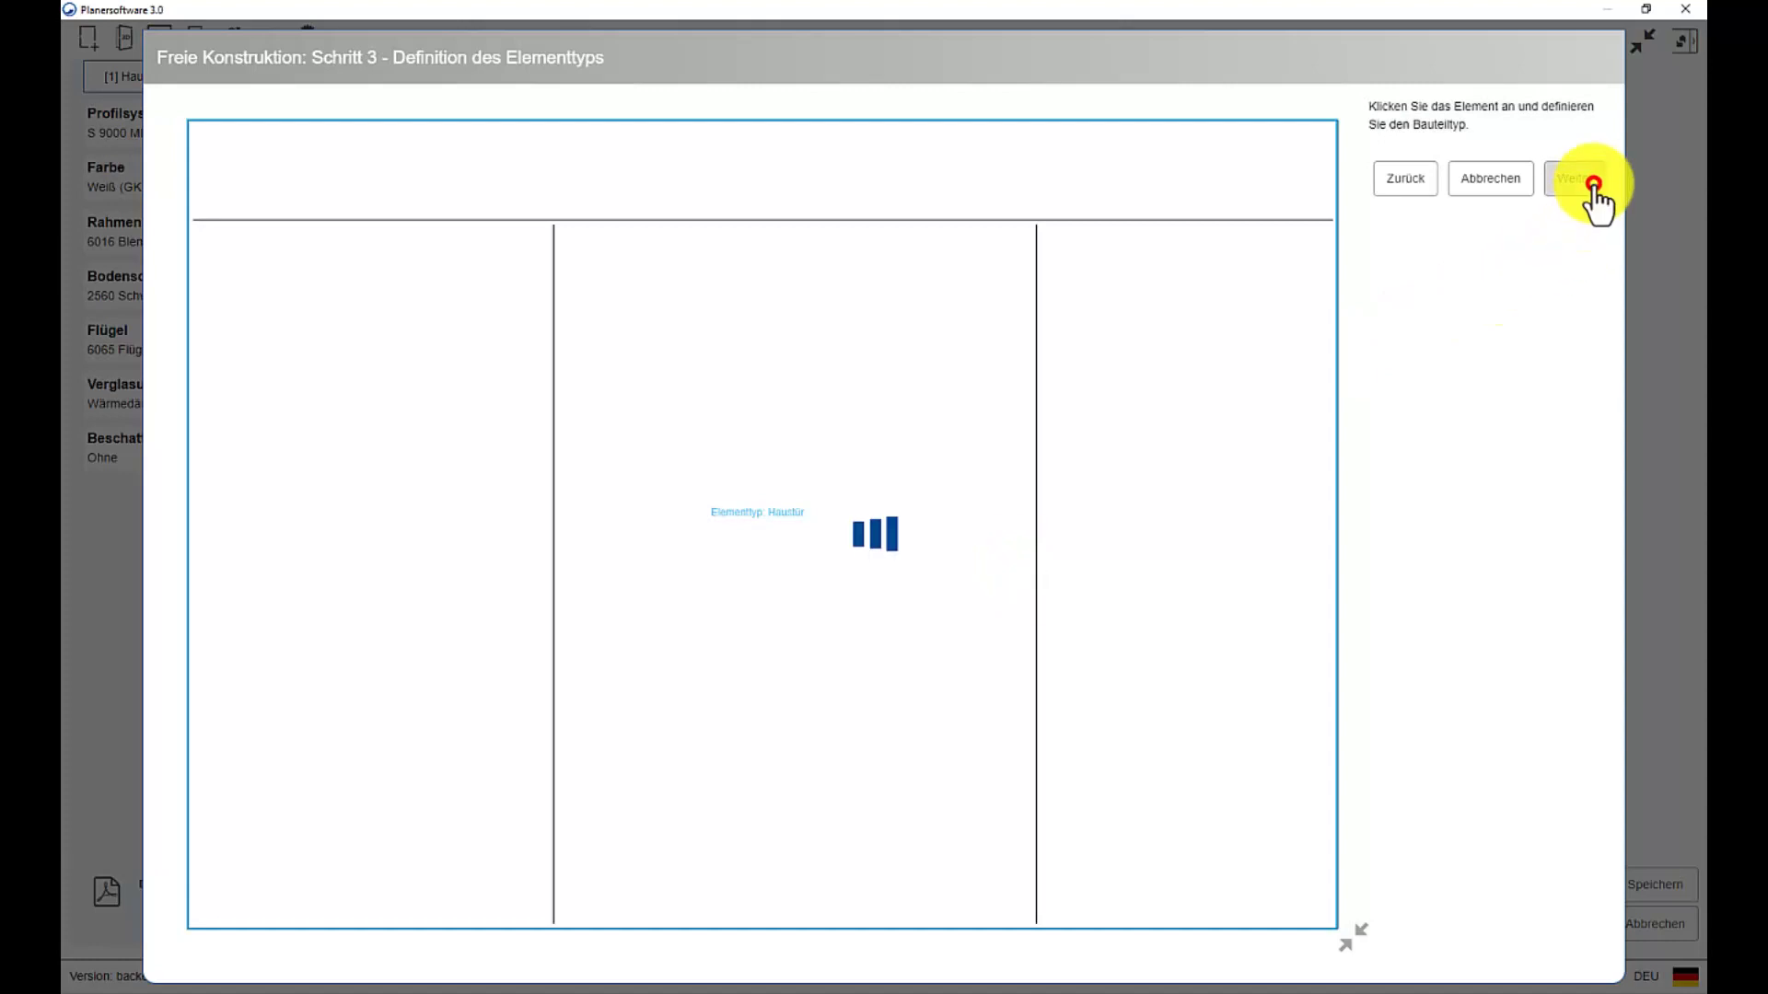
- Set the door construction's overall size to 2000 mm wide and 2400 mm high
{"action": "type", "text": "2000"}
{"action": "key", "text": "Tab"}
{"action": "type", "text": "2400"}
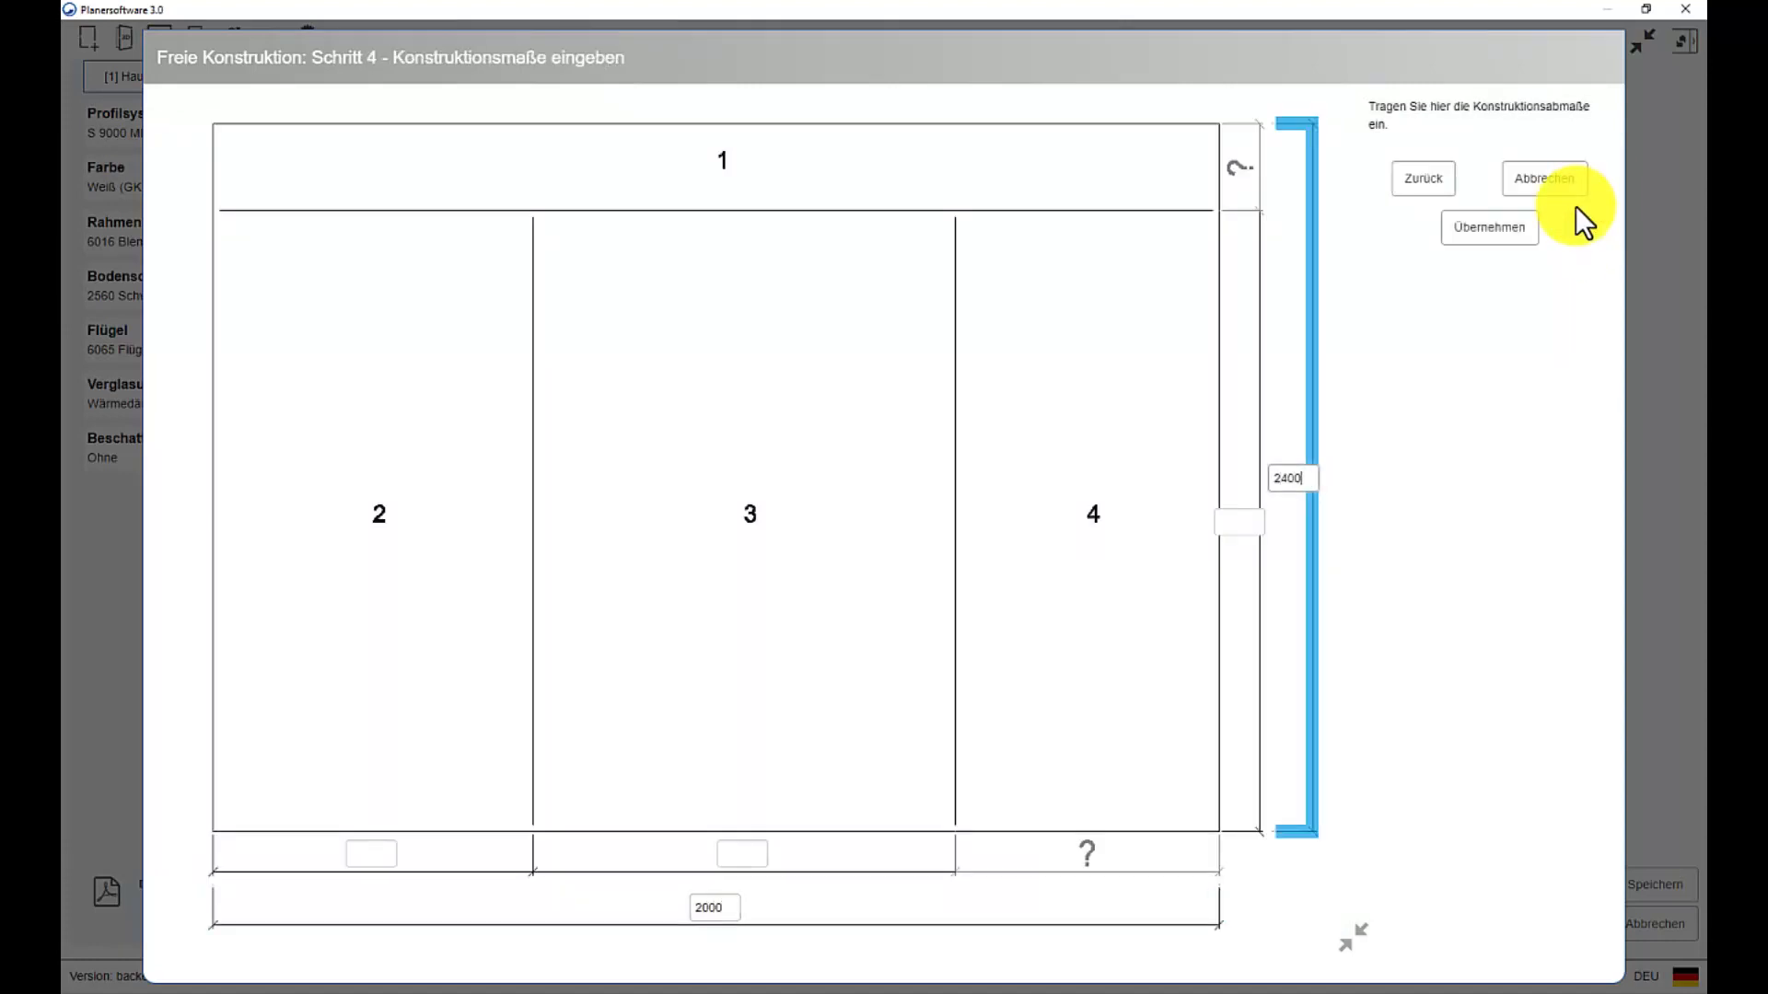
- Set field 2 to 450 mm wide, field 3 to 1100 mm wide and the lower fields to 2100 mm high, and apply the dimensions
{"action": "key", "text": "Tab"}
{"action": "type", "text": "450"}
{"action": "key", "text": "Tab"}
{"action": "type", "text": "11"}
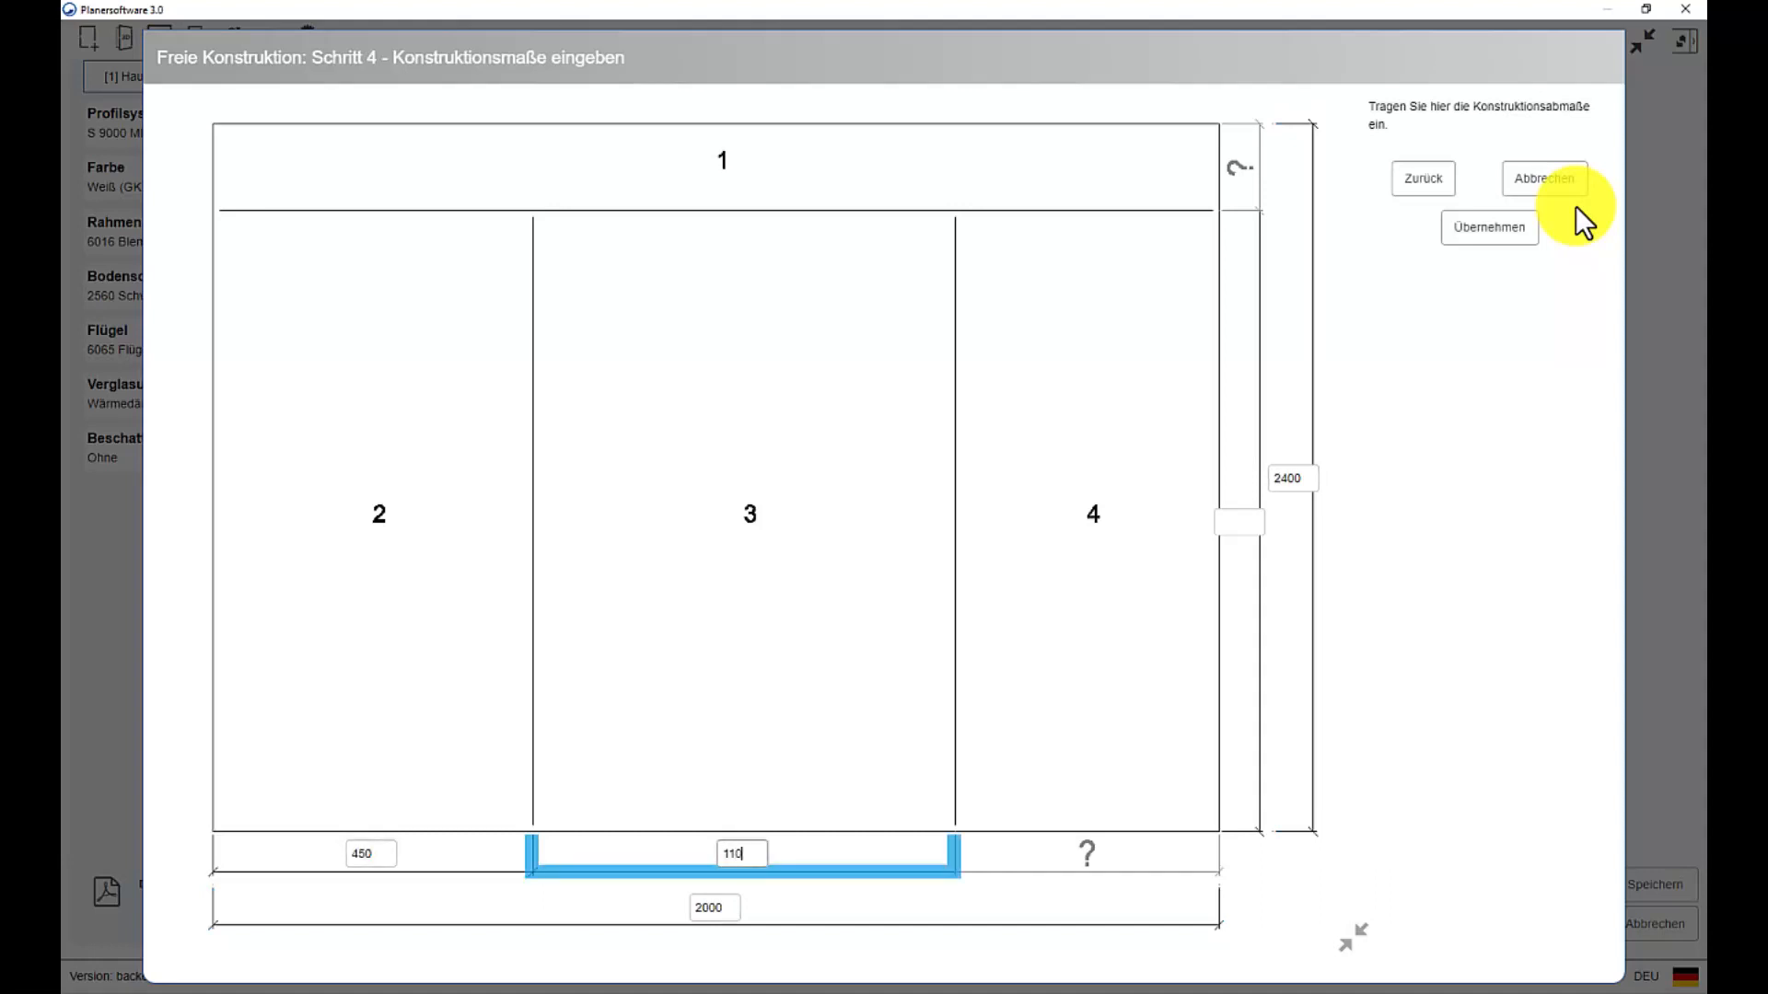
{"action": "type", "text": "00"}
{"action": "key", "text": "Tab"}
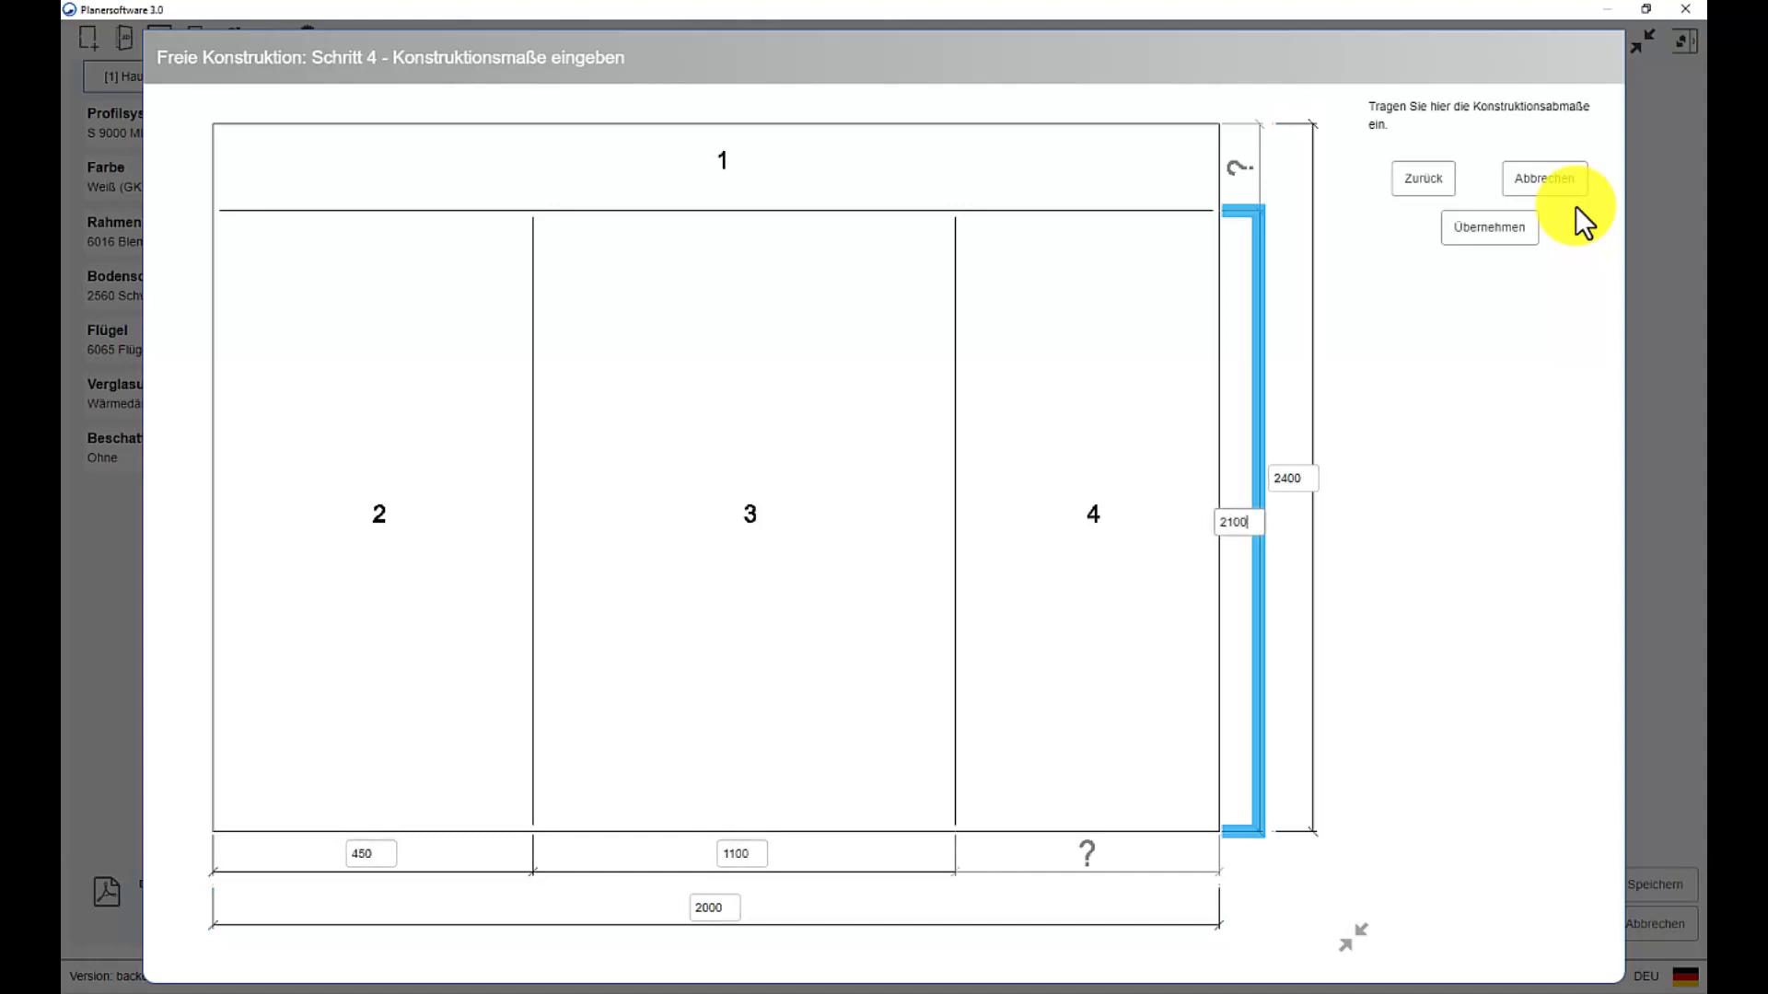
{"action": "type", "text": "2100"}
{"action": "key", "text": "Tab"}
{"action": "left_click", "coordinate": [1507, 235]}
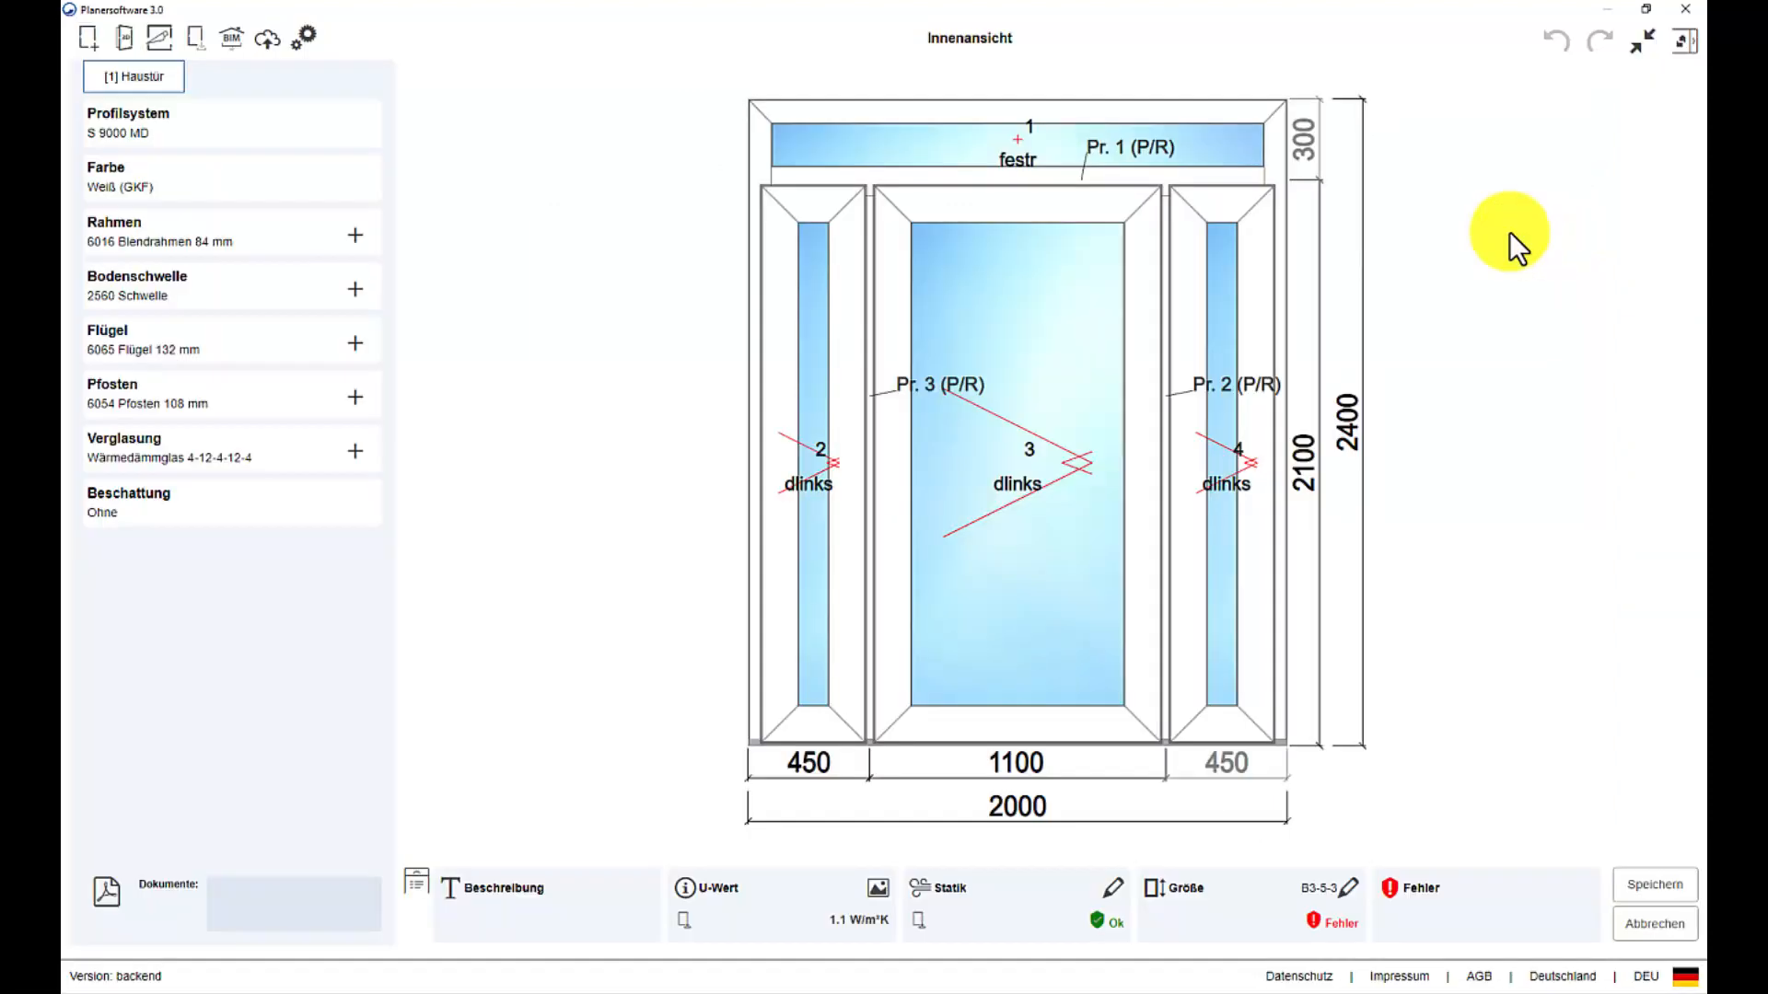
- Set the opening type of both sidelights, fields 4 and 2, to Fest im Rahmen
{"action": "left_click", "coordinate": [1218, 286]}
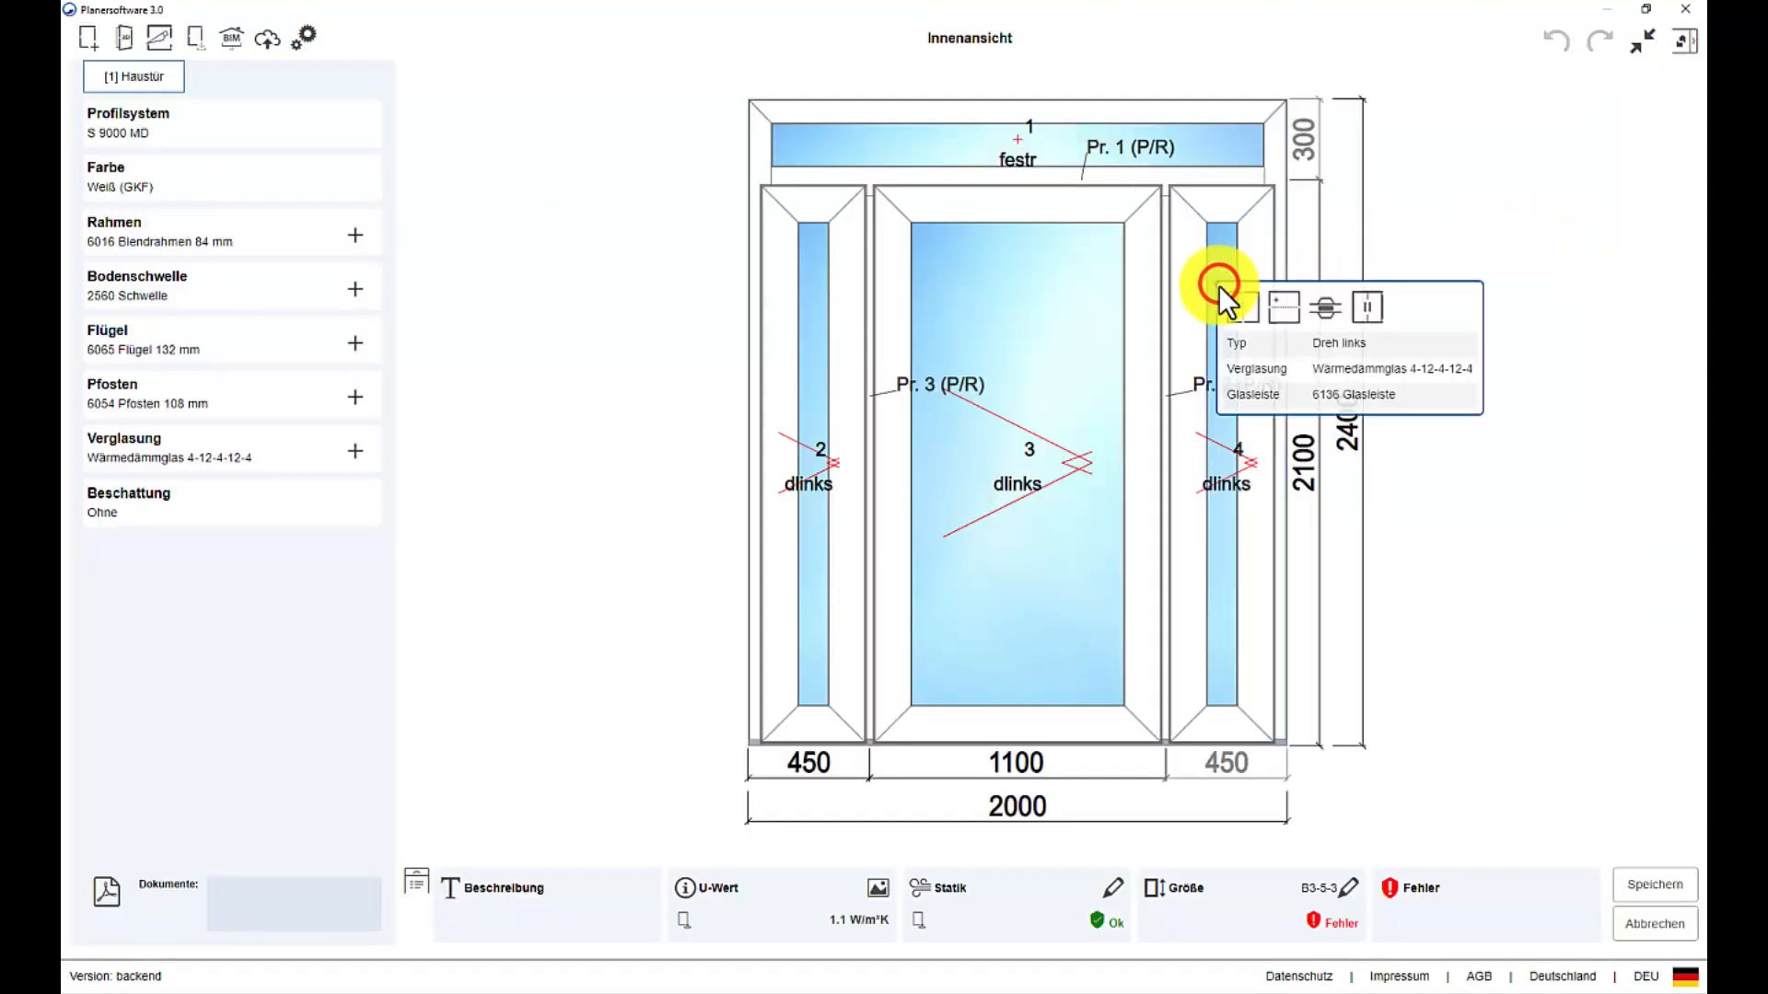
{"action": "left_click", "coordinate": [1323, 355]}
{"action": "left_click", "coordinate": [1039, 324]}
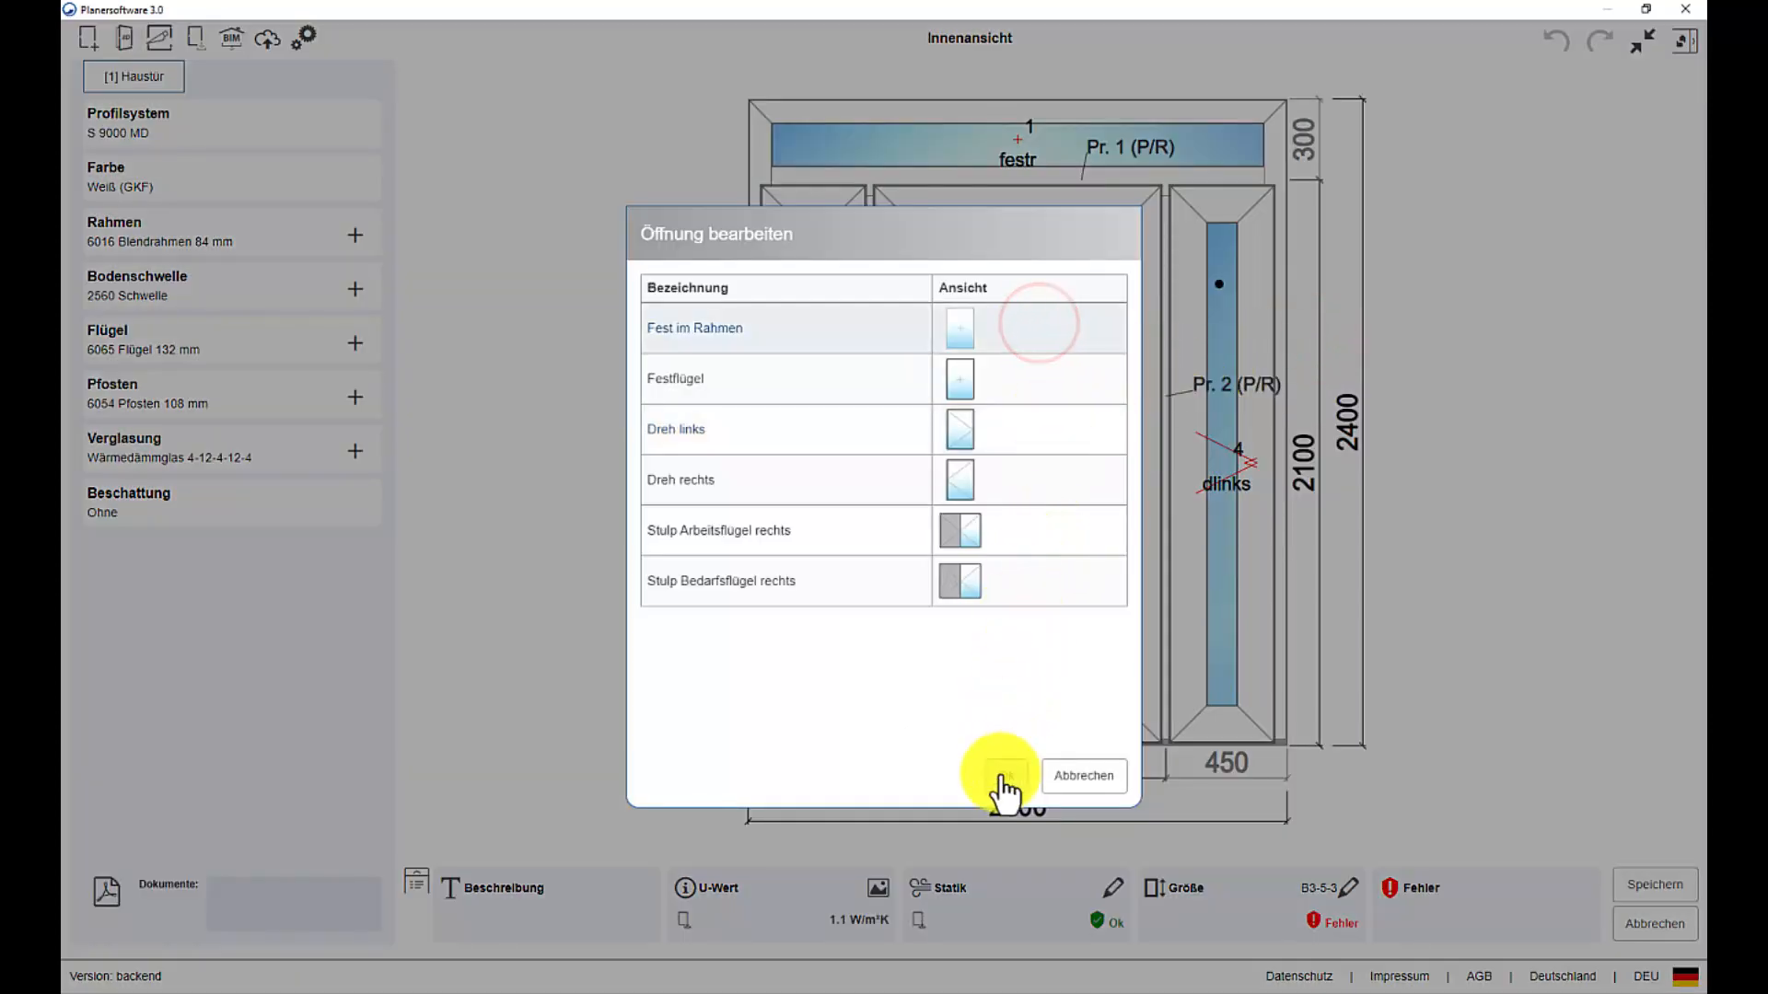
{"action": "left_click", "coordinate": [1003, 778]}
{"action": "left_click", "coordinate": [797, 385]}
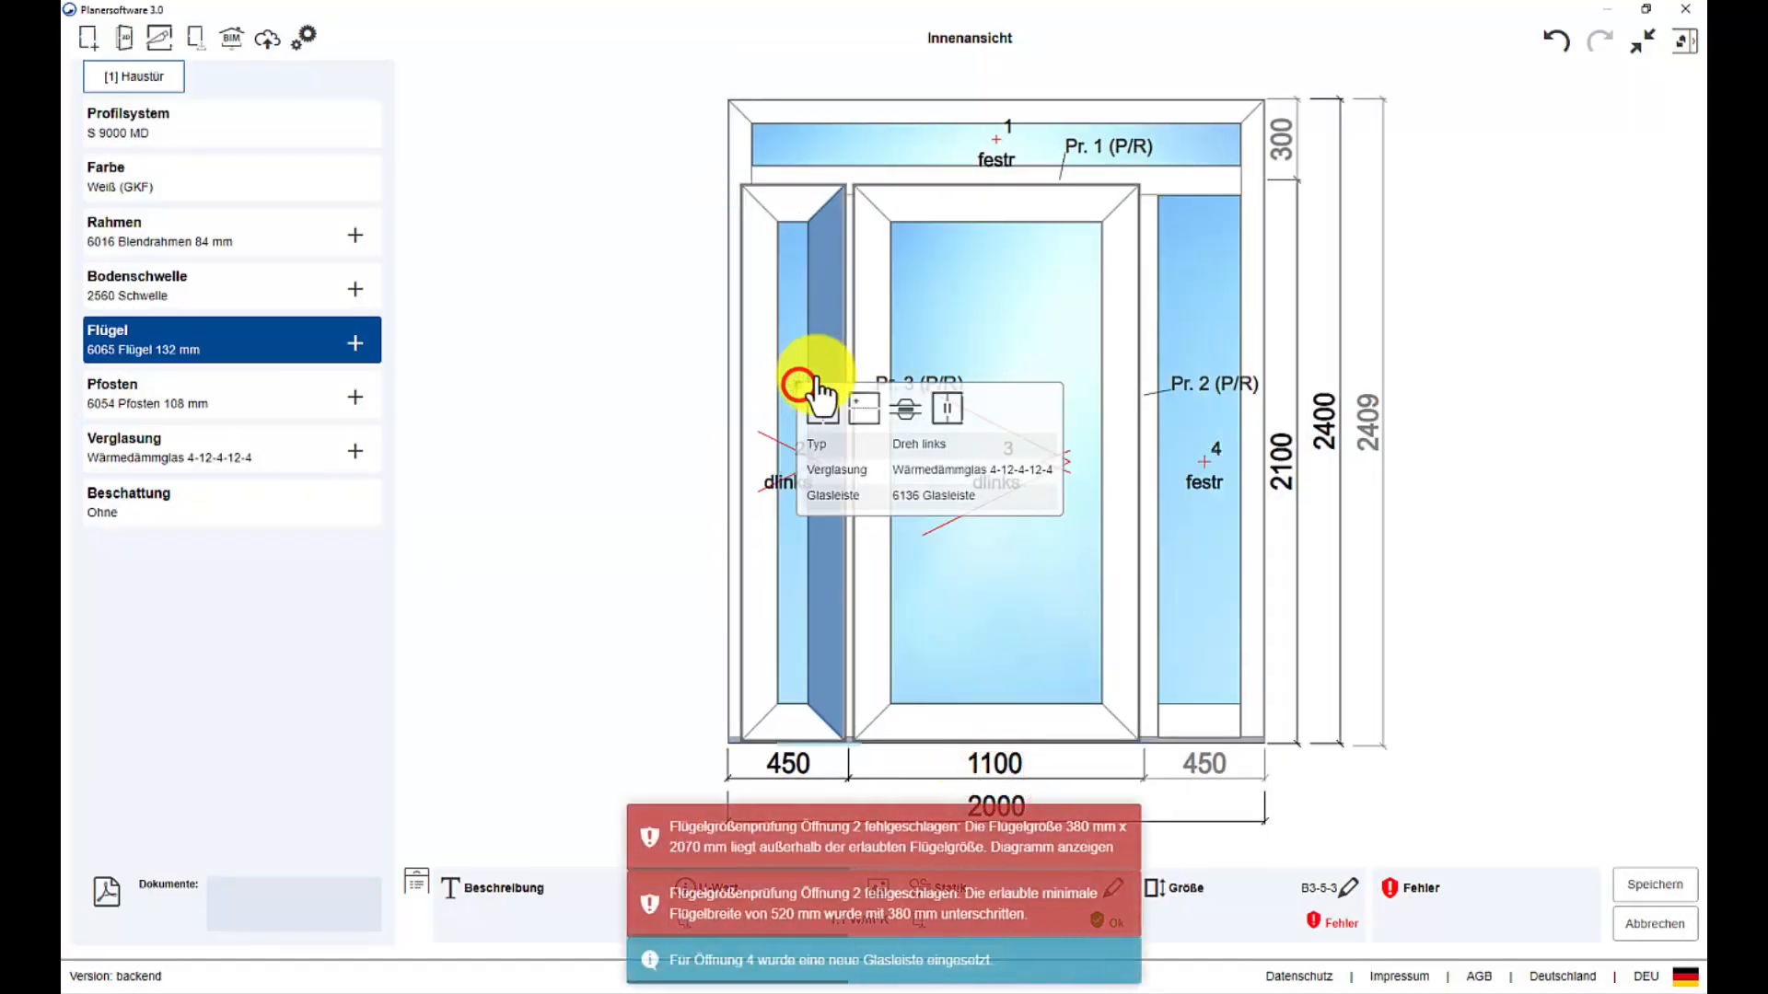
{"action": "left_click", "coordinate": [933, 440]}
{"action": "left_click", "coordinate": [949, 331]}
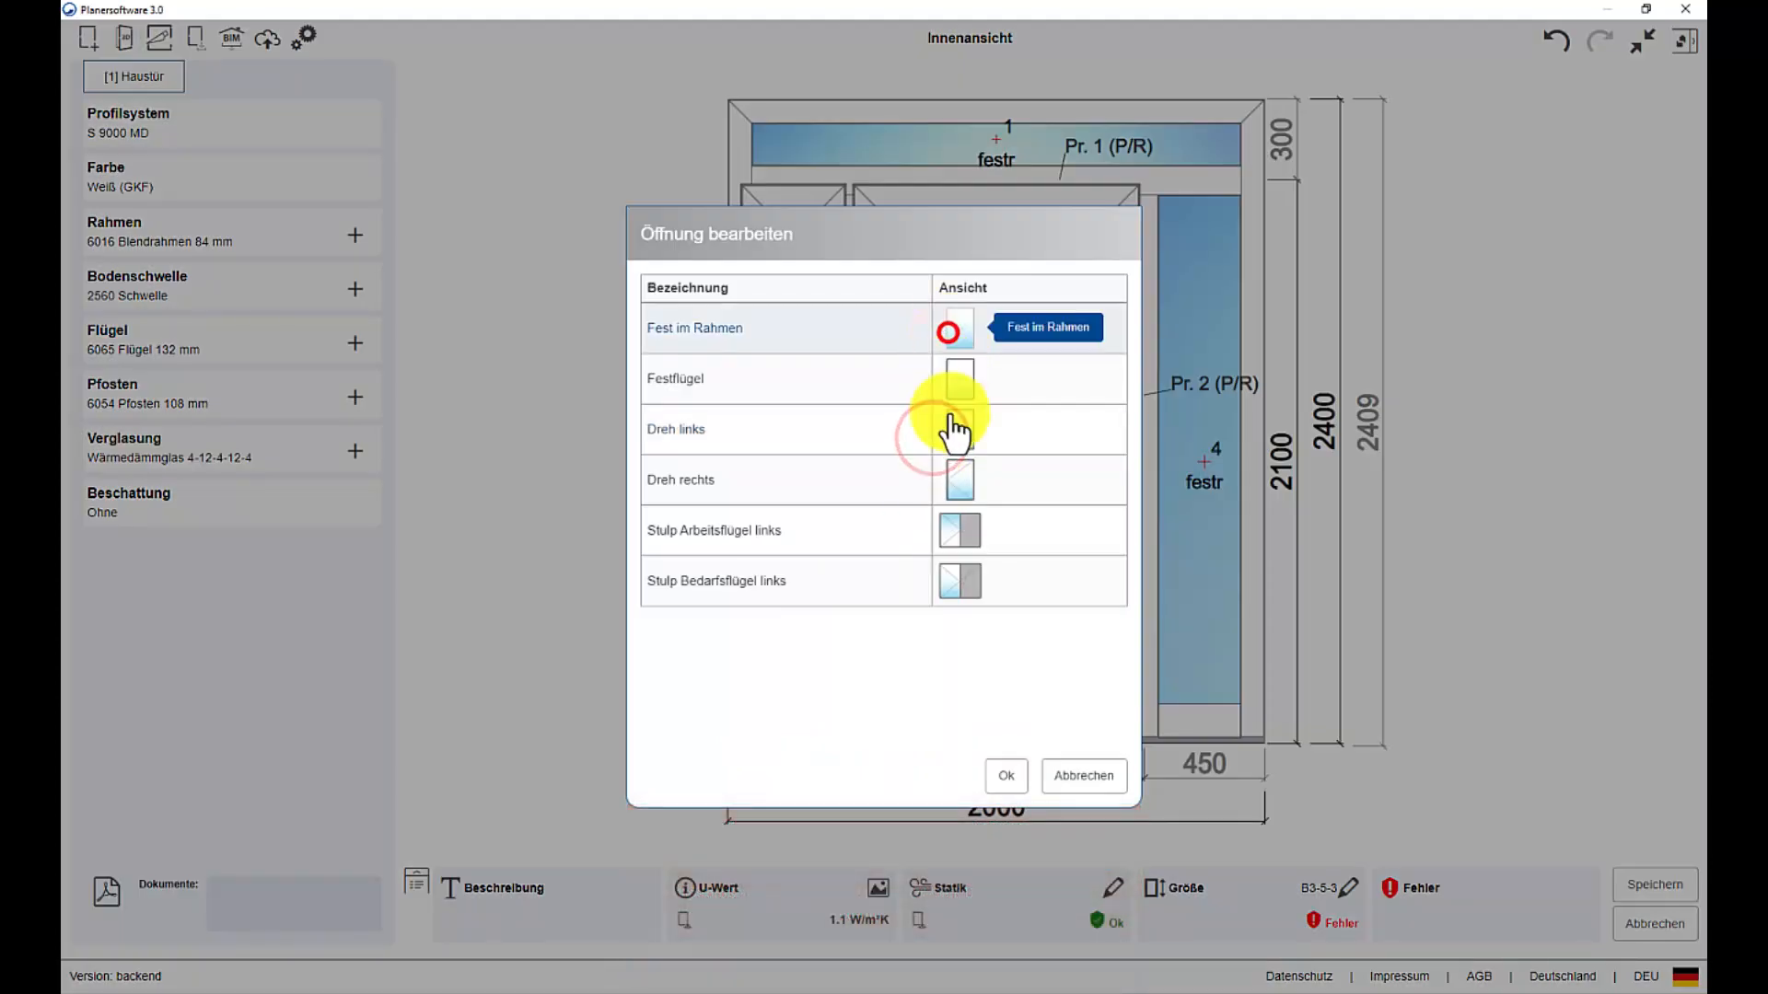
{"action": "left_click", "coordinate": [1005, 775]}
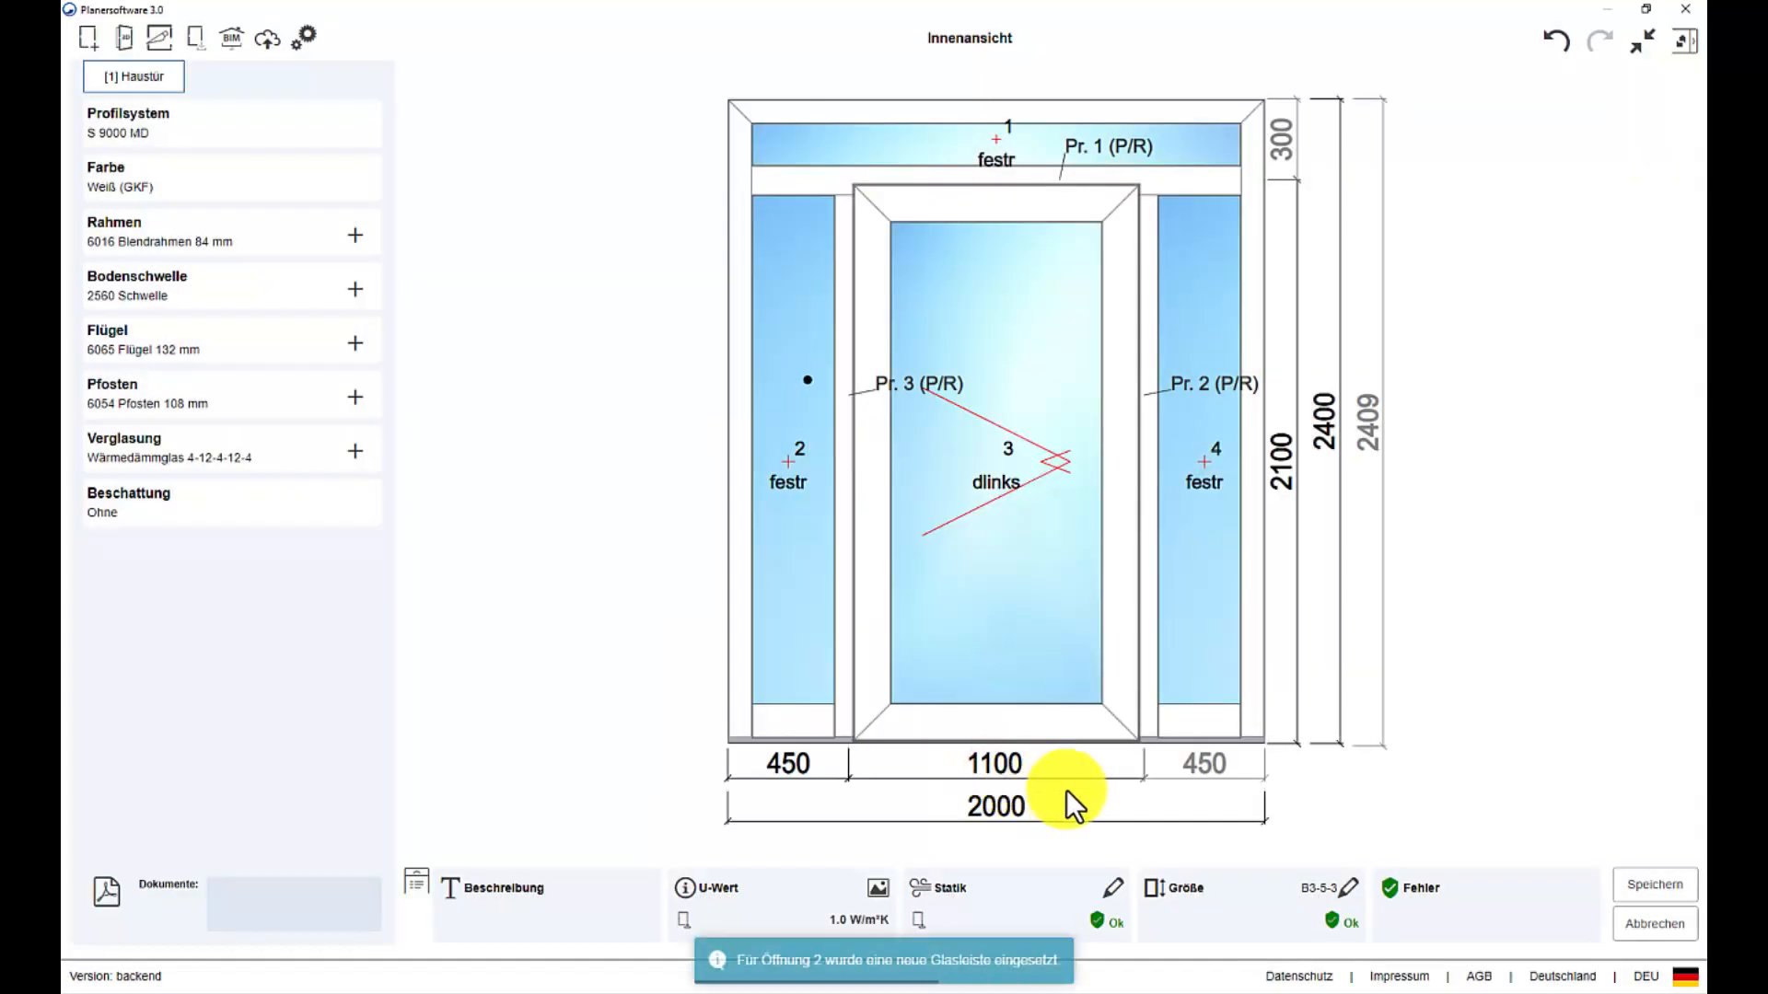
- Colour the door GEALAN-acrylcolor RAL 7016 Anthrazitgrau outside and Deko RAL 7016 - Anthrazitgrau glatt inside, and save the element
{"action": "left_click", "coordinate": [360, 185]}
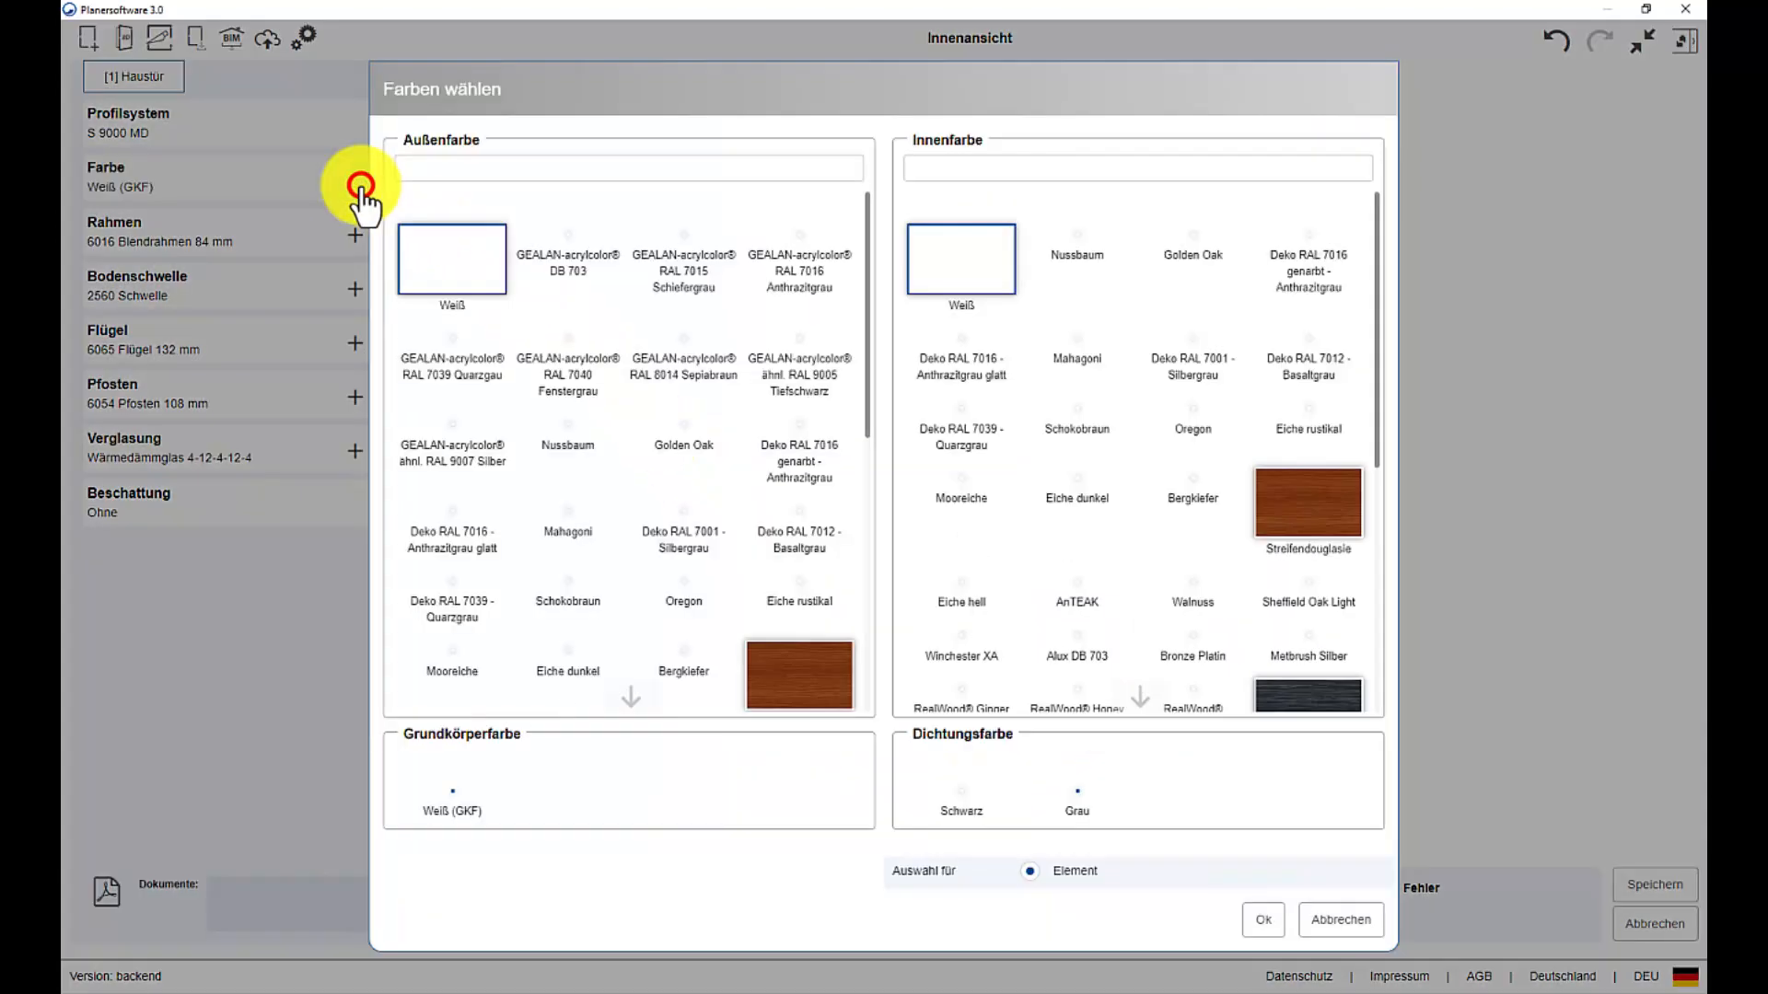
{"action": "left_click", "coordinate": [764, 258]}
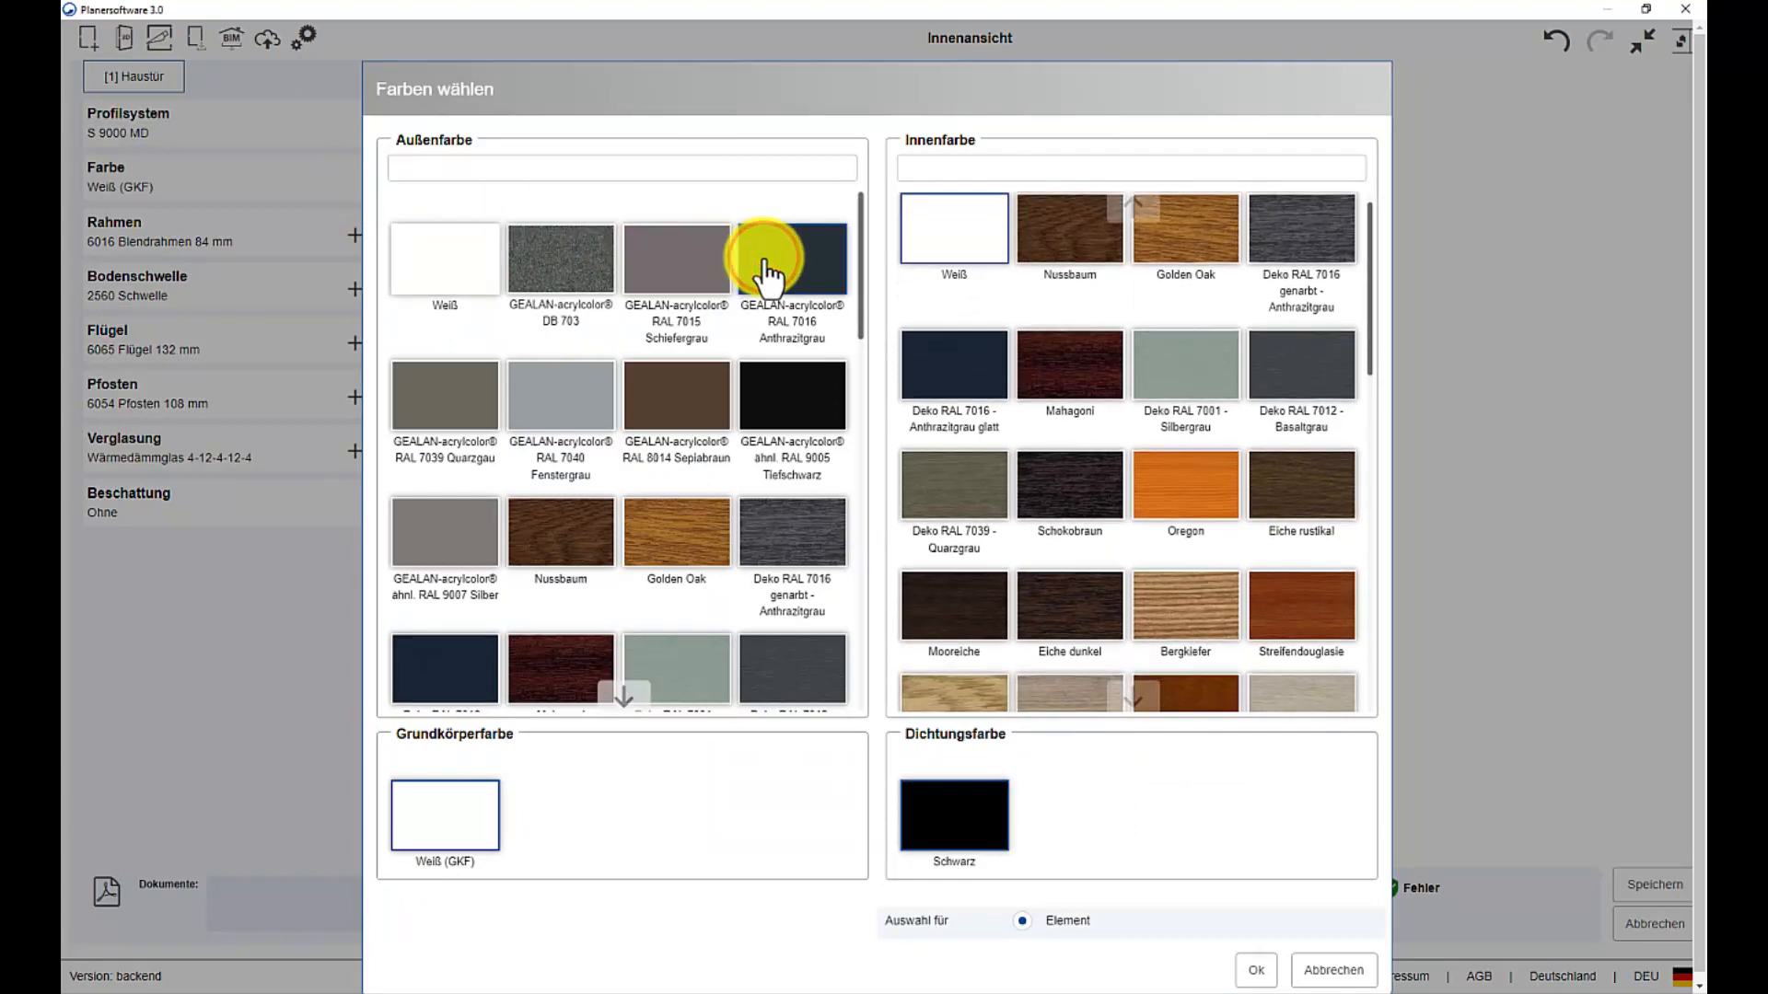
{"action": "left_click", "coordinate": [916, 348]}
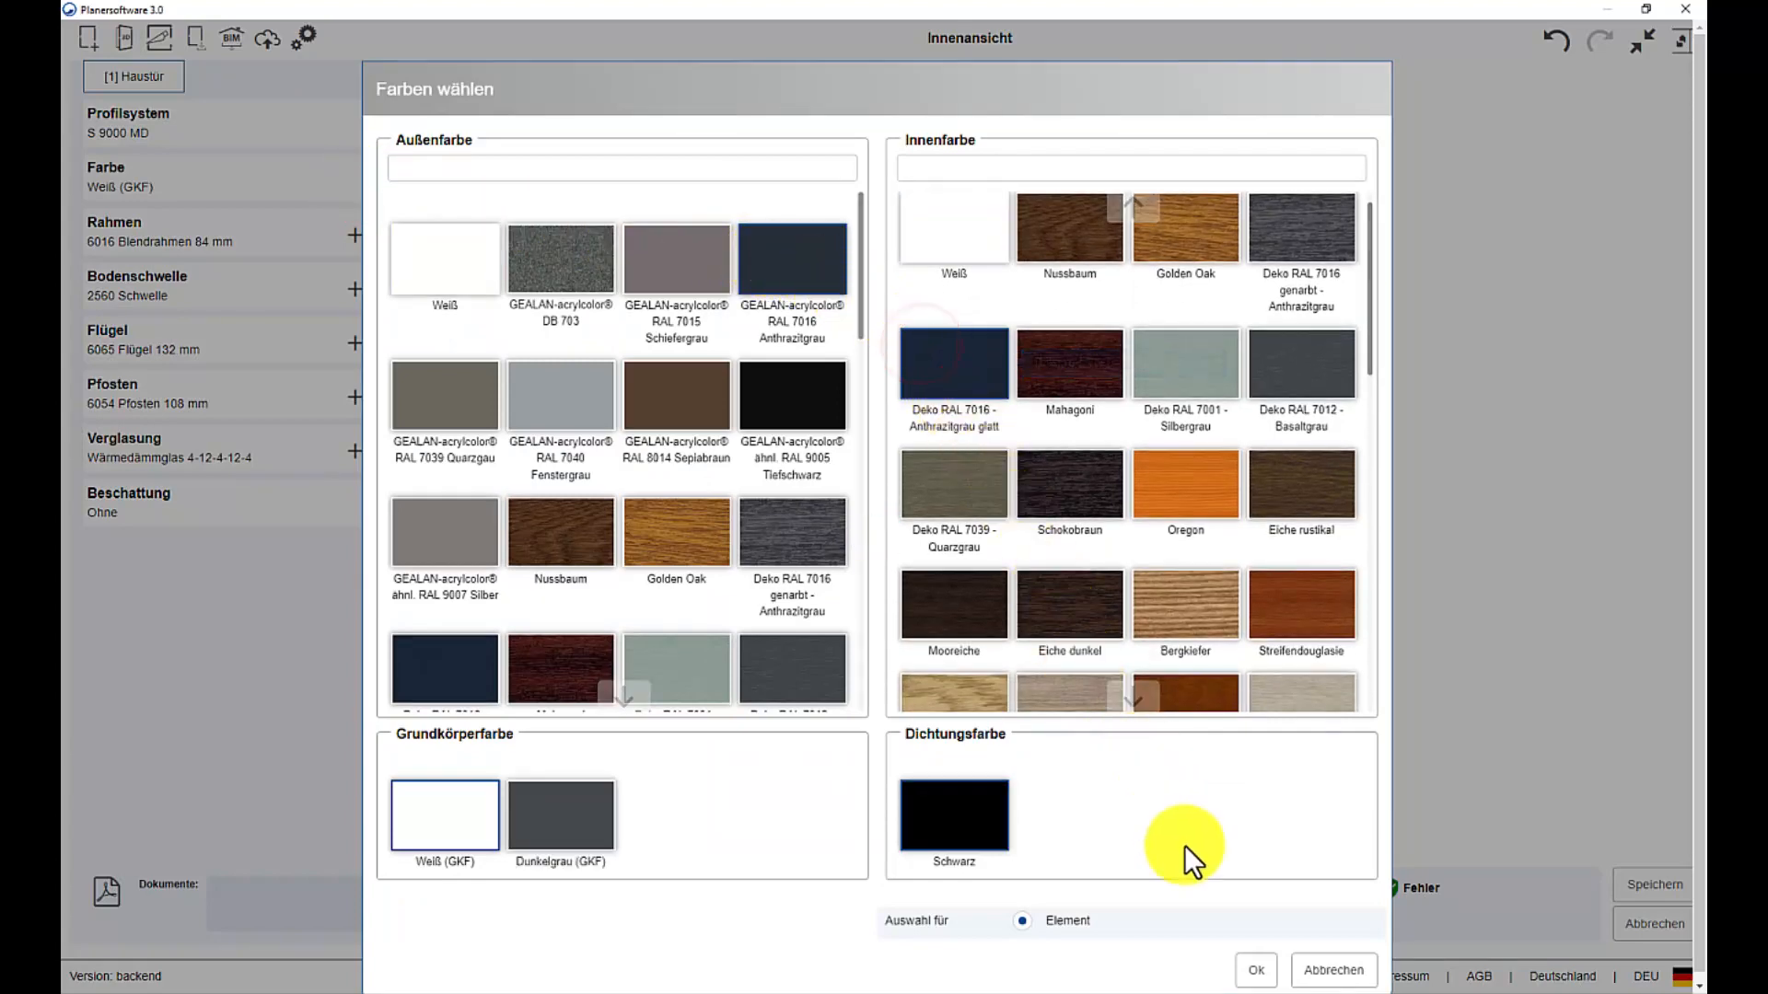
{"action": "left_click", "coordinate": [1247, 969]}
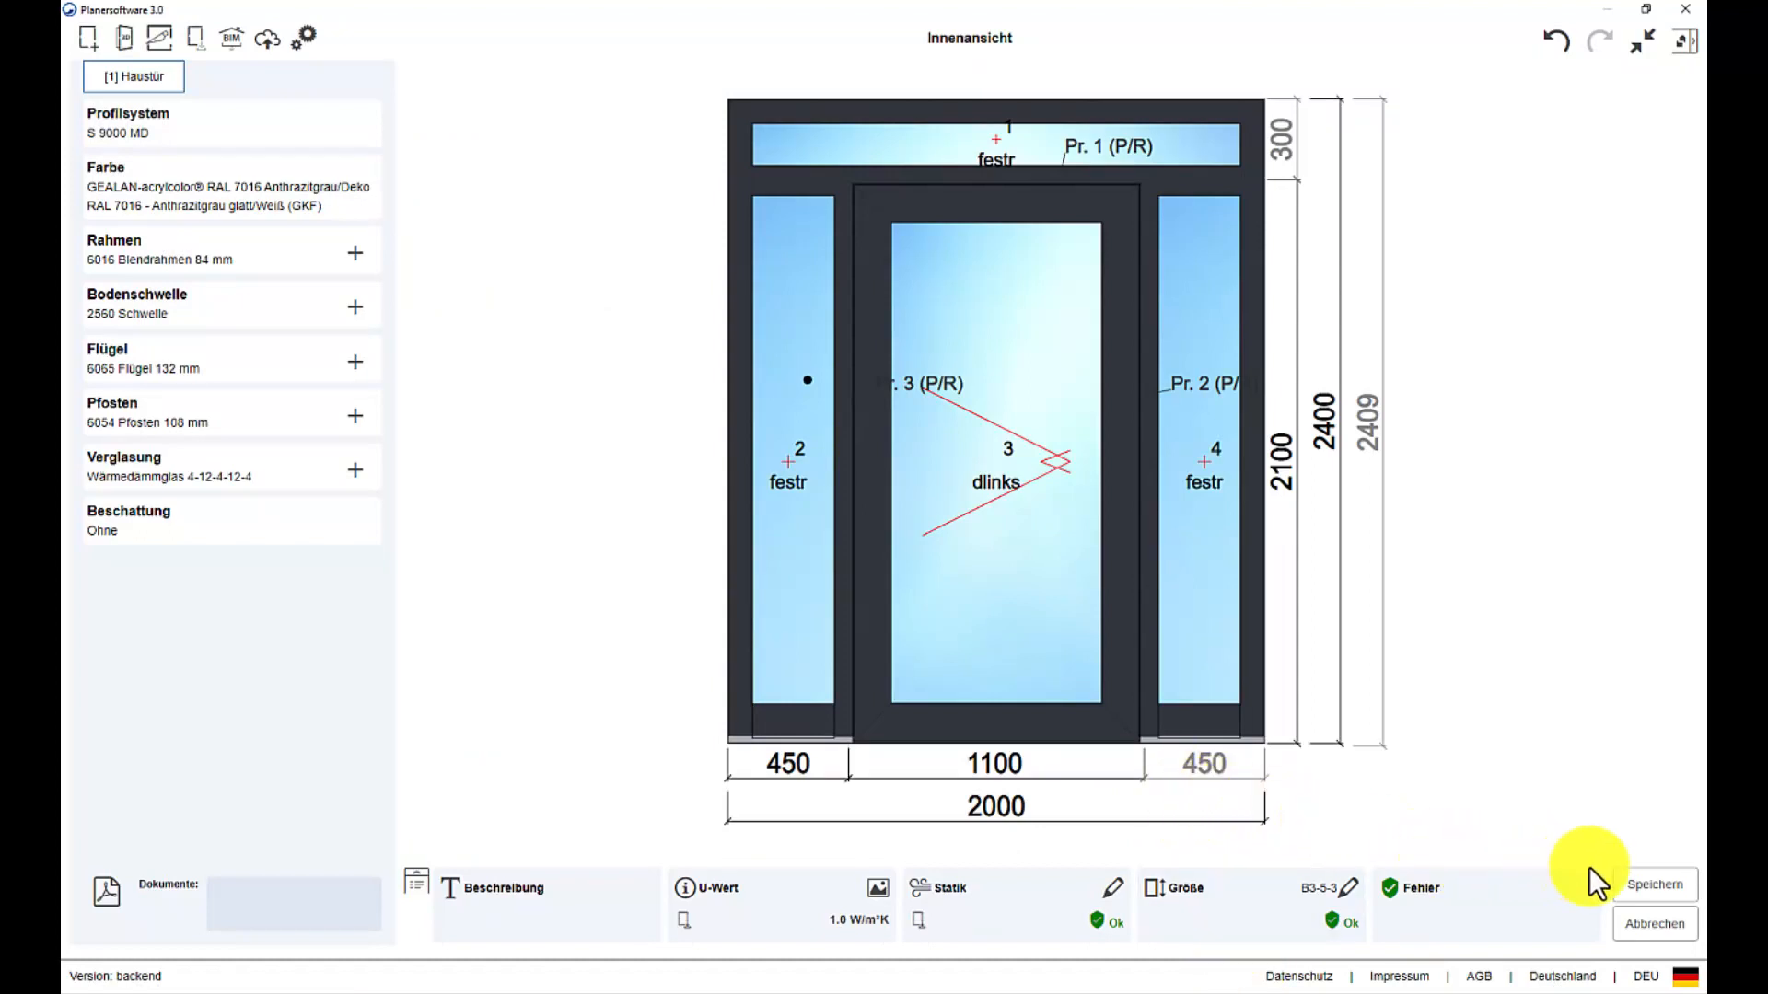
{"action": "left_click", "coordinate": [1634, 884]}
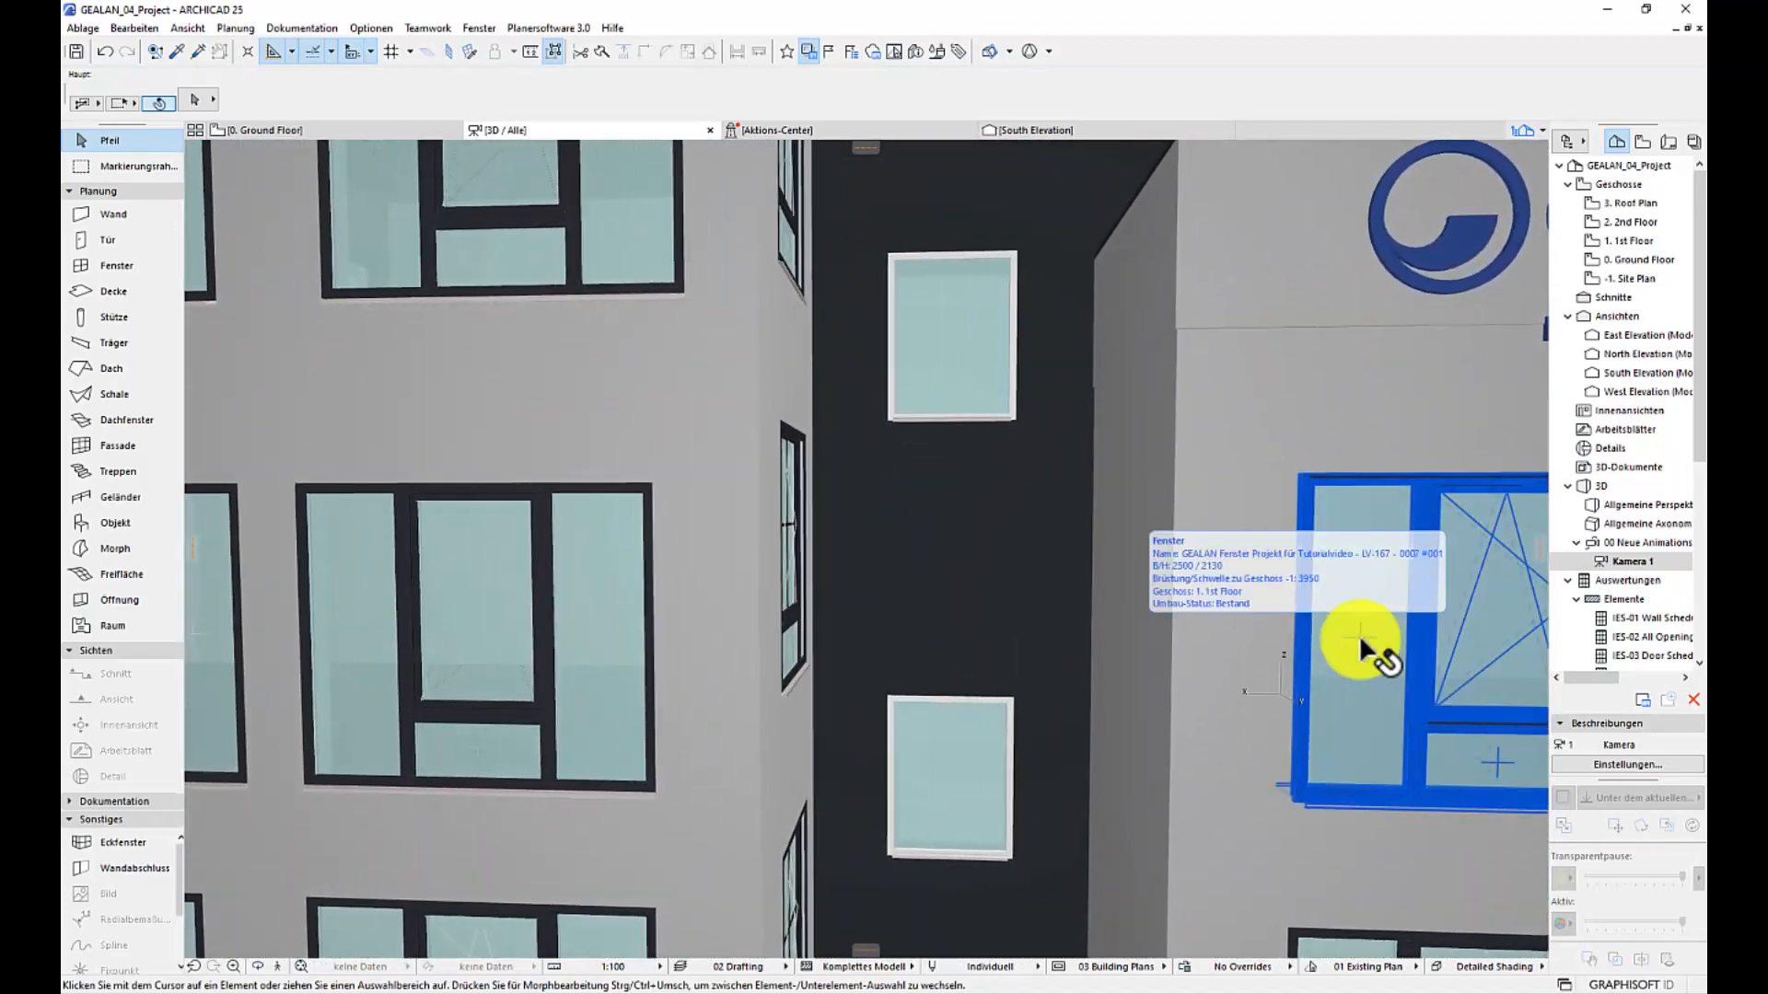
- In ARCHICAD, select the two white-framed windows in the dark wall section and open them in Planersoftware for editing
{"action": "left_click", "coordinate": [1004, 748]}
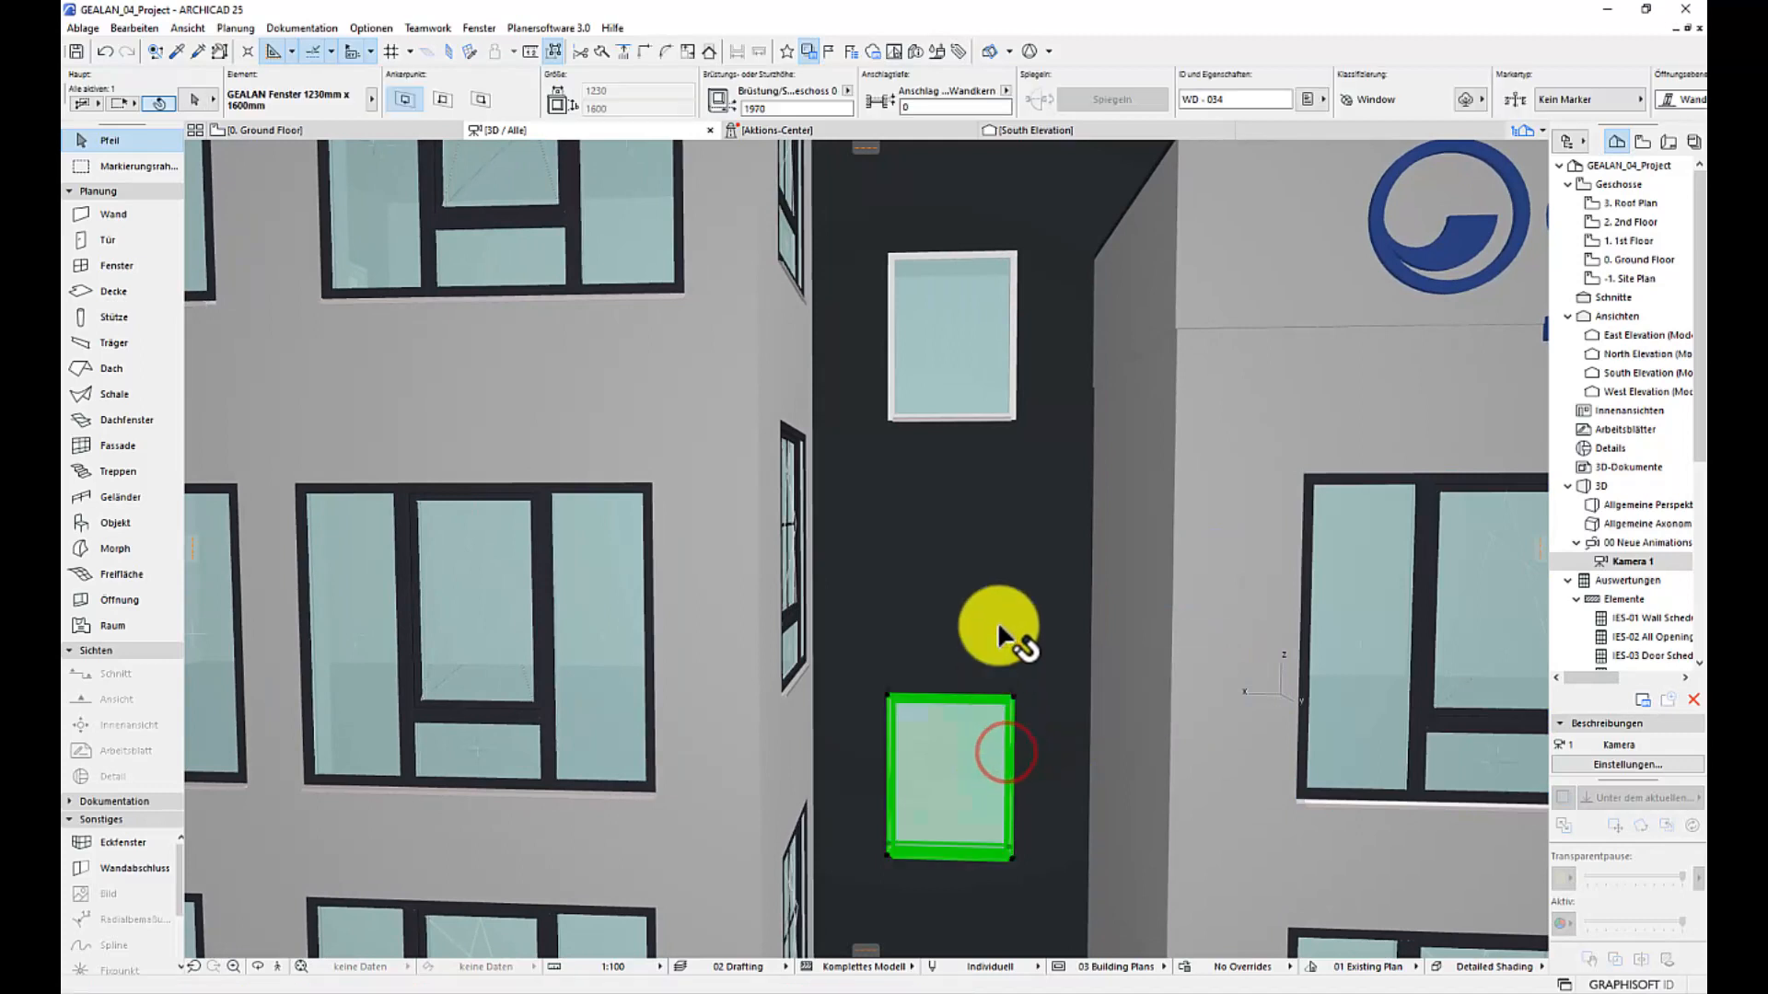
{"action": "left_click", "coordinate": [1005, 366], "text": "shift"}
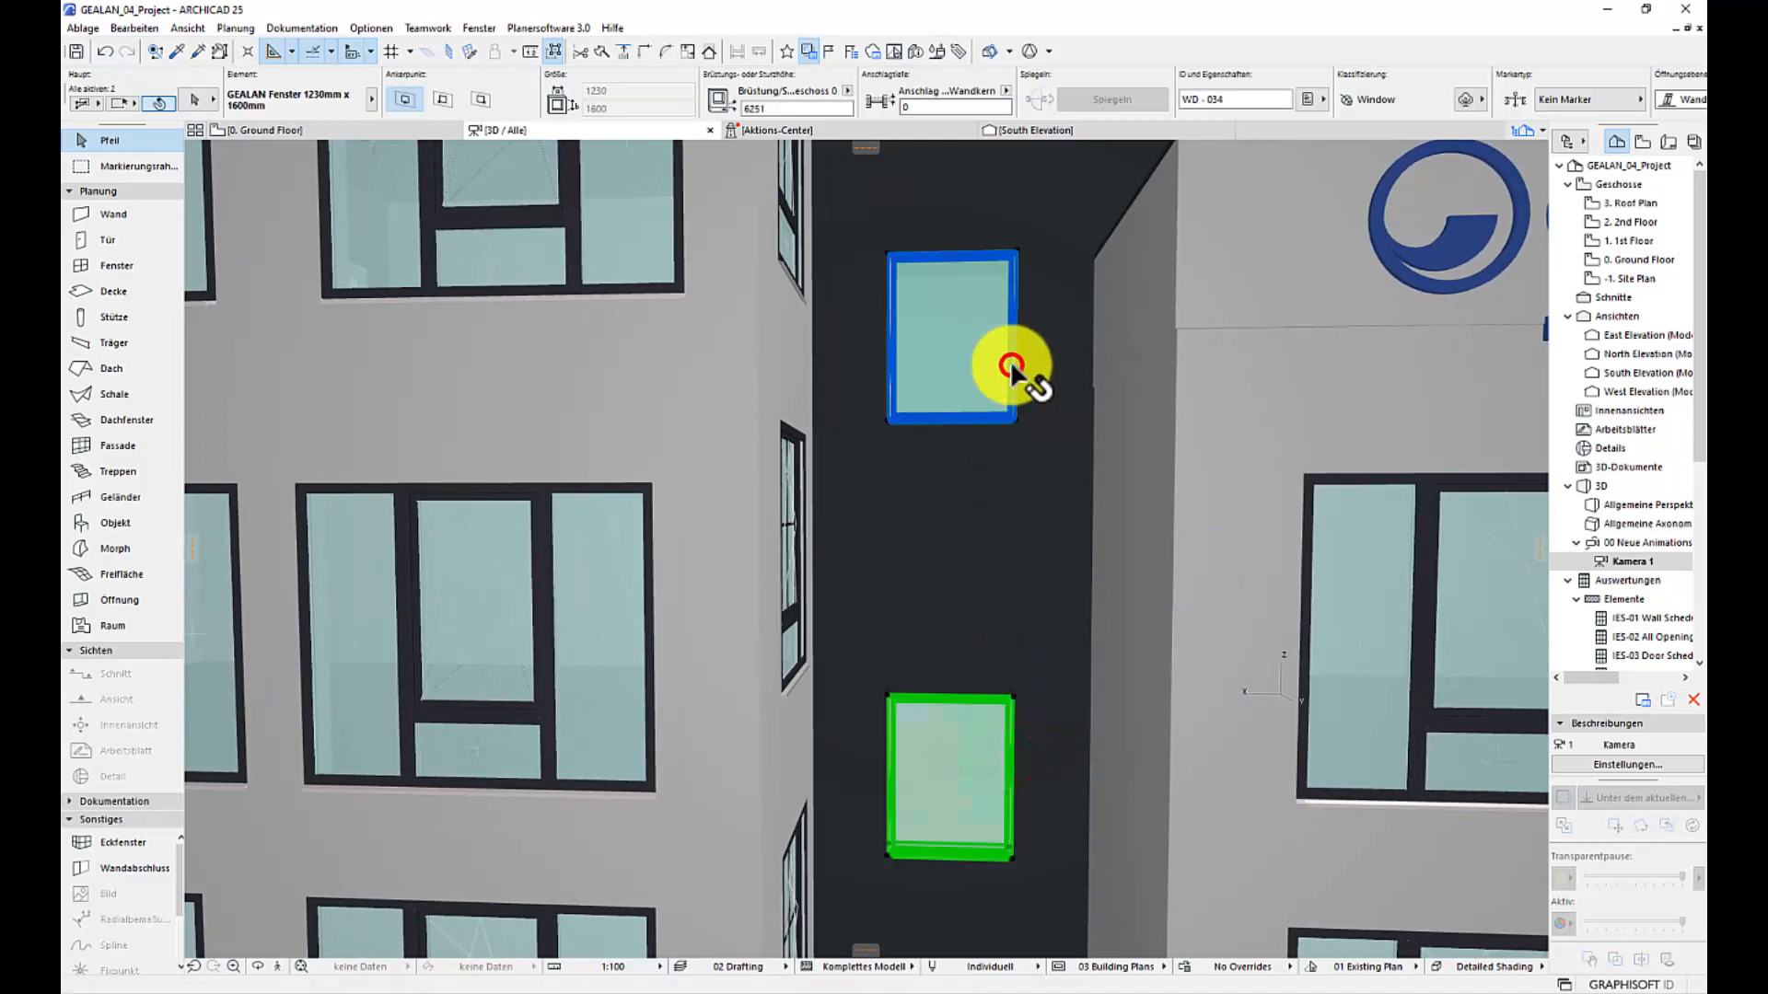
{"action": "left_click", "coordinate": [543, 27]}
{"action": "left_click", "coordinate": [549, 64]}
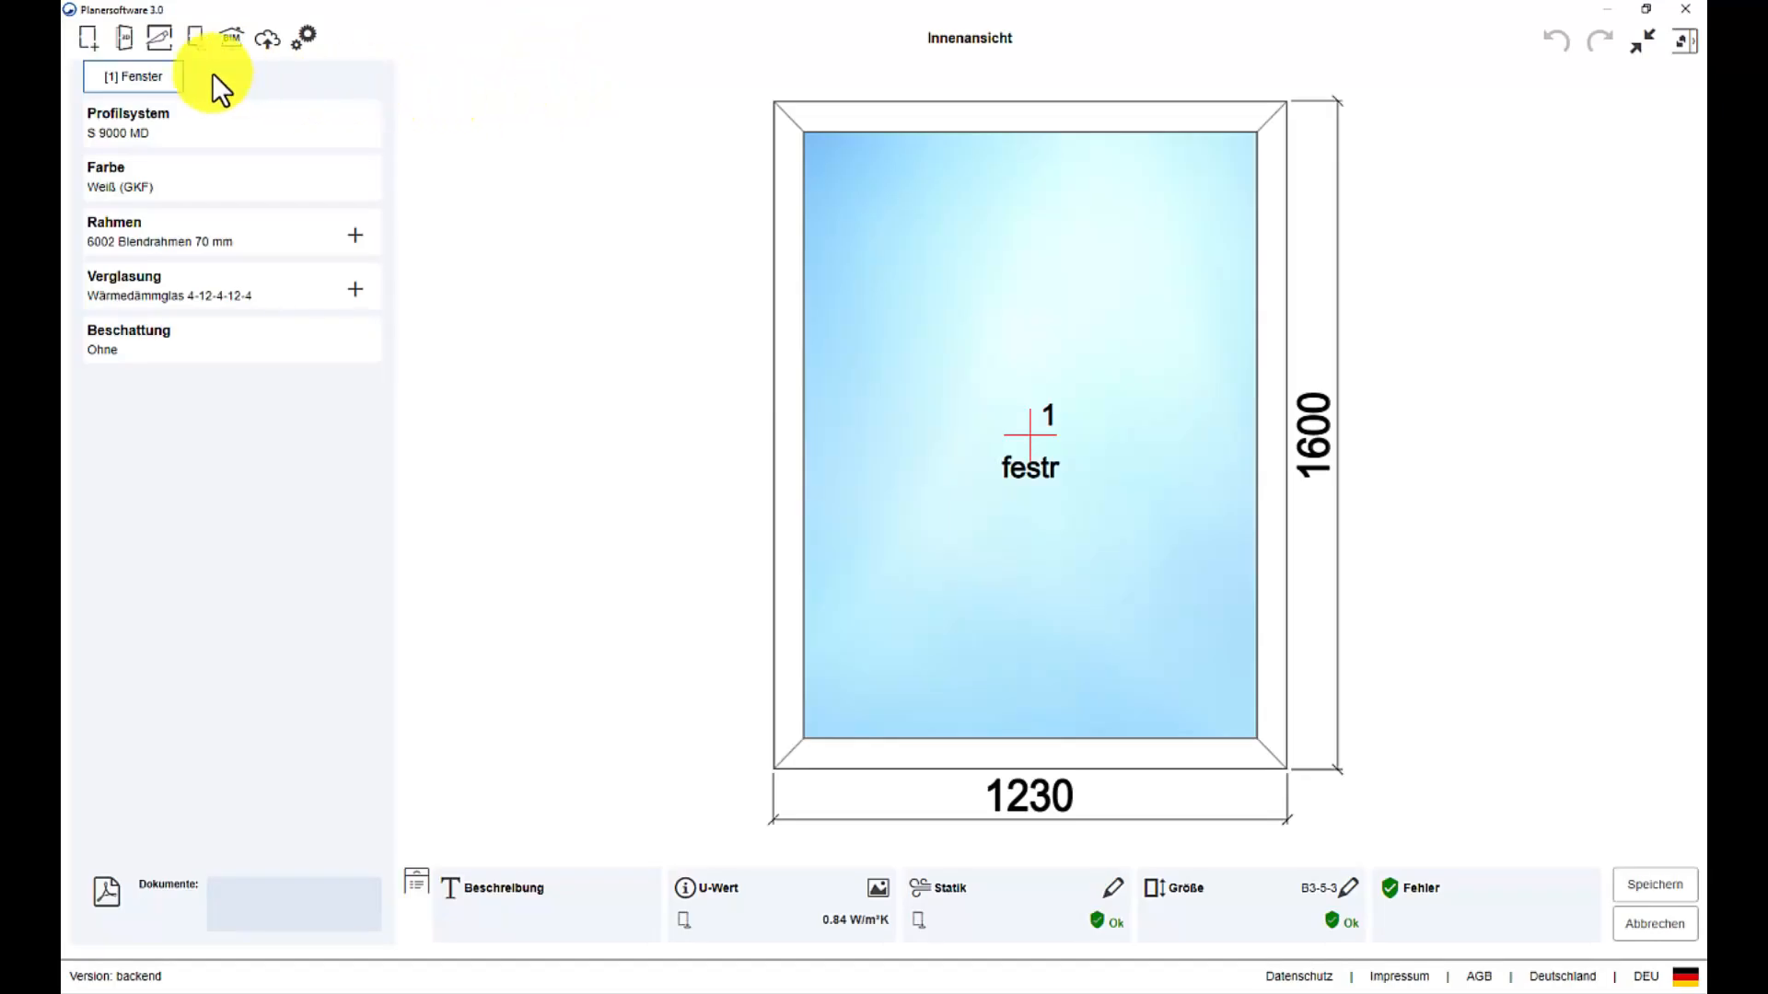
- Start a new free construction and draw a large rectangle as its outline
{"action": "left_click", "coordinate": [89, 41]}
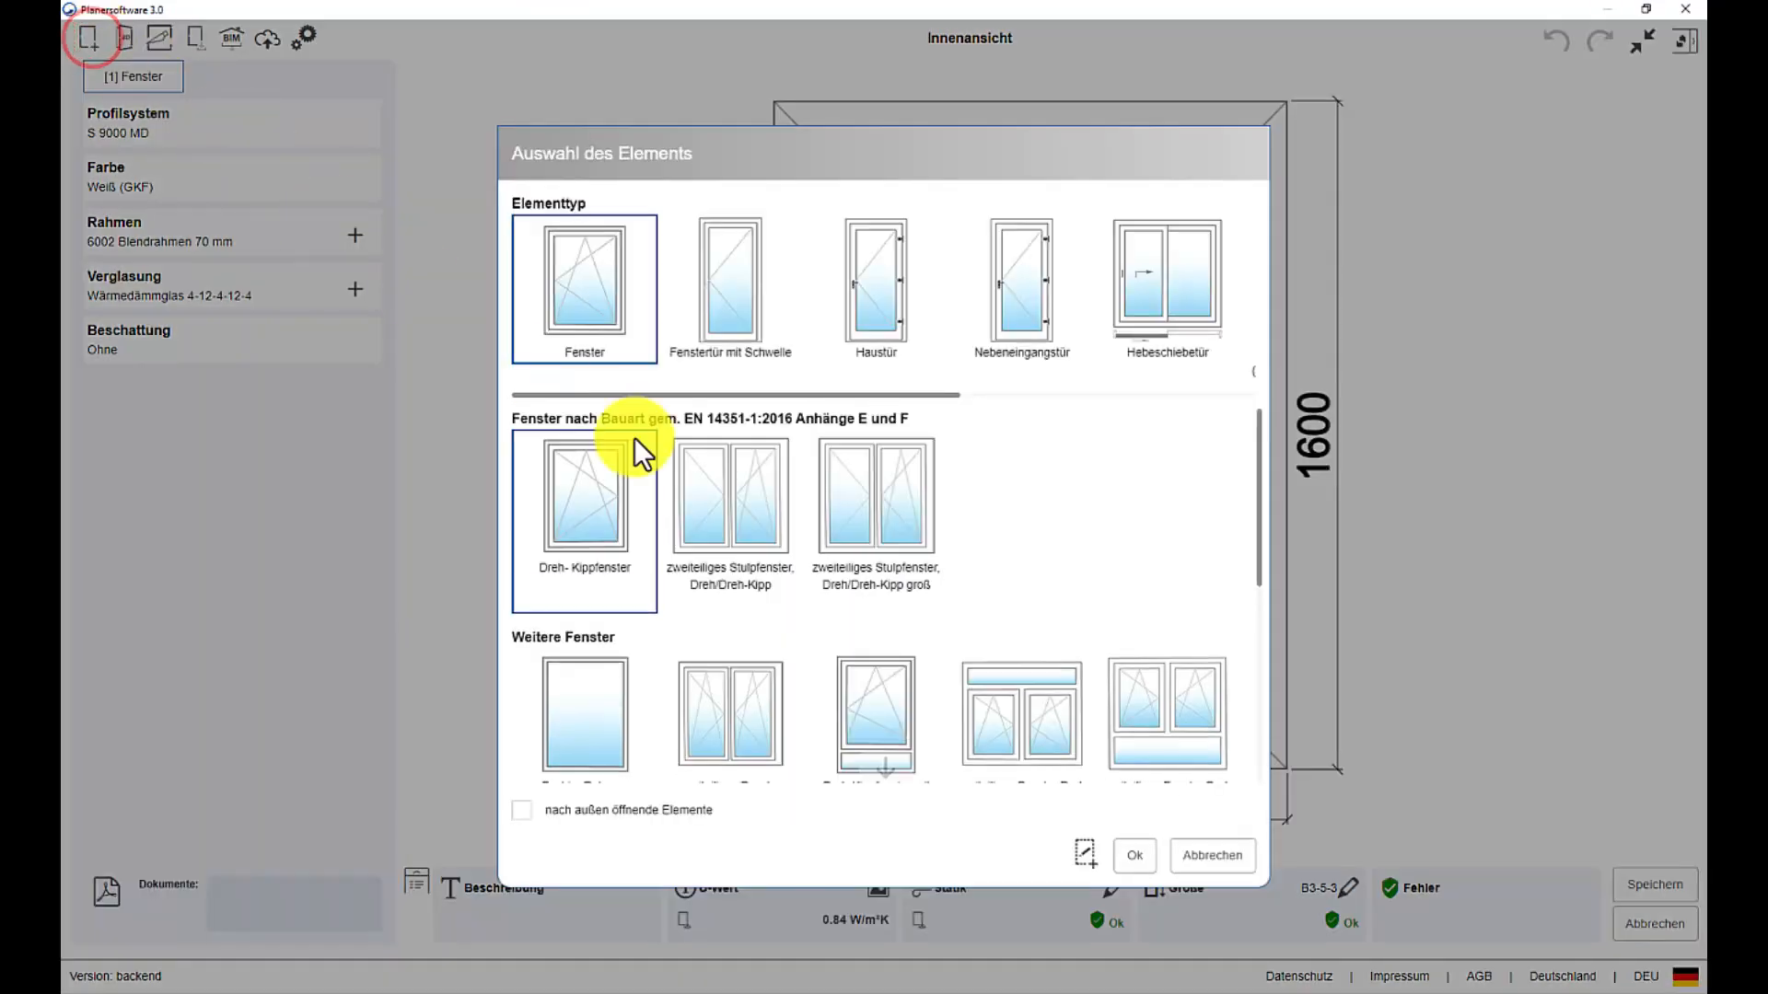
{"action": "left_click", "coordinate": [1086, 852]}
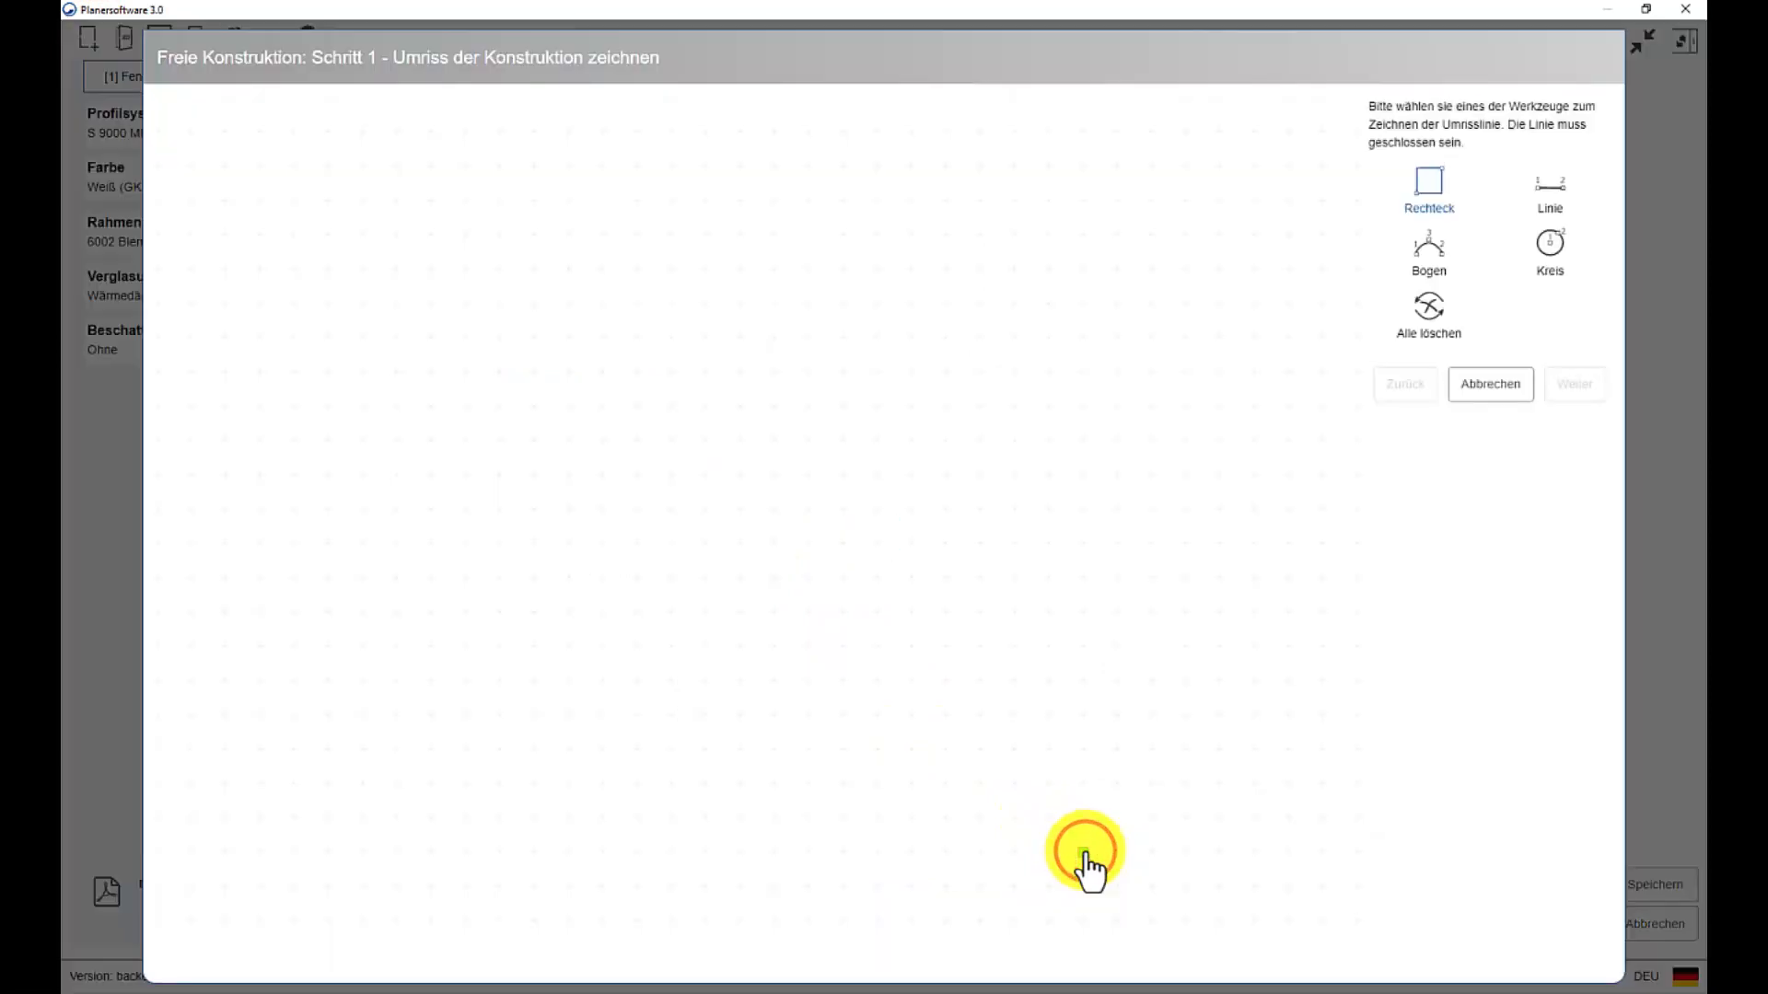
{"action": "left_click", "coordinate": [364, 162]}
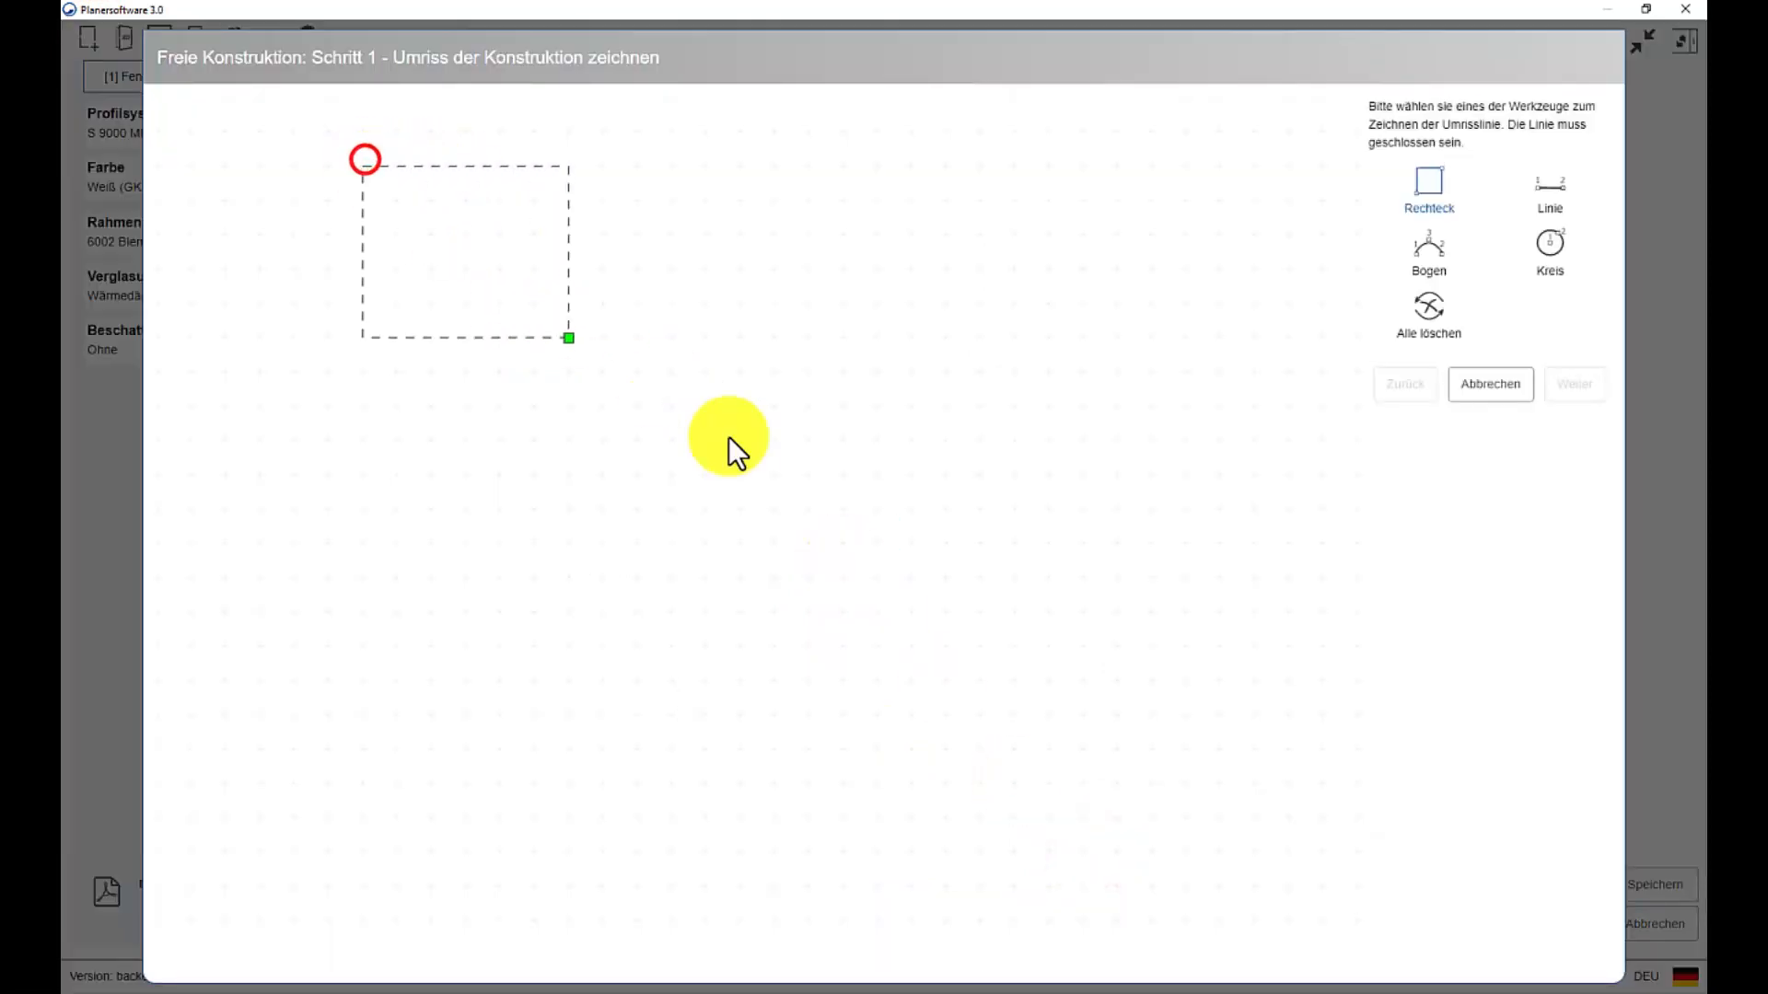
{"action": "left_click", "coordinate": [1070, 814]}
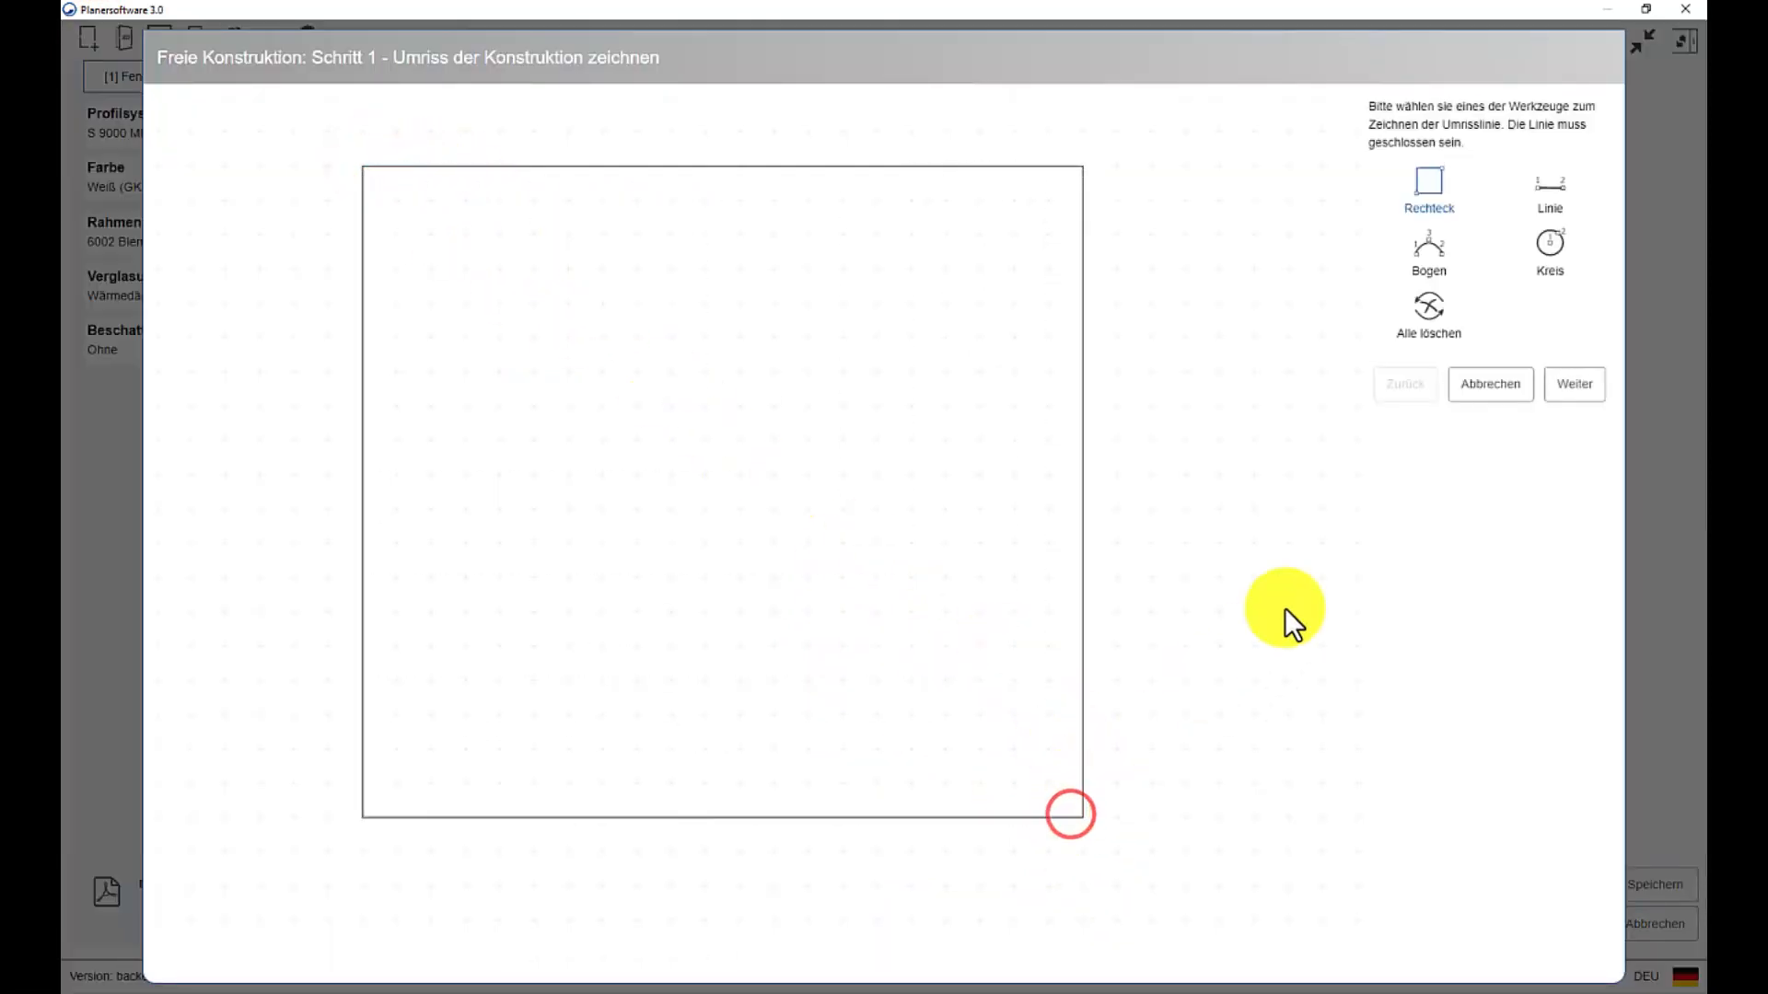
{"action": "left_click", "coordinate": [1569, 391]}
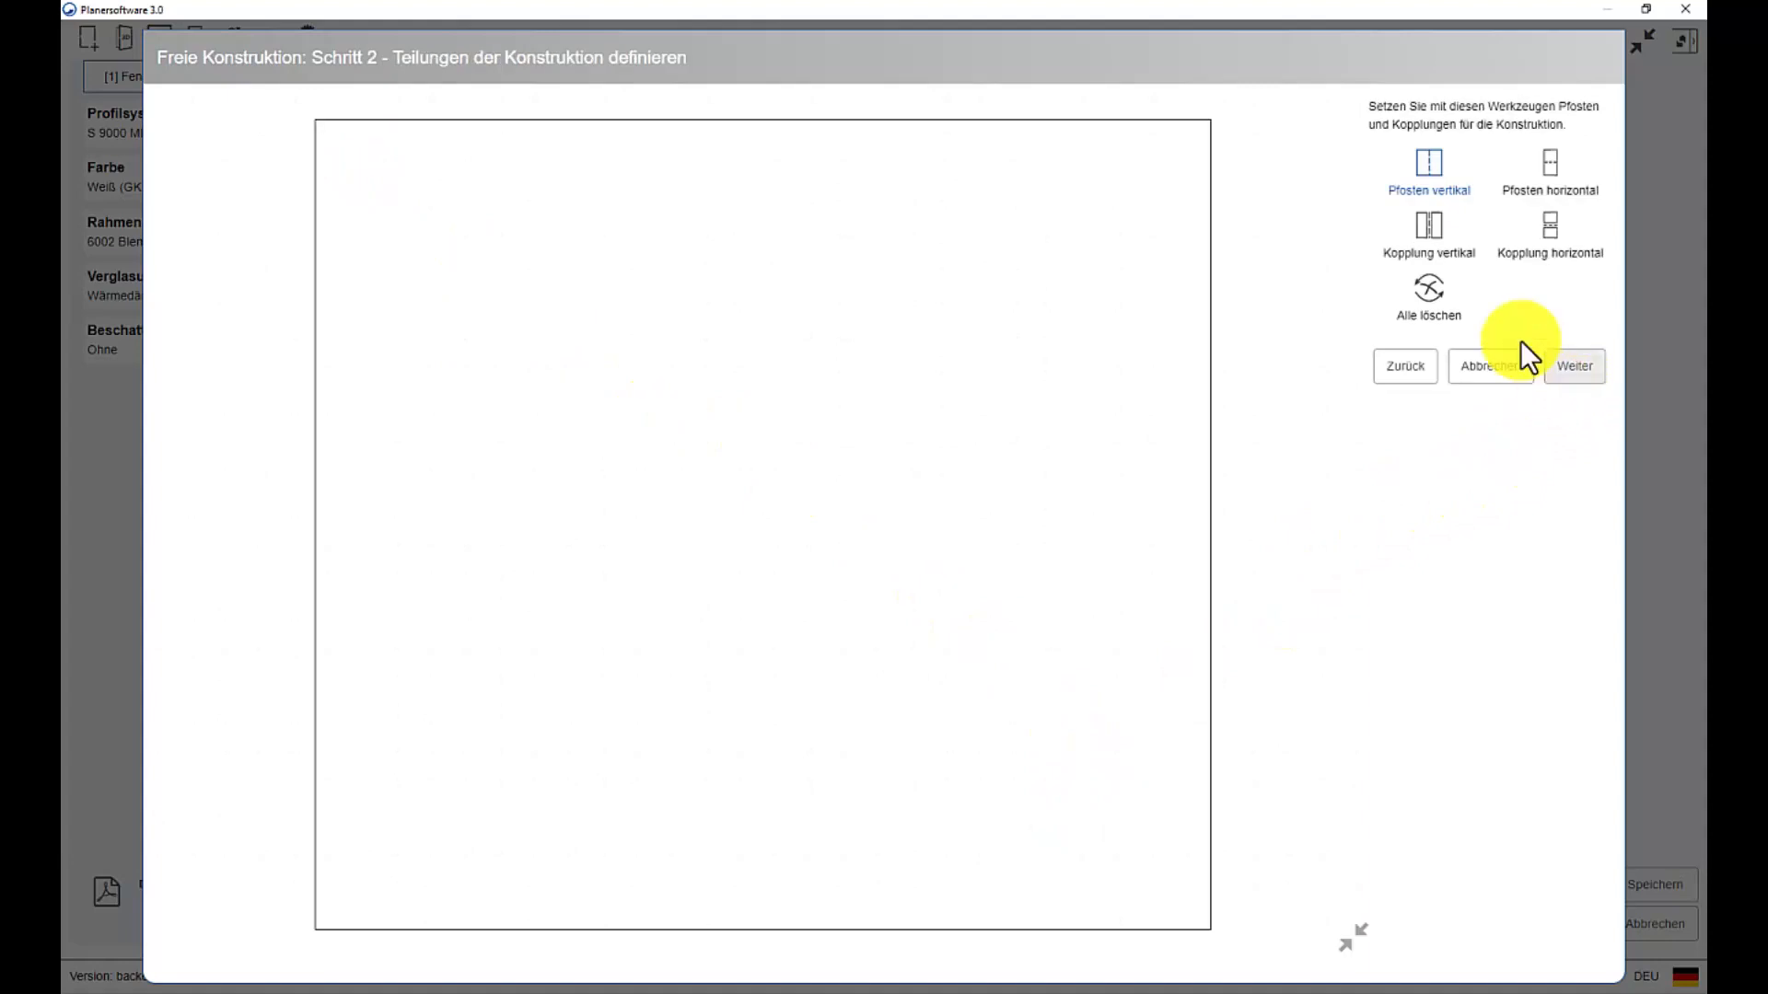
- Divide the outline into three side-by-side elements with two vertical couplings
{"action": "left_click", "coordinate": [1429, 227]}
{"action": "left_click", "coordinate": [911, 355]}
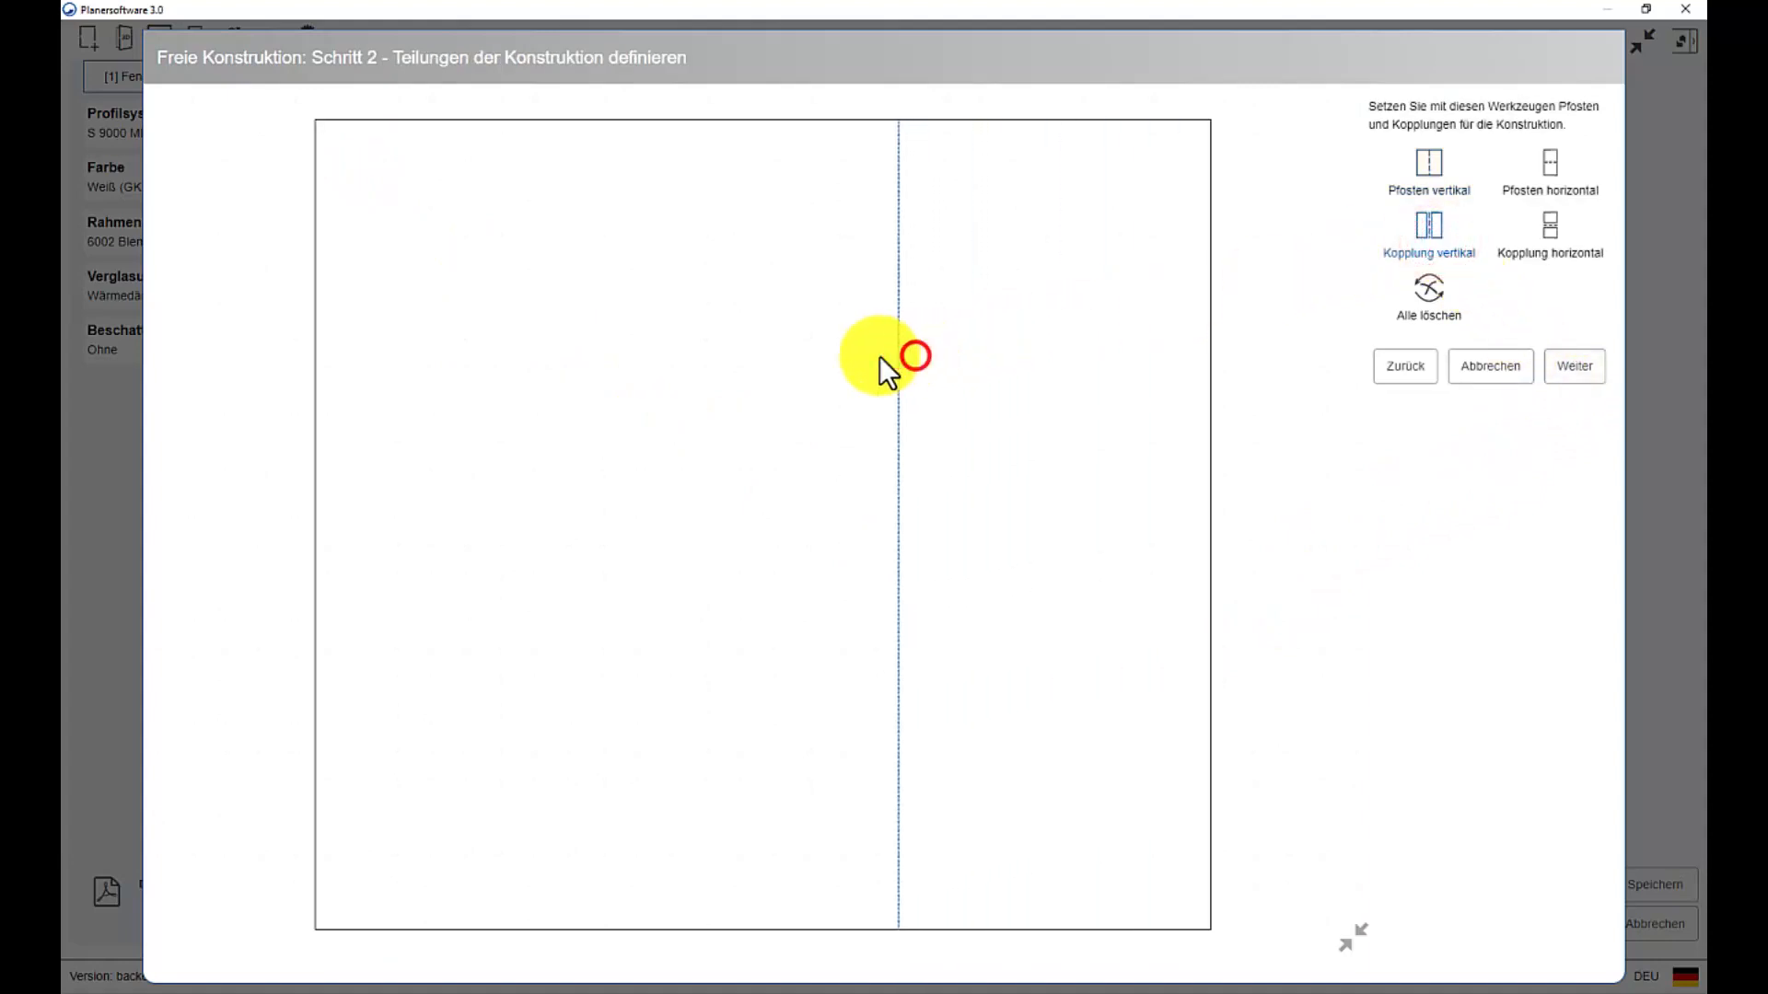
{"action": "left_click", "coordinate": [583, 385]}
- Add an upper and a lower horizontal post, aligned across, to each of the three coupled elements and accept the divisions
{"action": "left_click", "coordinate": [1550, 163]}
{"action": "left_click", "coordinate": [1154, 310]}
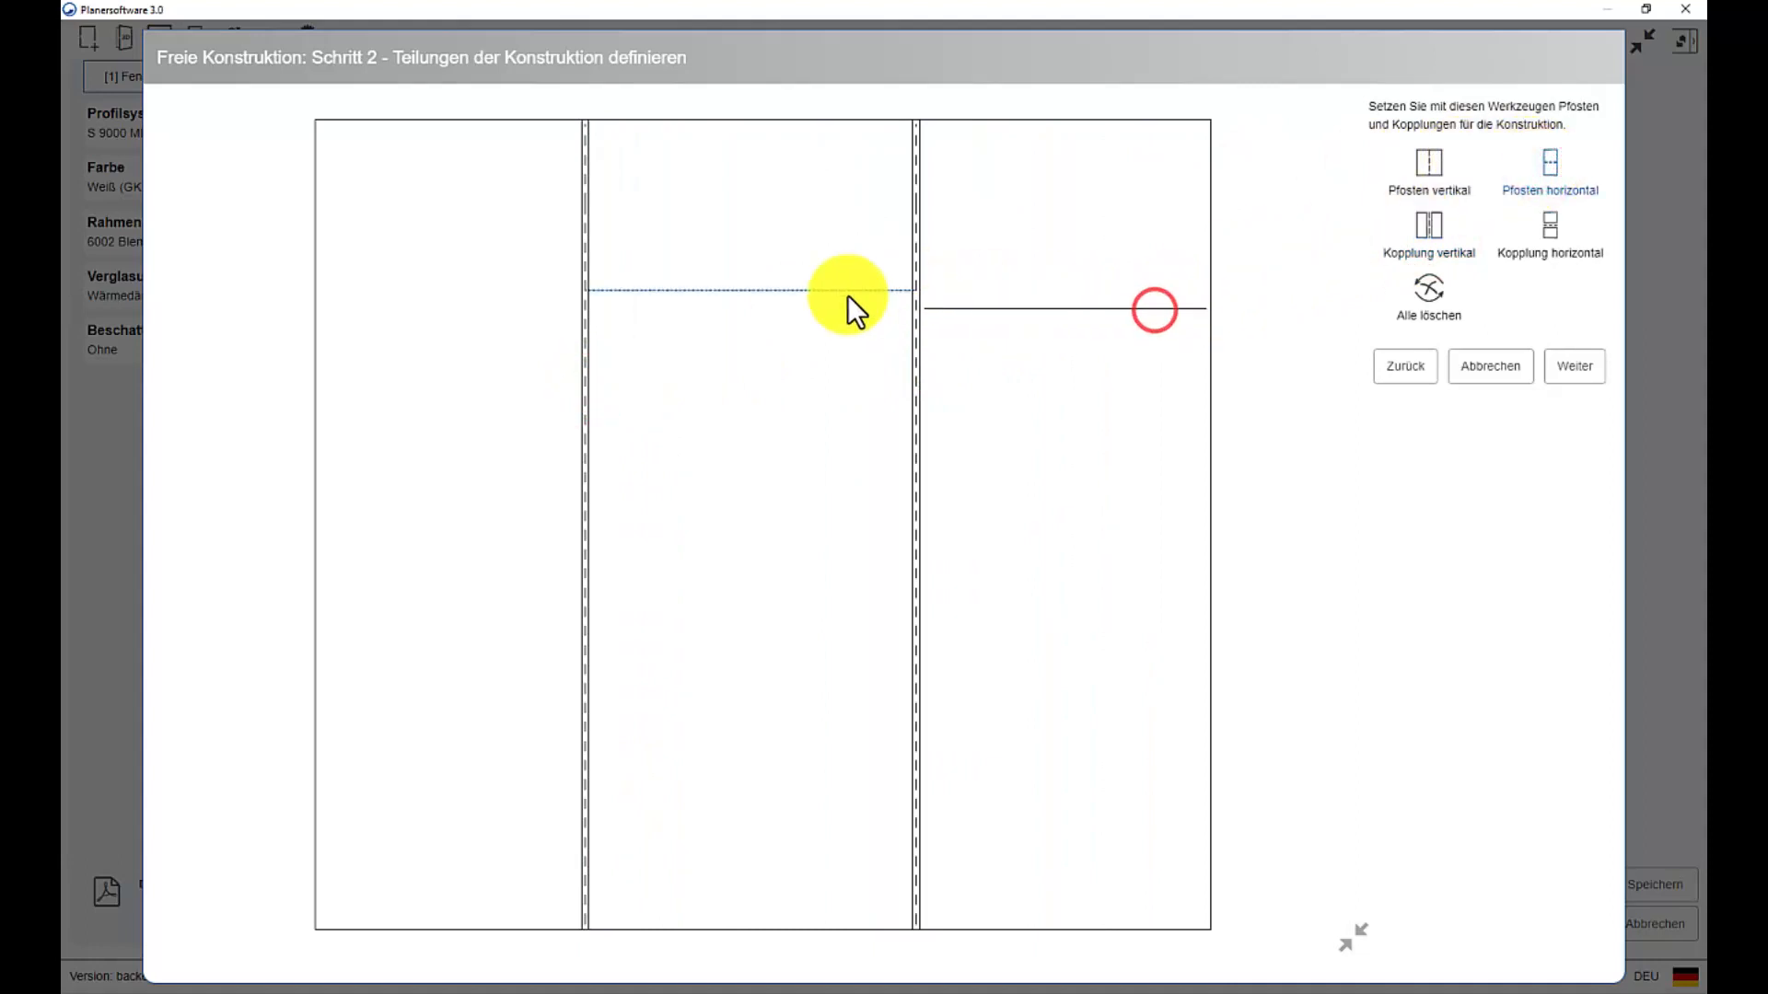
{"action": "left_click", "coordinate": [820, 311]}
{"action": "left_click", "coordinate": [545, 316]}
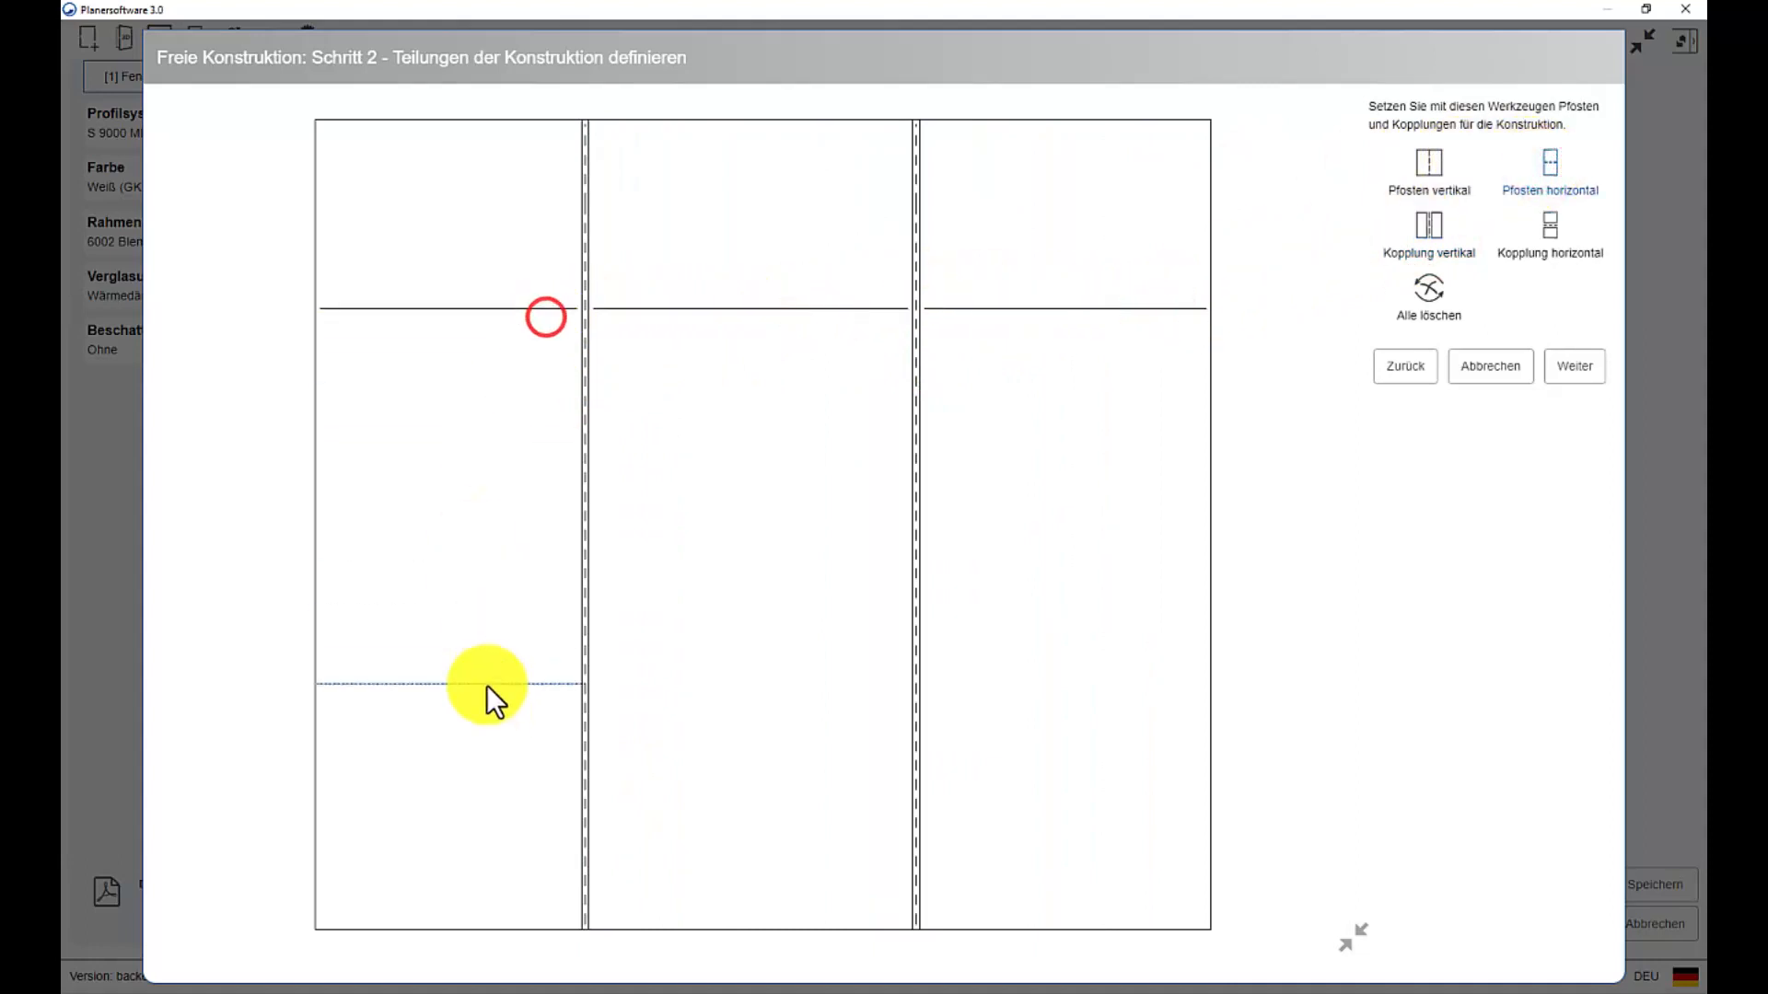
{"action": "left_click", "coordinate": [486, 685]}
{"action": "left_click", "coordinate": [663, 699]}
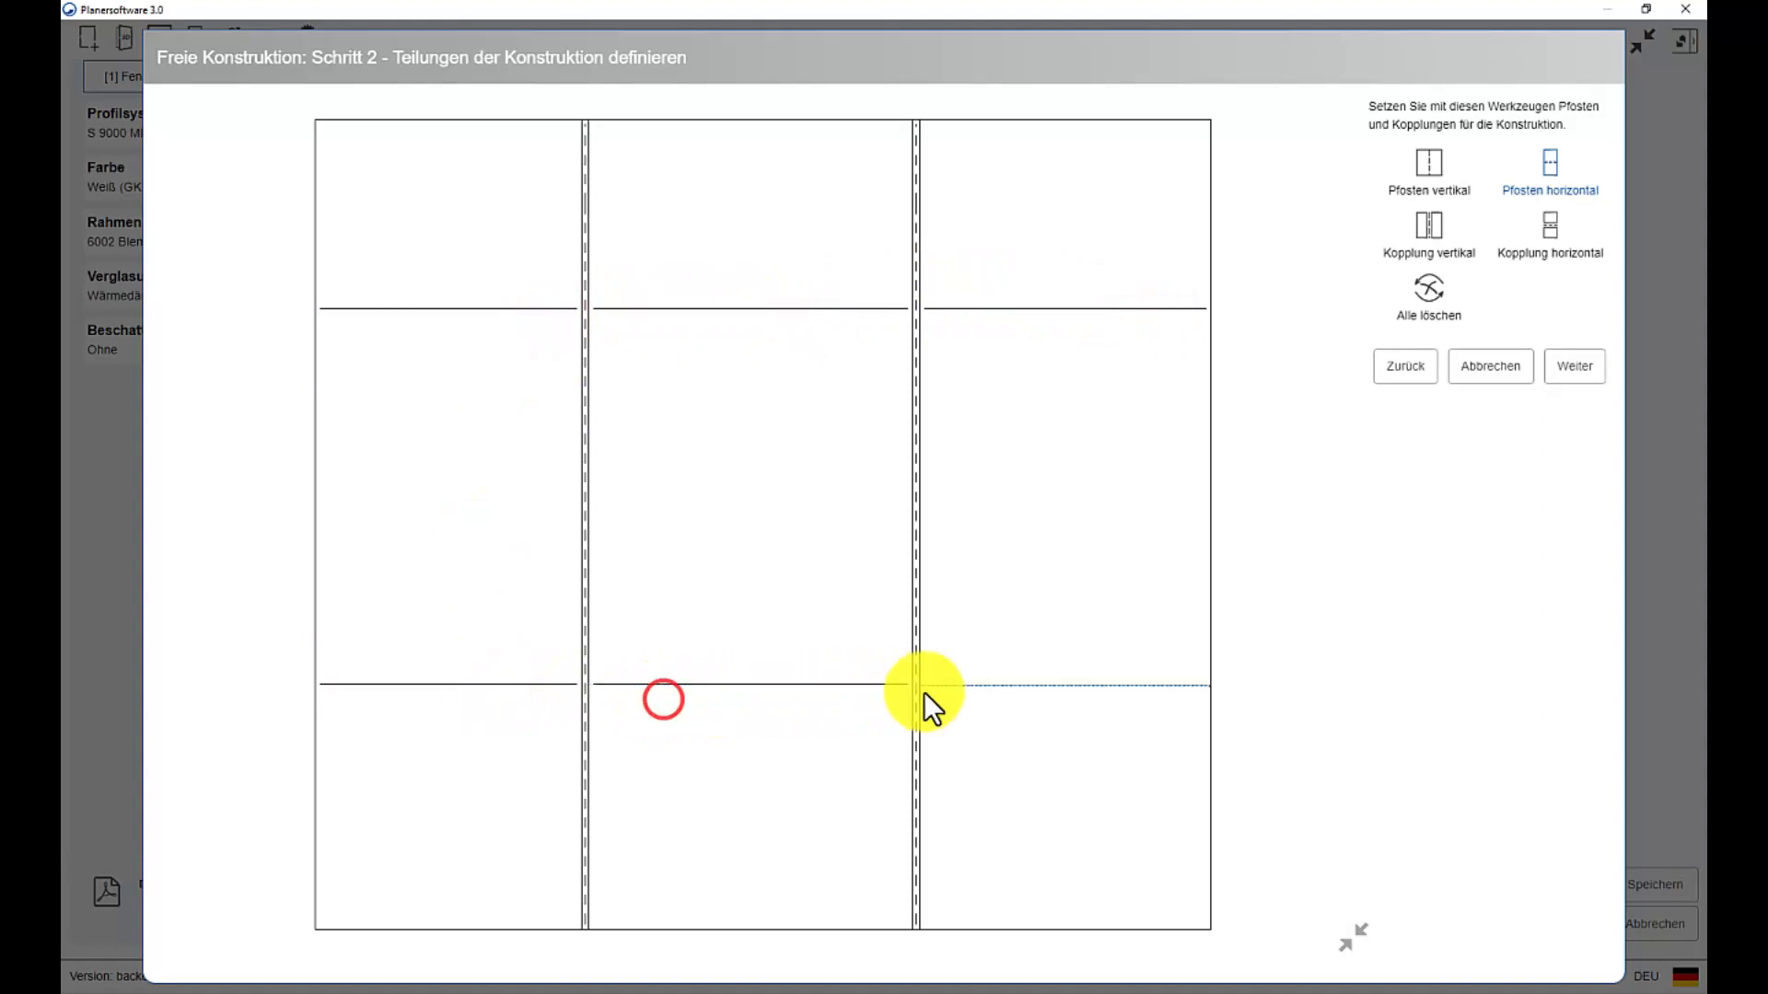
{"action": "left_click", "coordinate": [963, 687]}
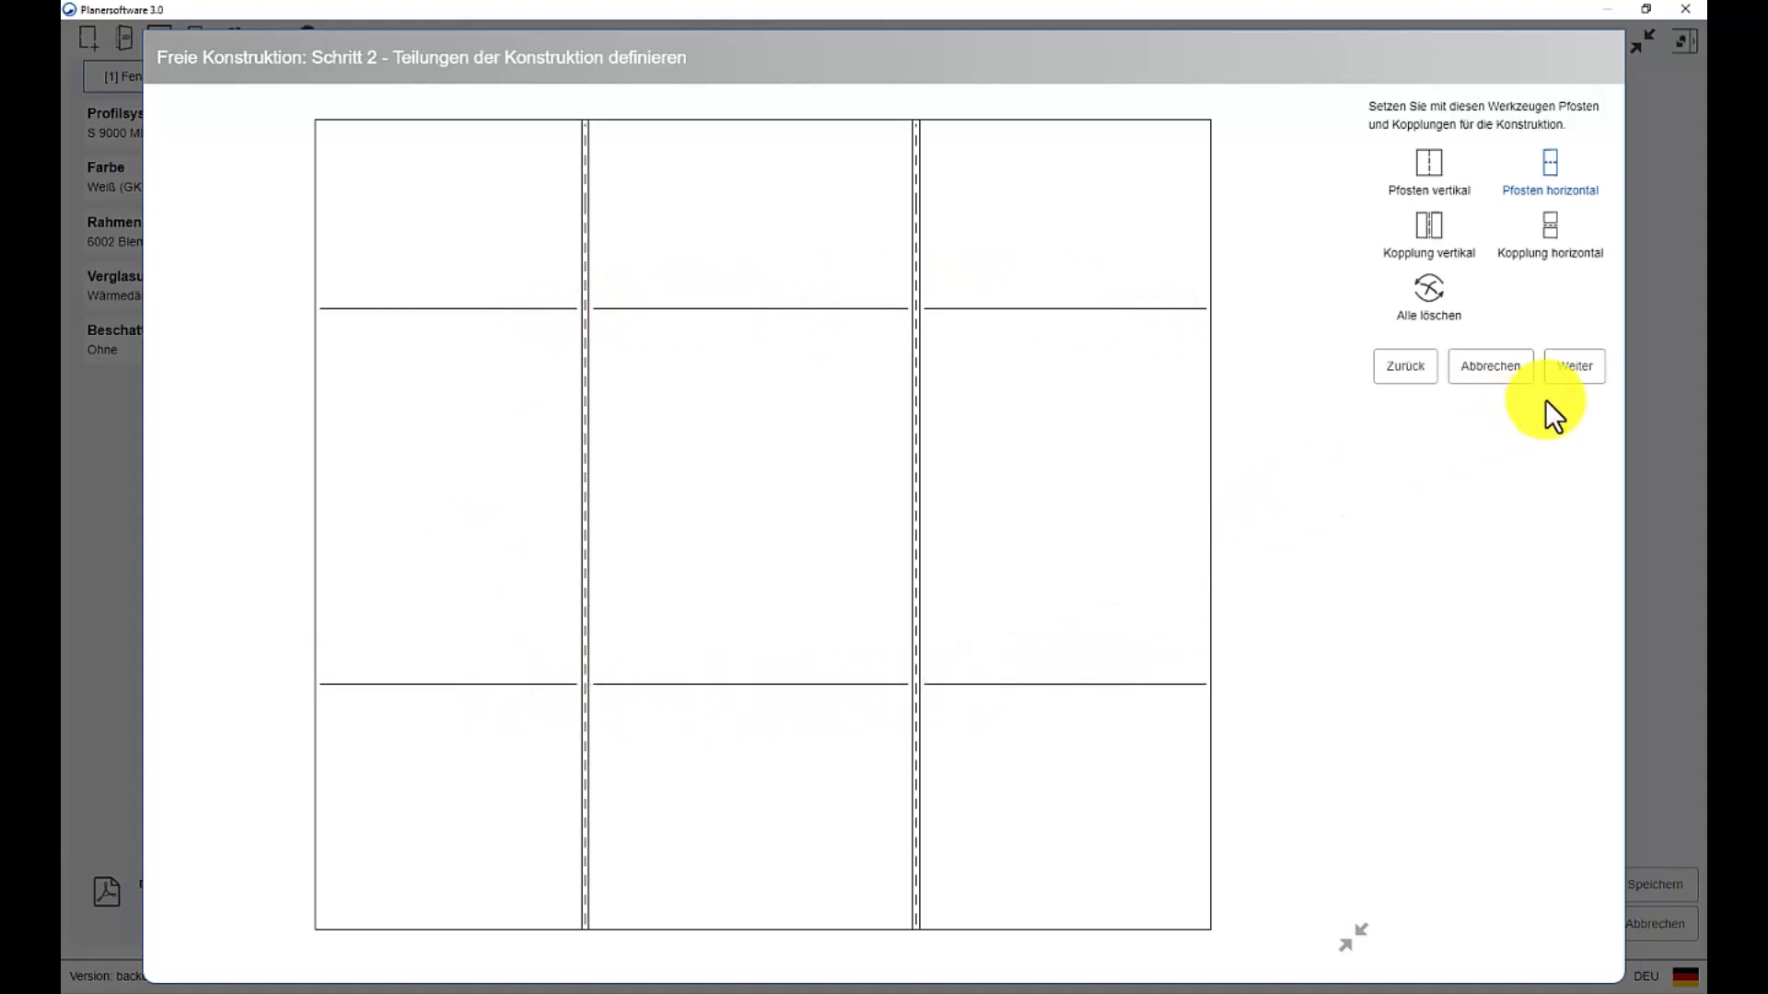
{"action": "left_click", "coordinate": [1576, 369]}
- Define the element type of all three coupled elements as Fenster
{"action": "left_click", "coordinate": [1123, 372]}
{"action": "left_click", "coordinate": [733, 594]}
{"action": "left_click", "coordinate": [747, 475]}
{"action": "left_click", "coordinate": [549, 455]}
{"action": "left_click", "coordinate": [707, 516]}
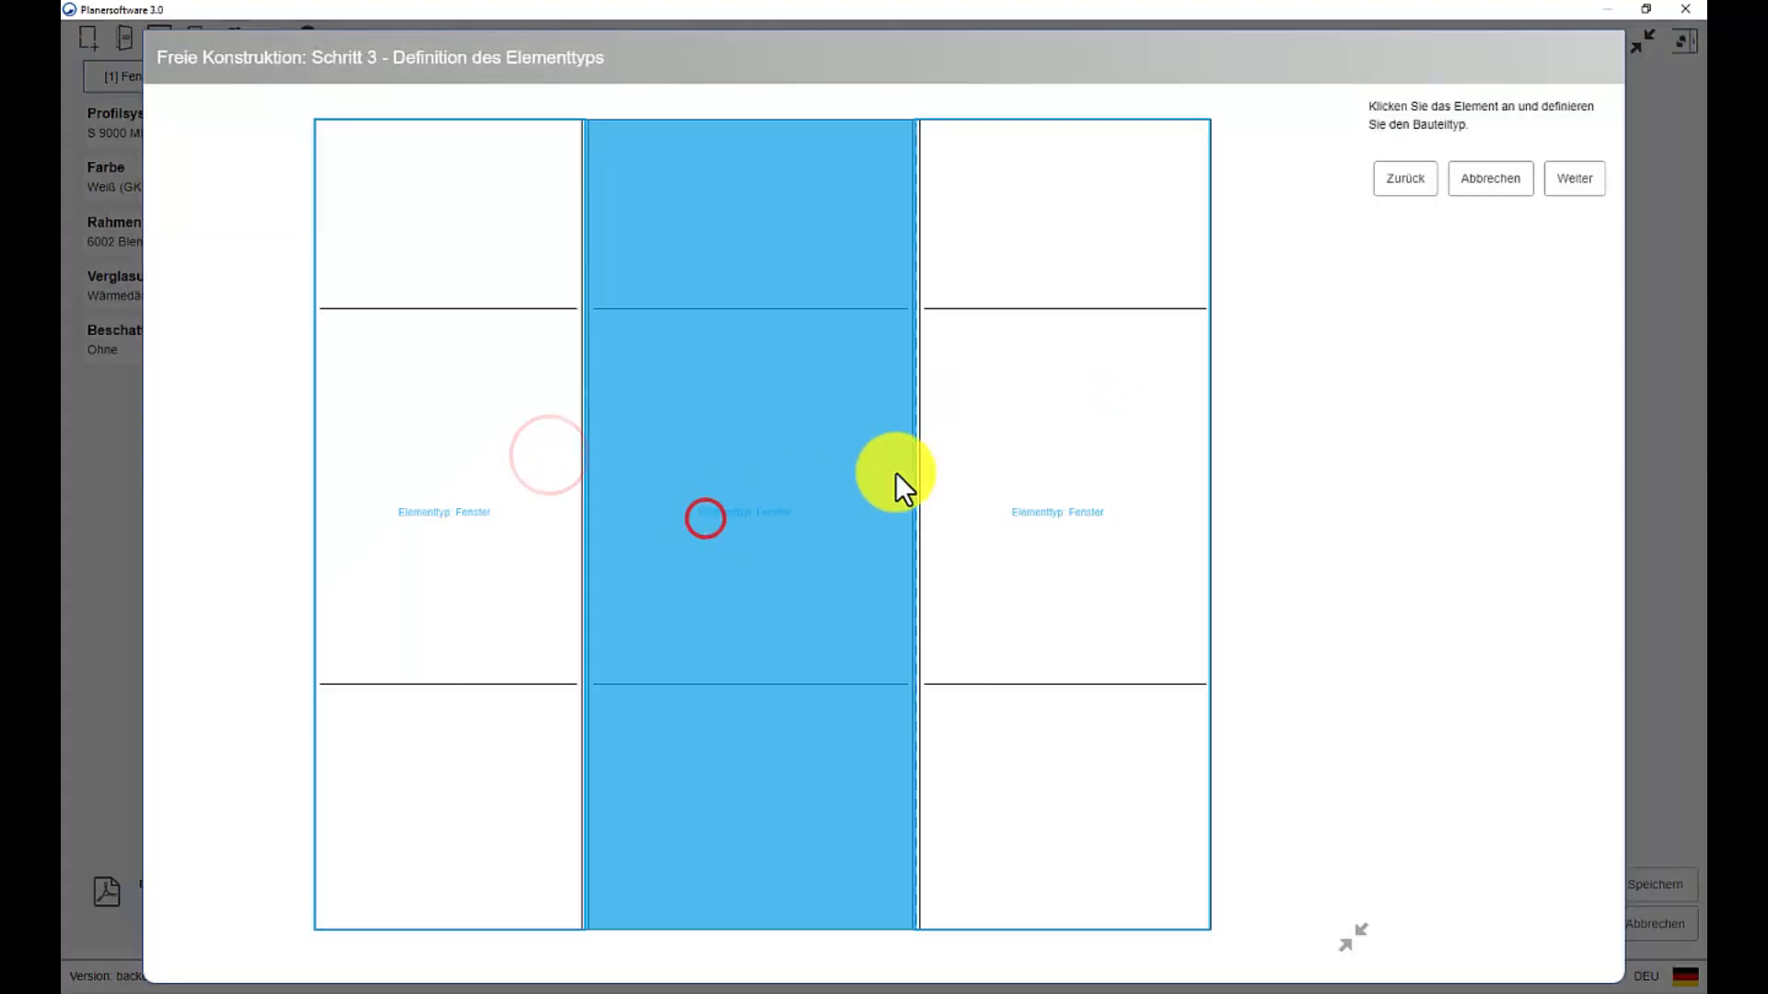
{"action": "left_click", "coordinate": [1570, 184]}
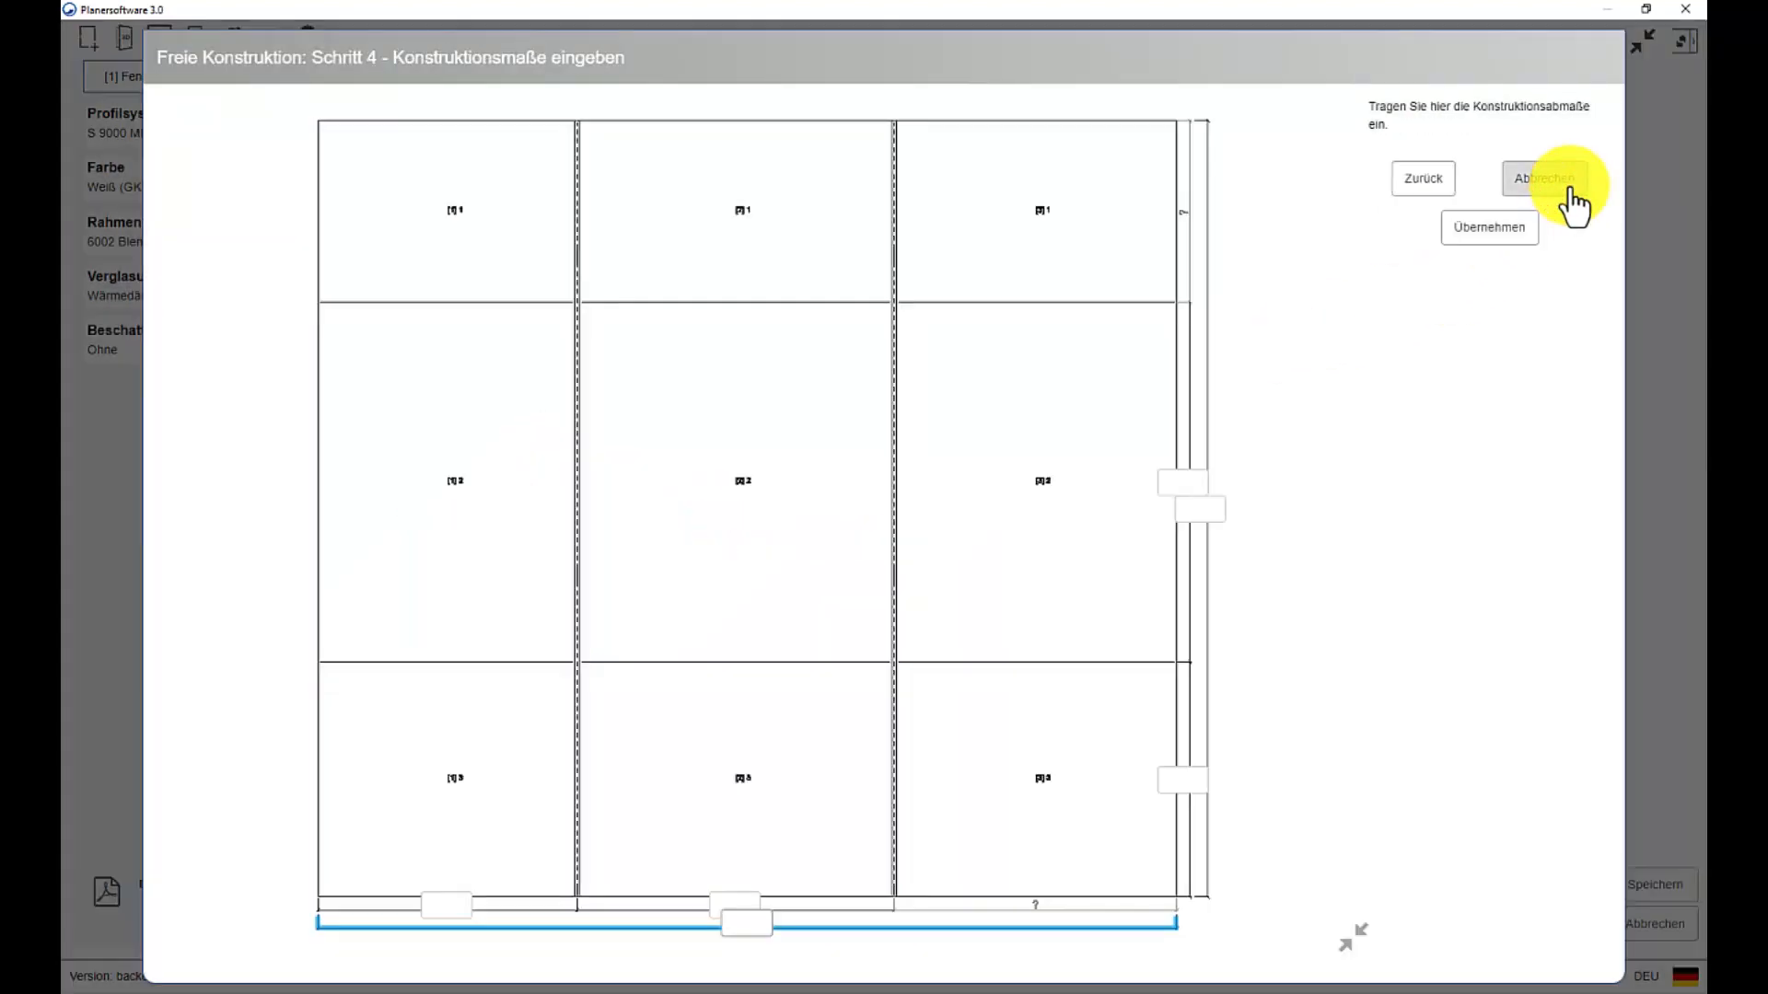
- Set the overall size to 2400 by 2400 mm with 800 mm field widths and heights, and apply the dimensions
{"action": "key", "text": "Tab"}
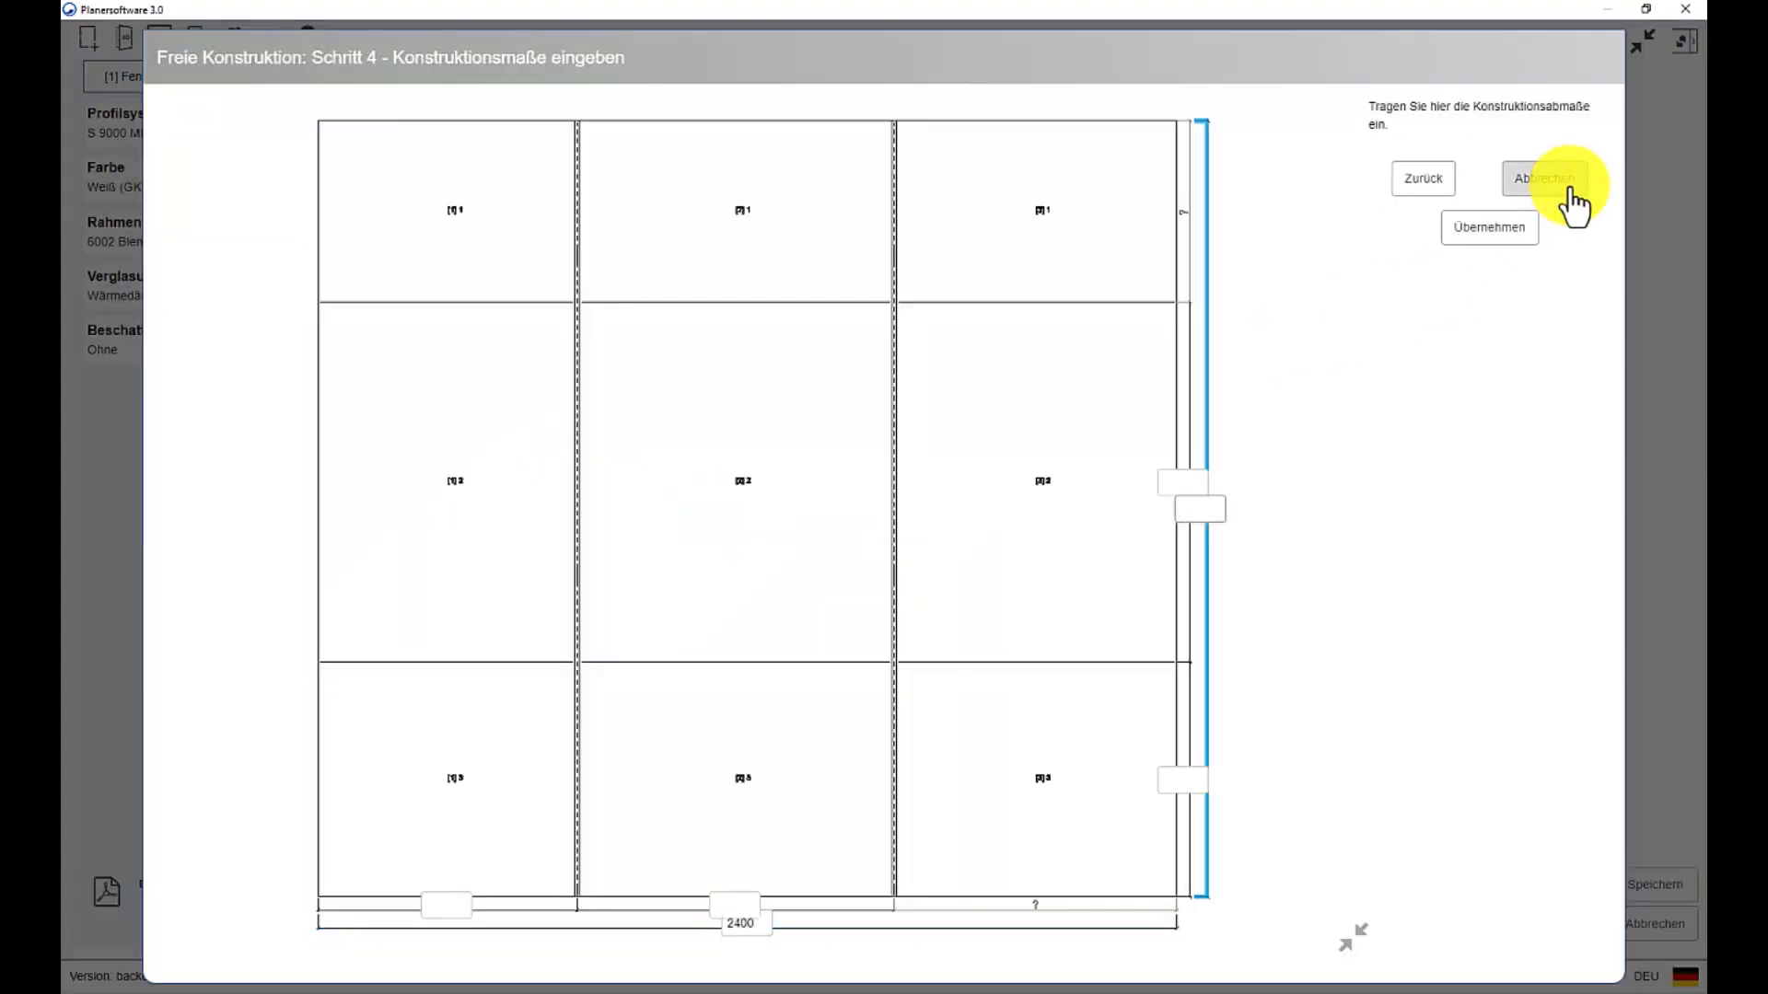
{"action": "key", "text": "Tab"}
{"action": "type", "text": "800"}
{"action": "key", "text": "Tab"}
{"action": "key", "text": "Tab"}
{"action": "type", "text": "800"}
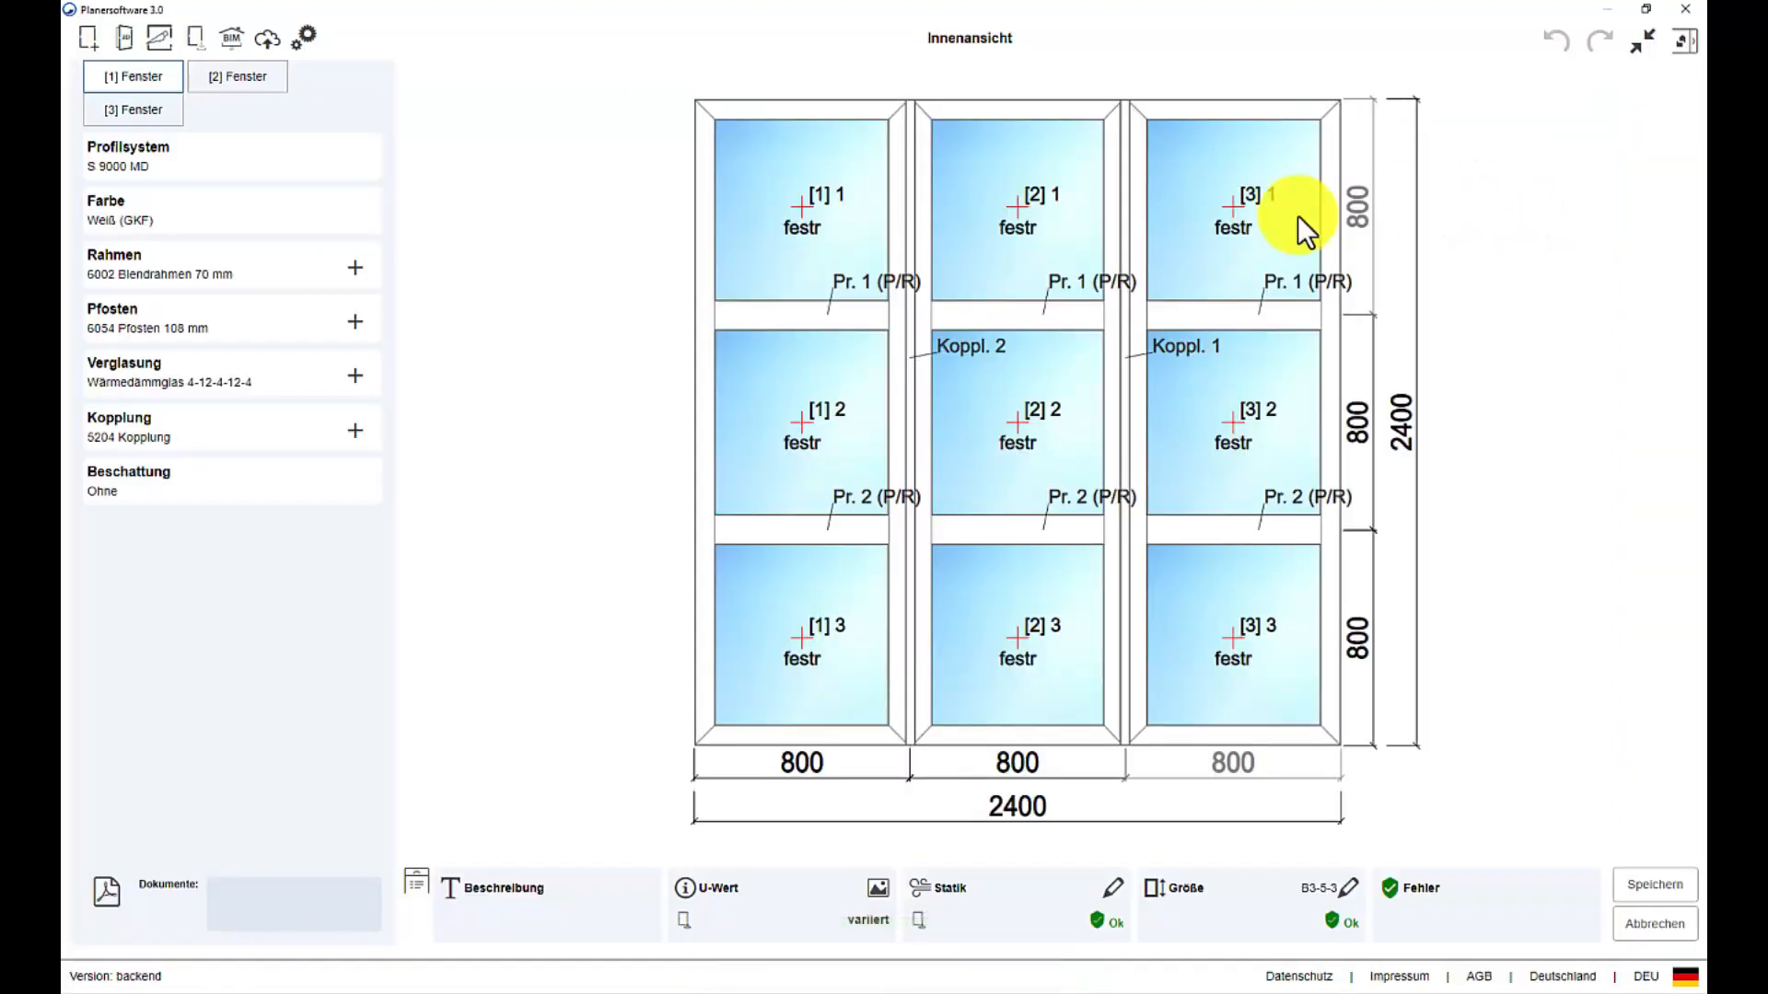
- Colour the whole window construction GEALAN-acrylcolor RAL 7016 Anthrazitgrau outside and Deko RAL 7016 - Anthrazitgrau glatt inside
{"action": "left_click", "coordinate": [363, 225]}
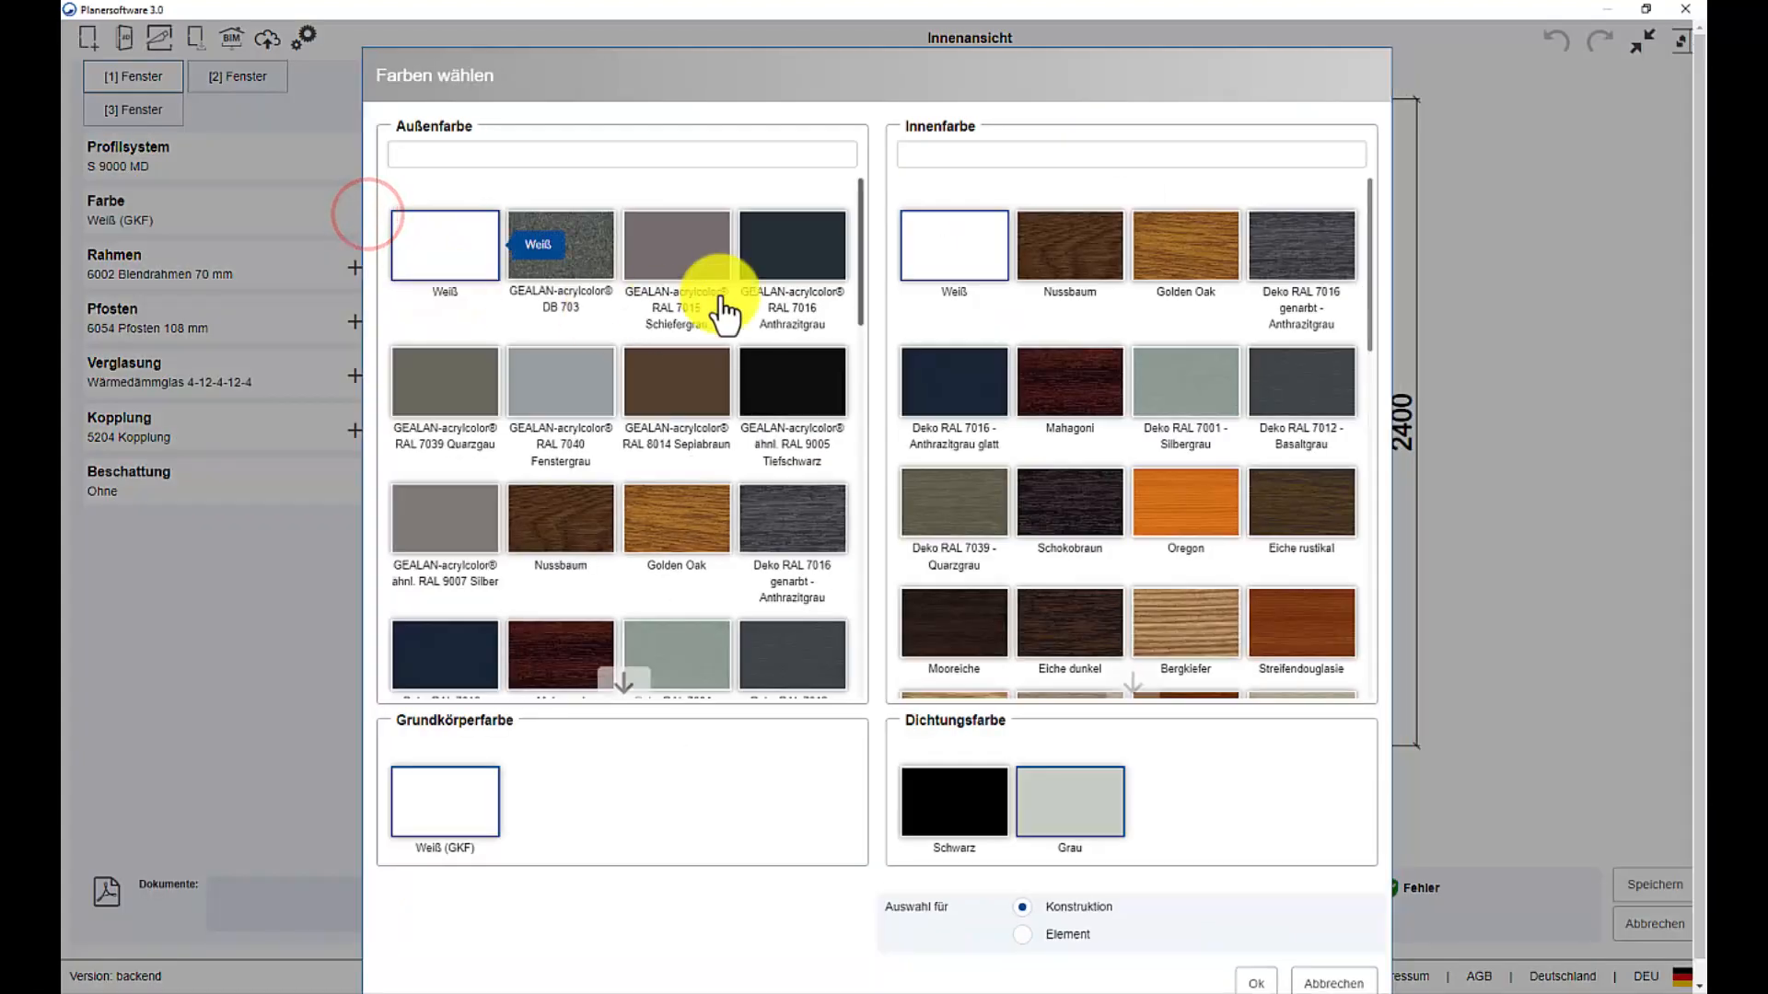
{"action": "left_click", "coordinate": [798, 259]}
{"action": "scroll", "coordinate": [974, 405], "scroll_direction": "down", "scroll_amount": 1}
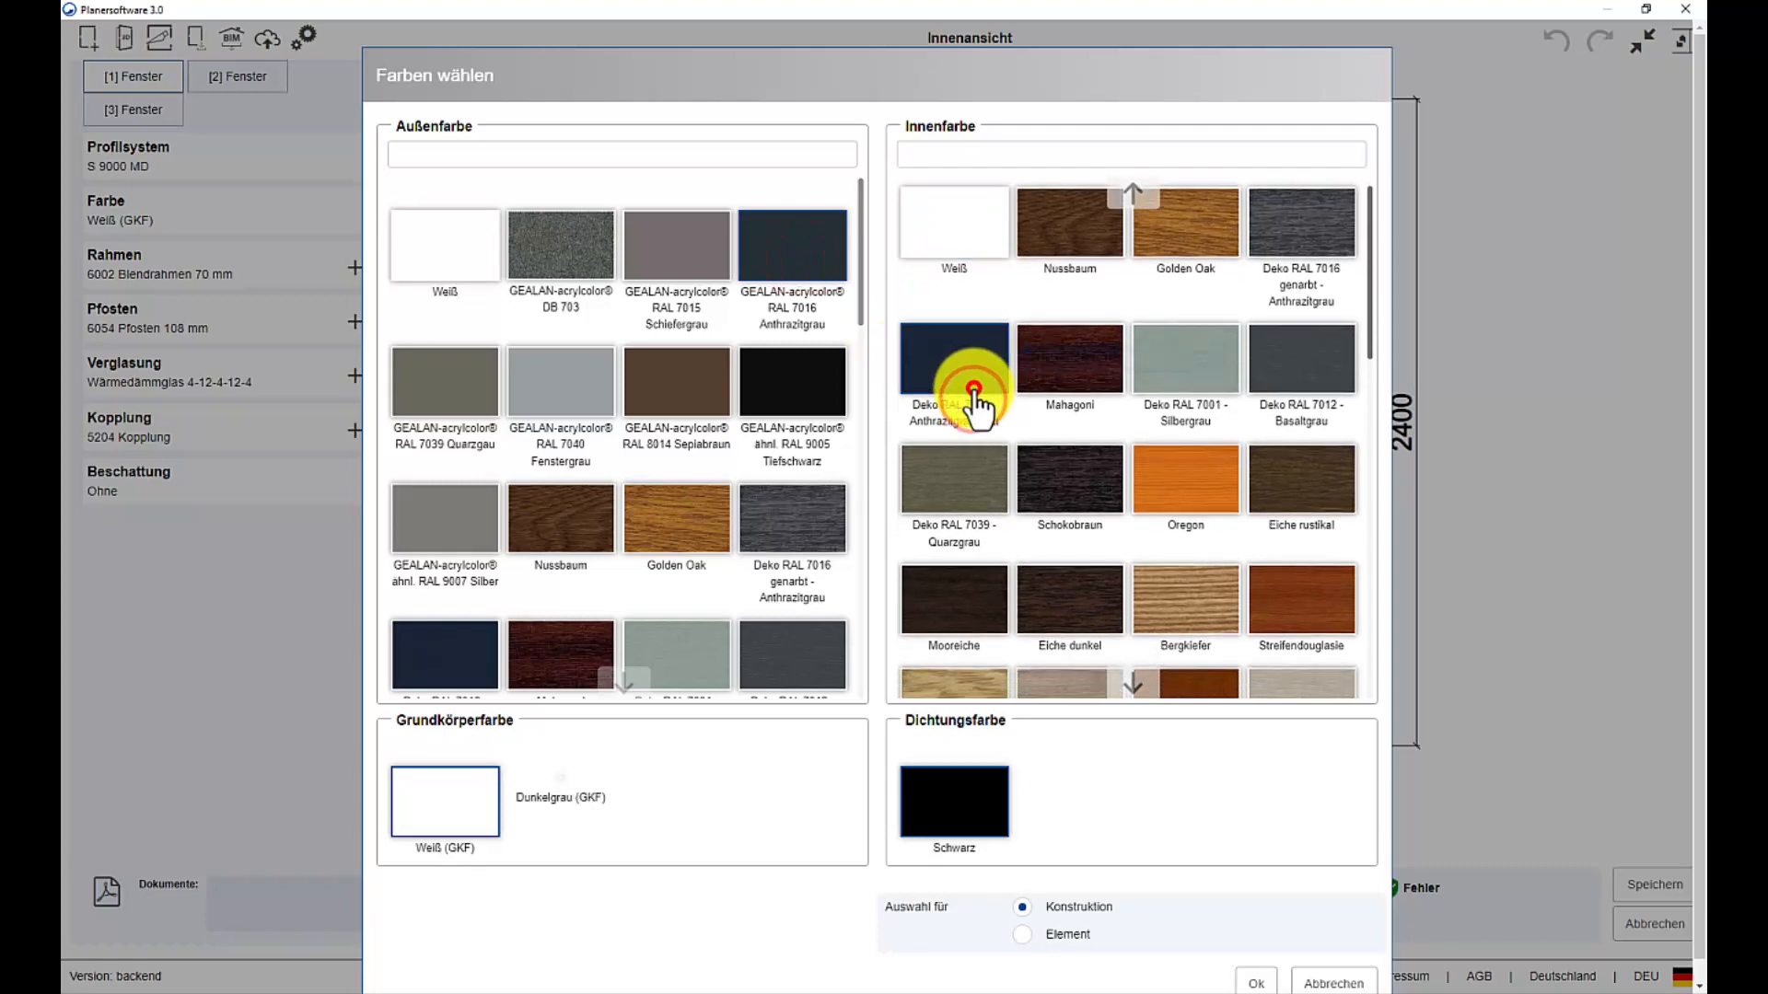
{"action": "left_click", "coordinate": [974, 400]}
{"action": "left_click", "coordinate": [1254, 978]}
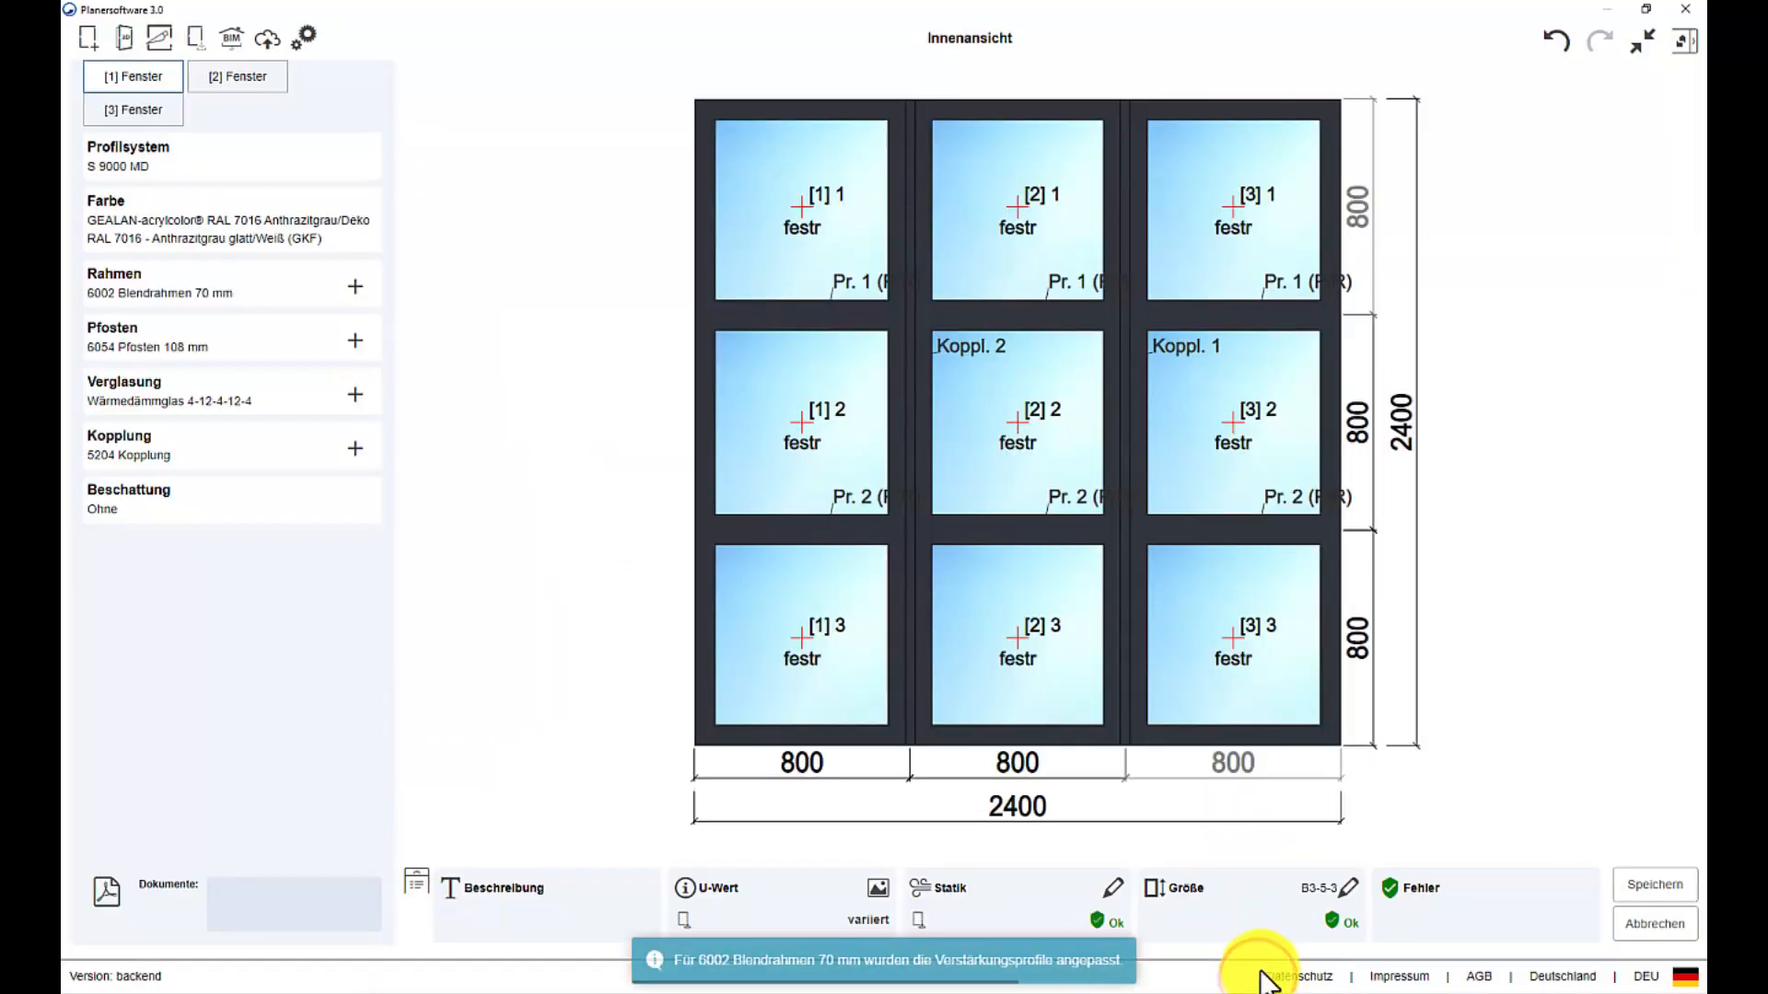
- Set the opening type of the centre field, [2] 2, to Dreh-Kipp links
{"action": "mouse_move", "coordinate": [1250, 897]}
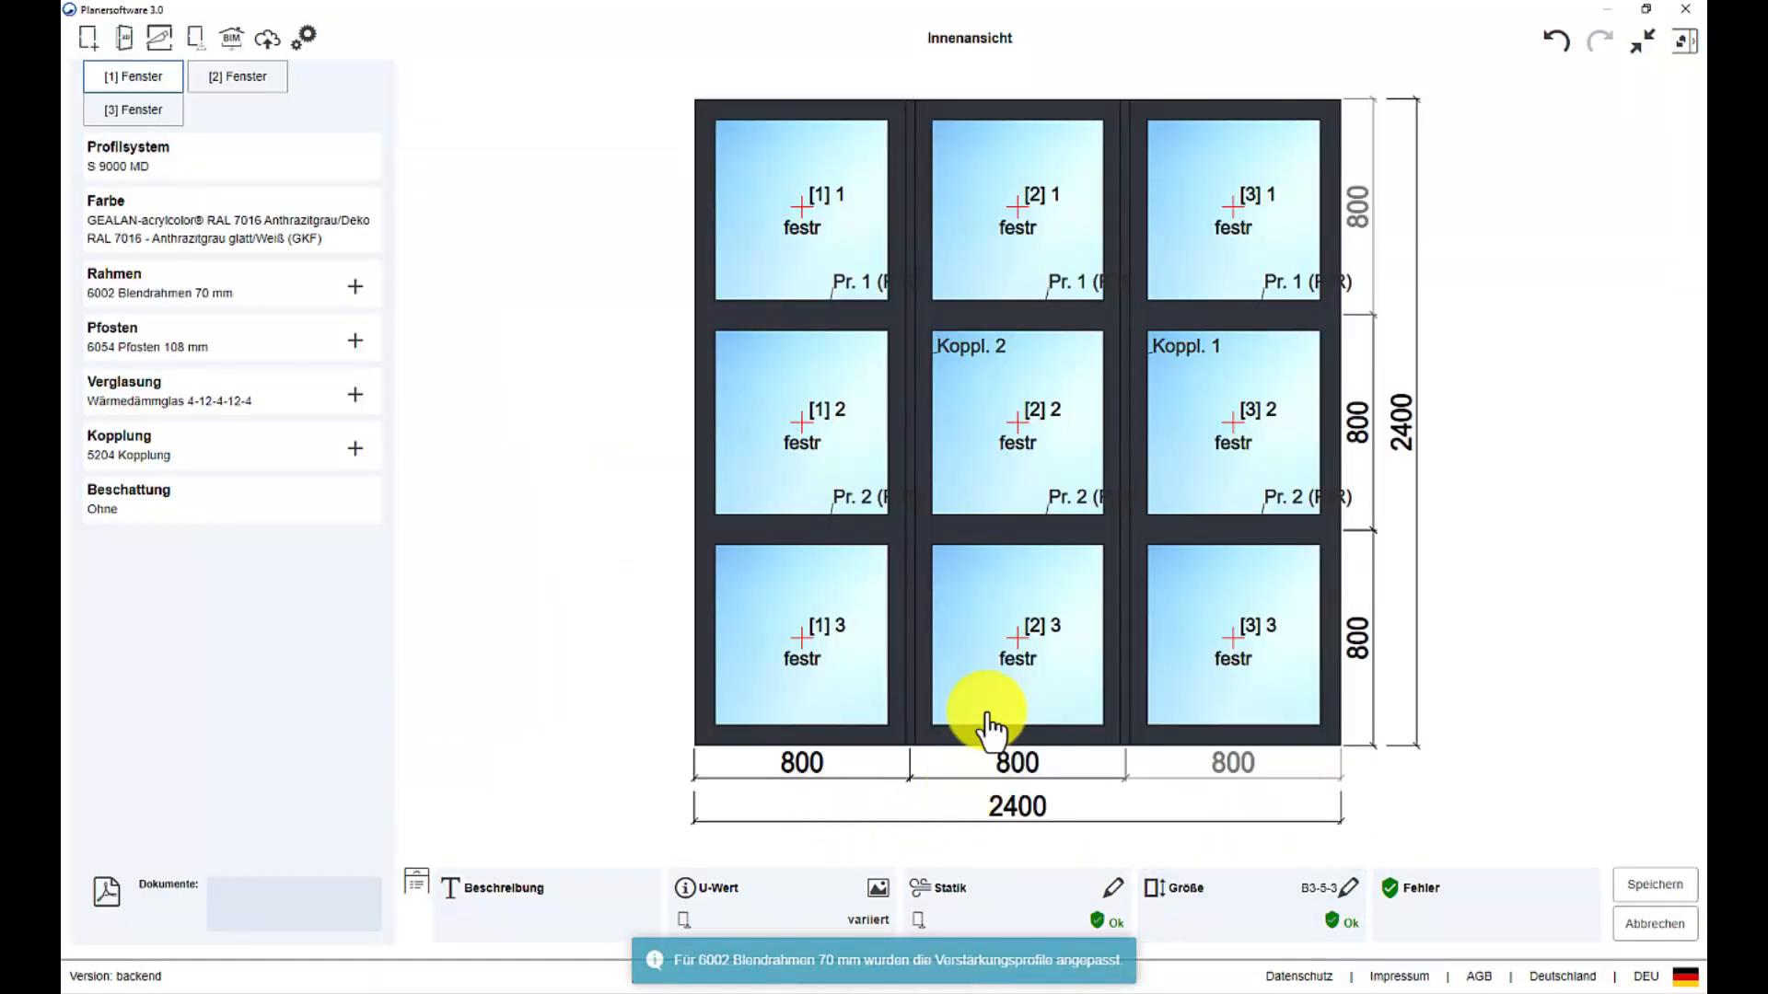
{"action": "left_click", "coordinate": [1024, 432]}
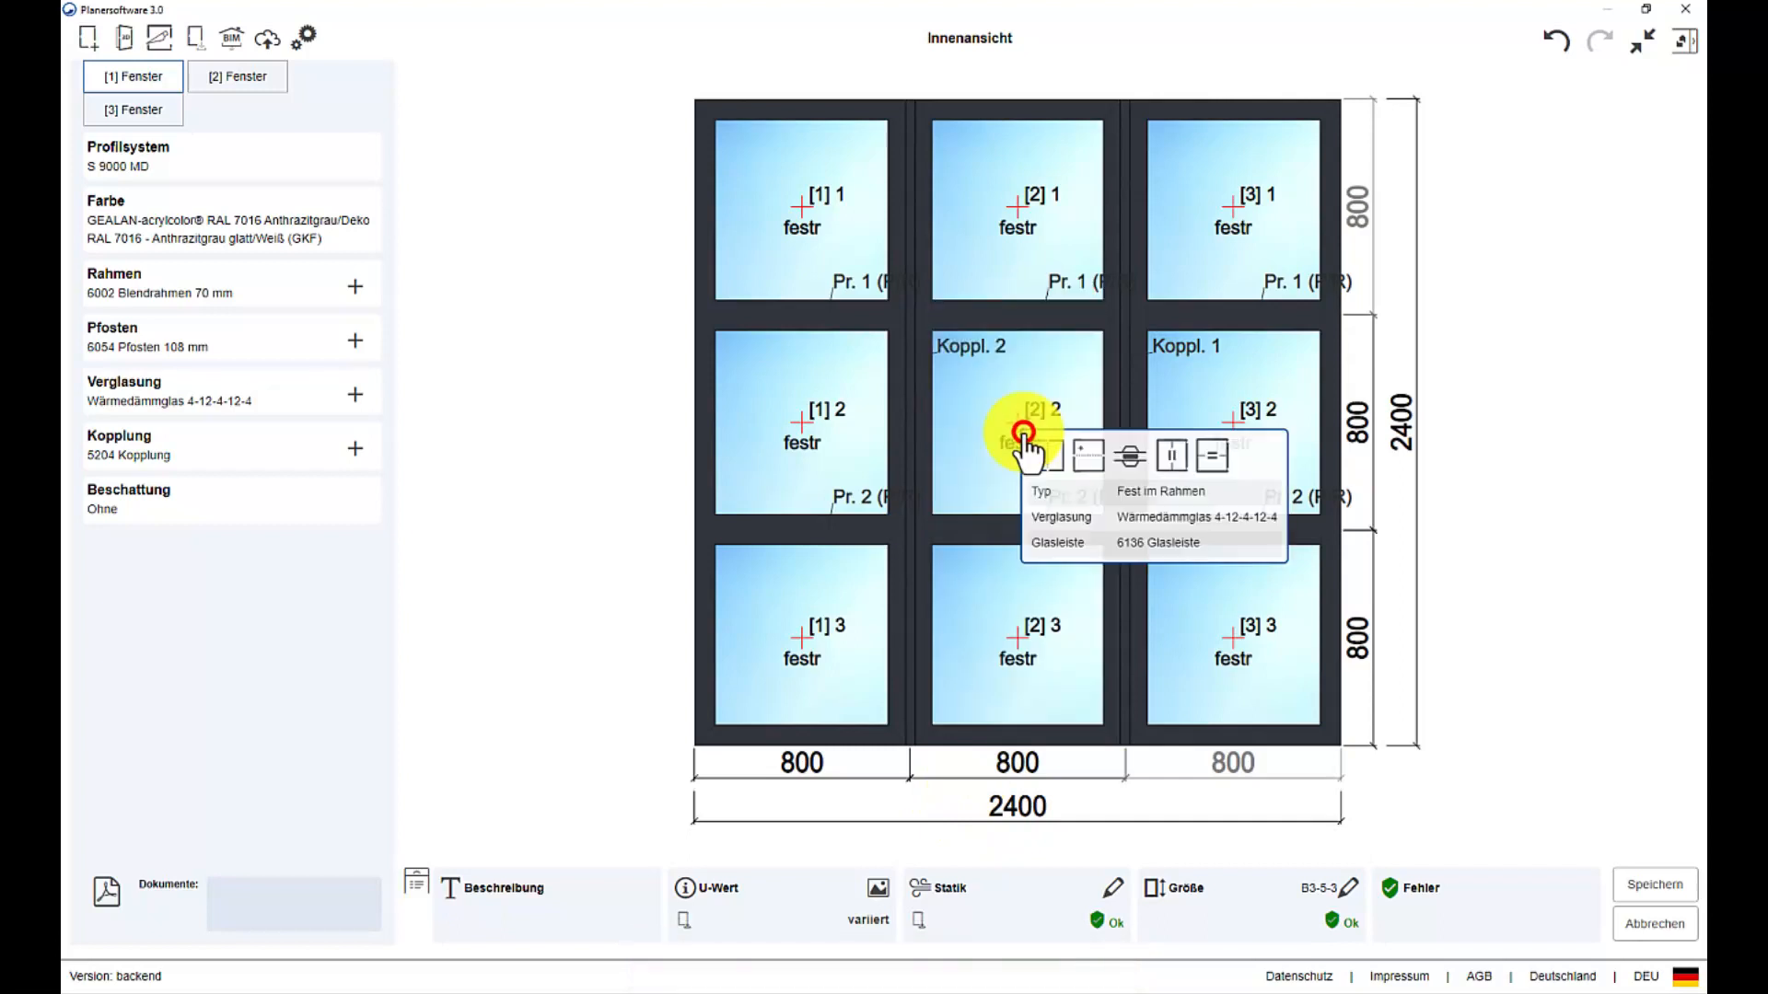
{"action": "left_click", "coordinate": [1154, 491]}
{"action": "left_click", "coordinate": [1017, 531]}
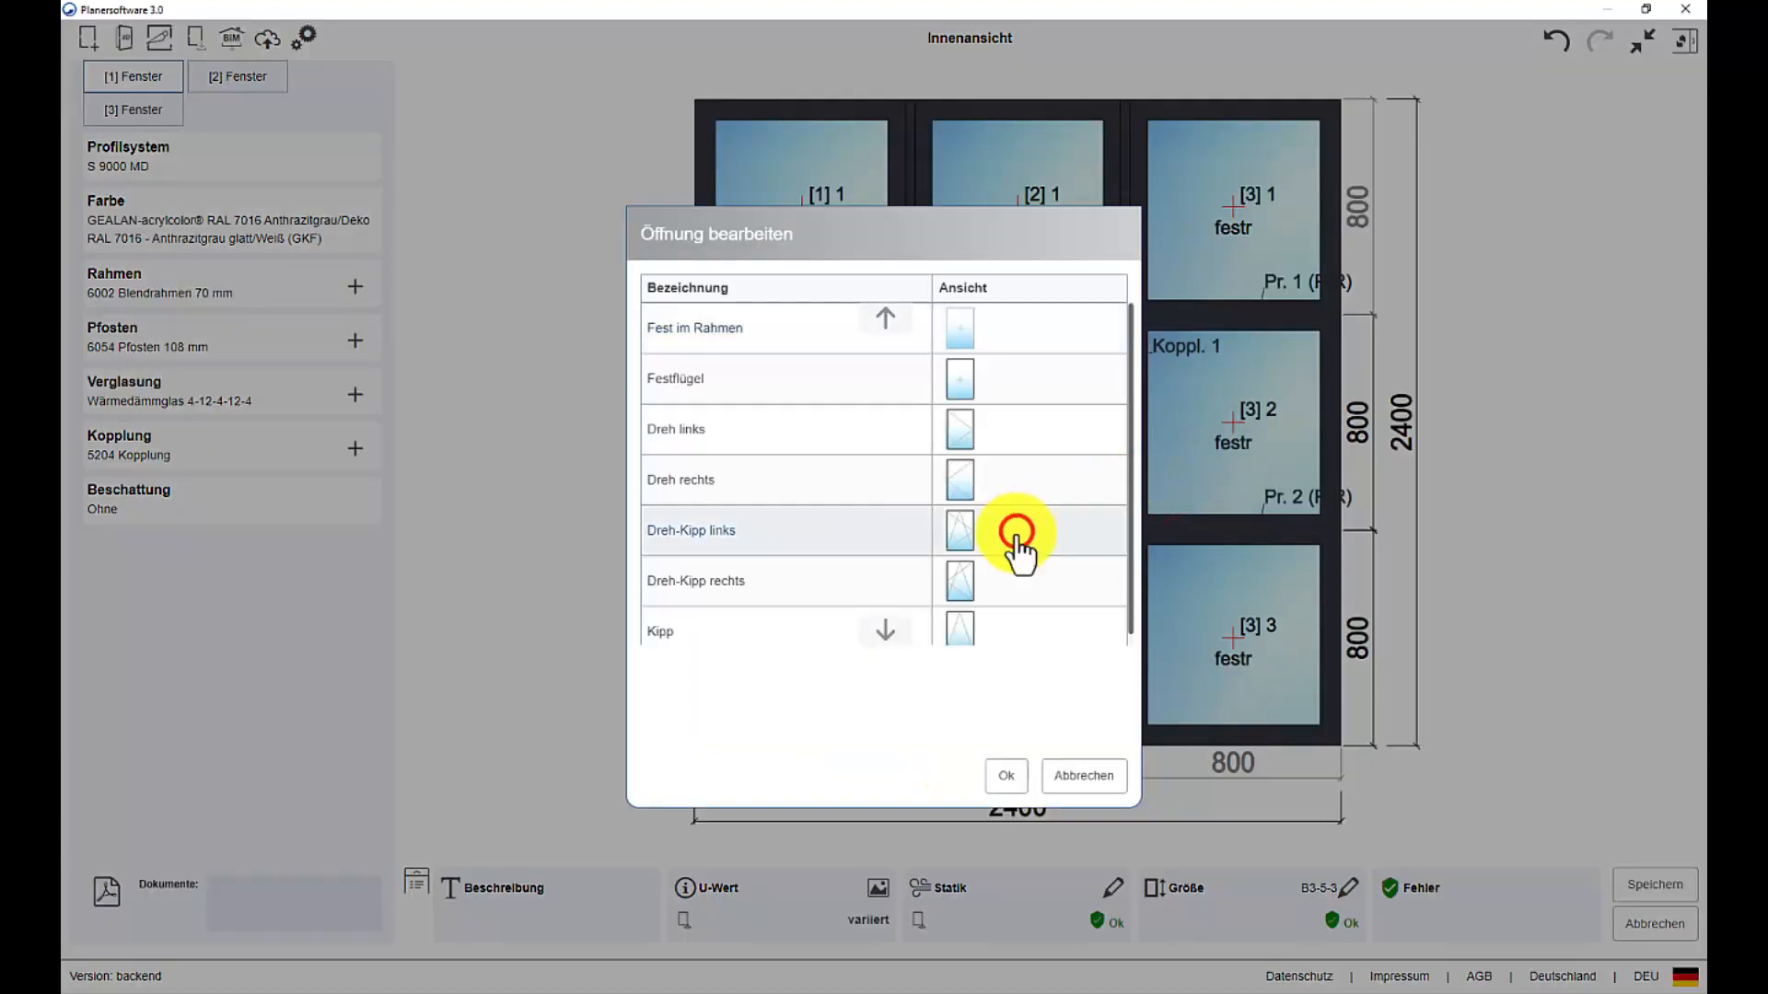
{"action": "left_click", "coordinate": [1008, 784]}
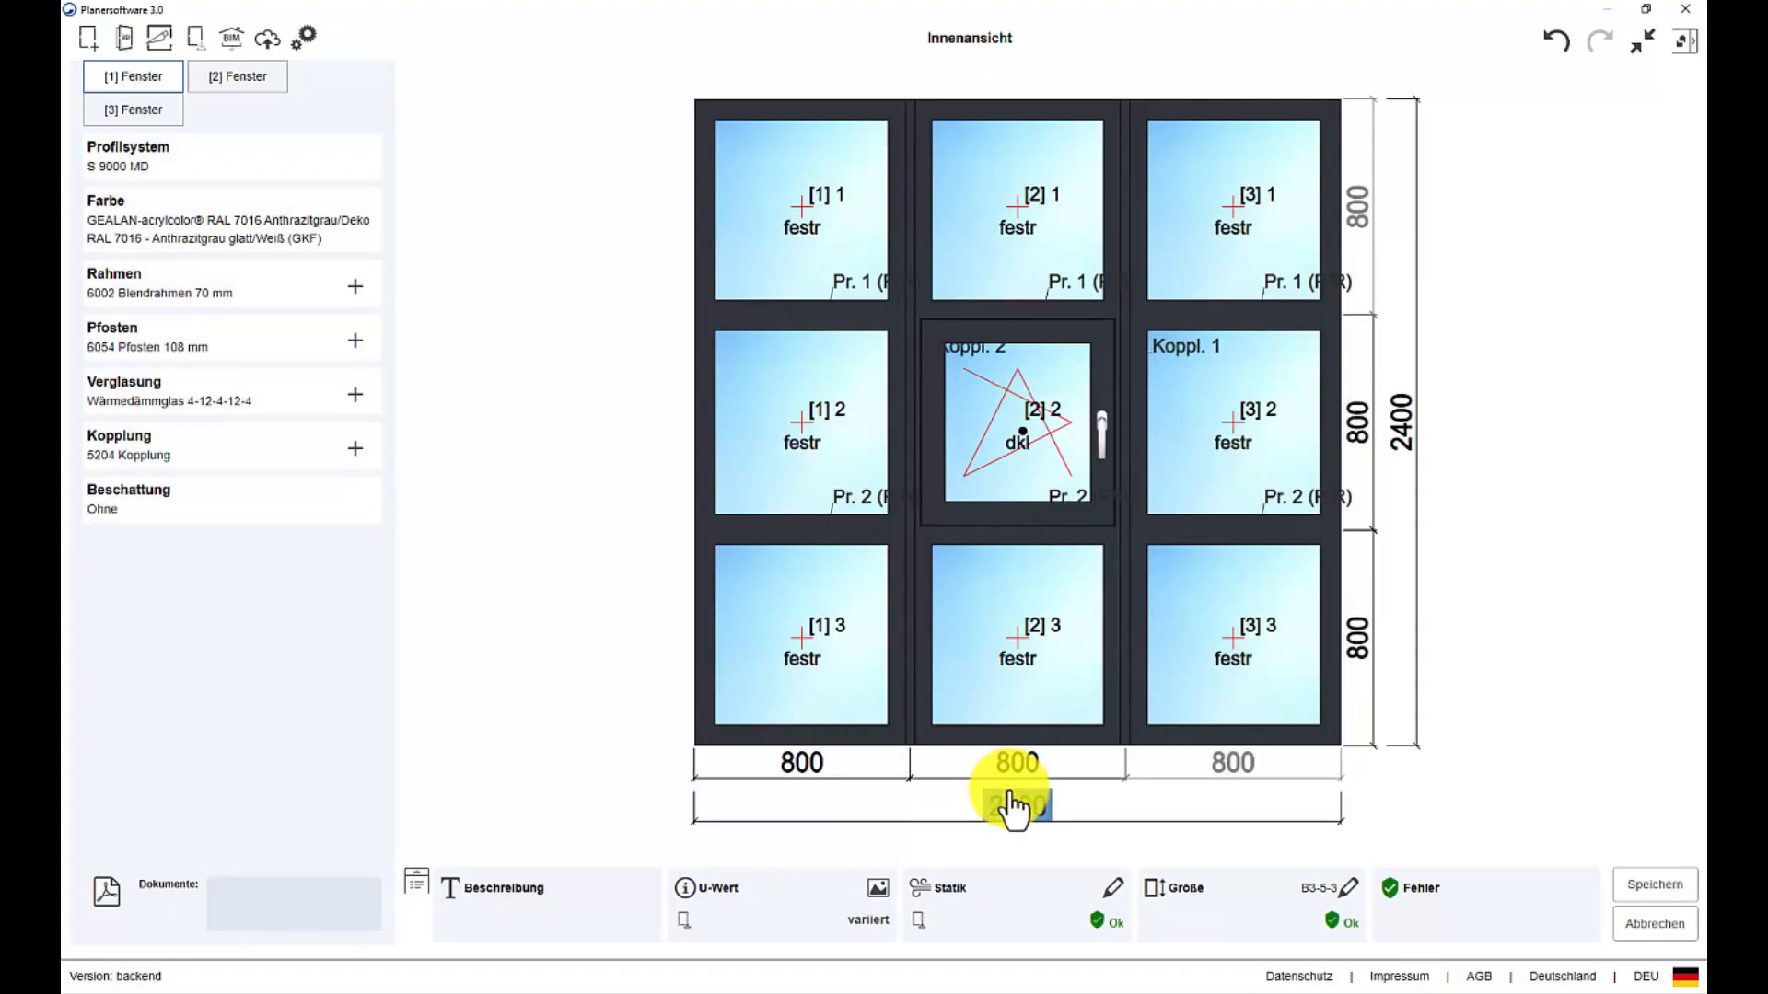
- Add the 7205 Anschlussprofil unten 30 mm für Fensterbank along the bottom edge of the coupled window construction
{"action": "left_click", "coordinate": [1177, 740]}
{"action": "left_click", "coordinate": [1401, 745]}
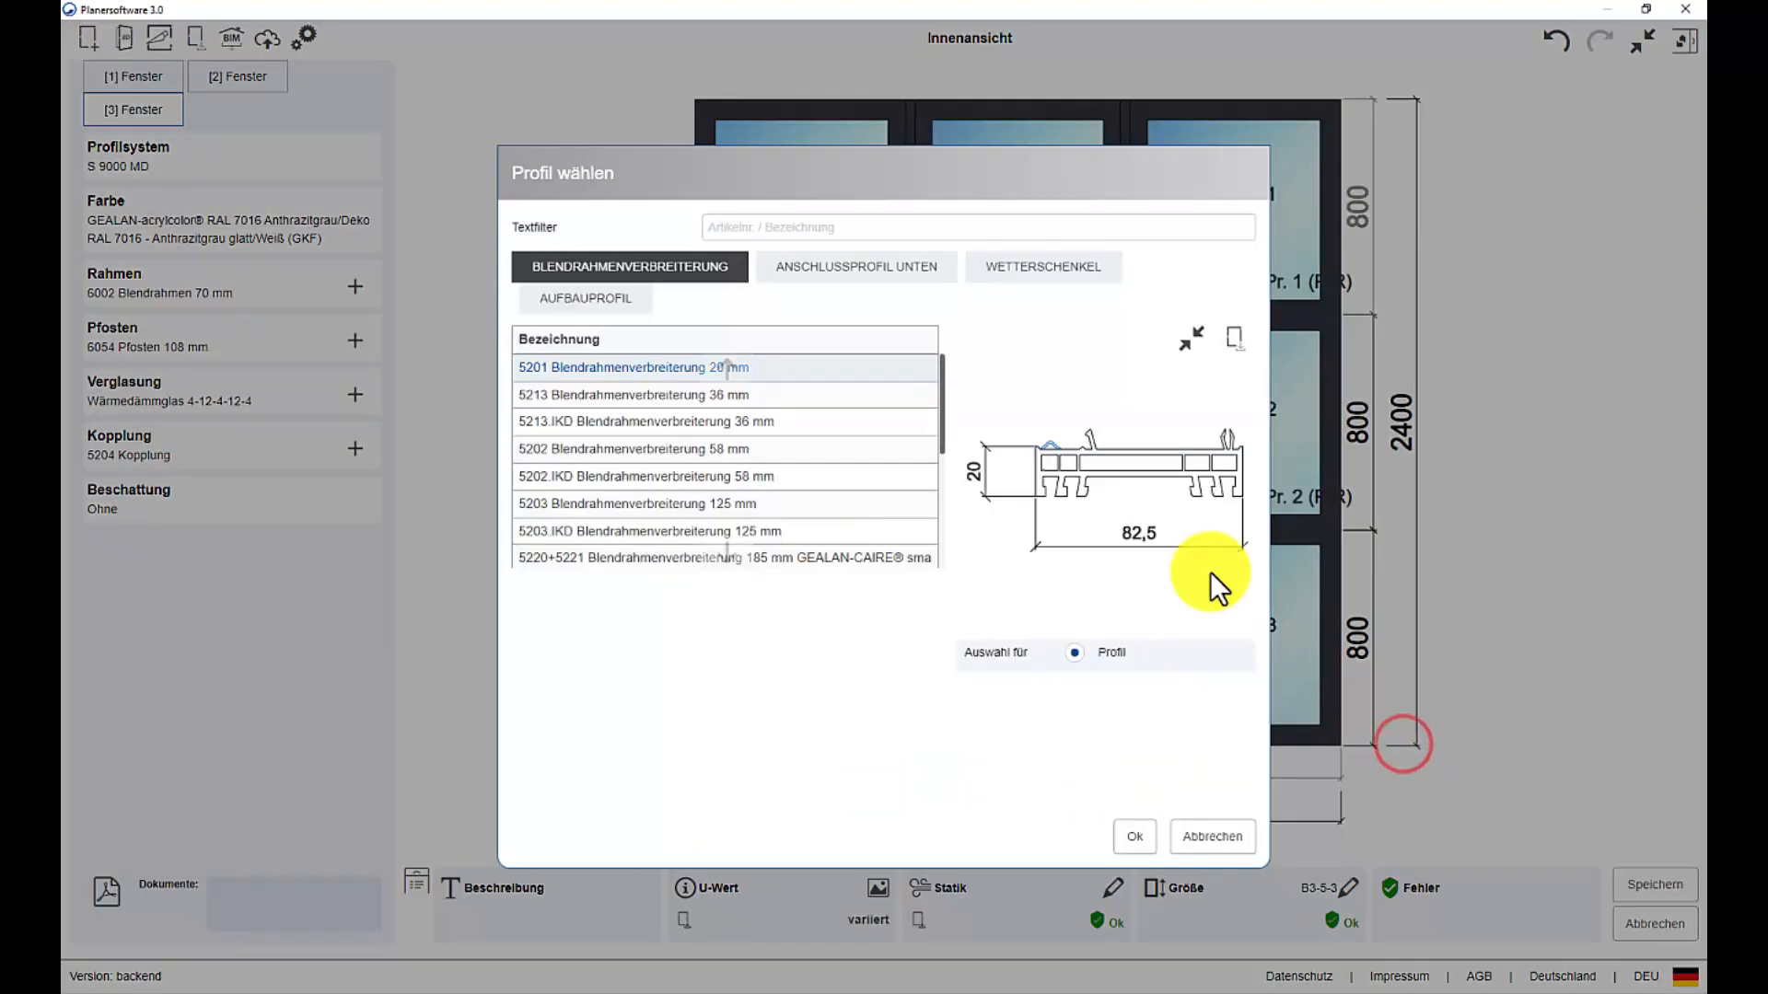
{"action": "left_click", "coordinate": [898, 276]}
{"action": "scroll", "coordinate": [828, 478], "scroll_direction": "down", "scroll_amount": 3}
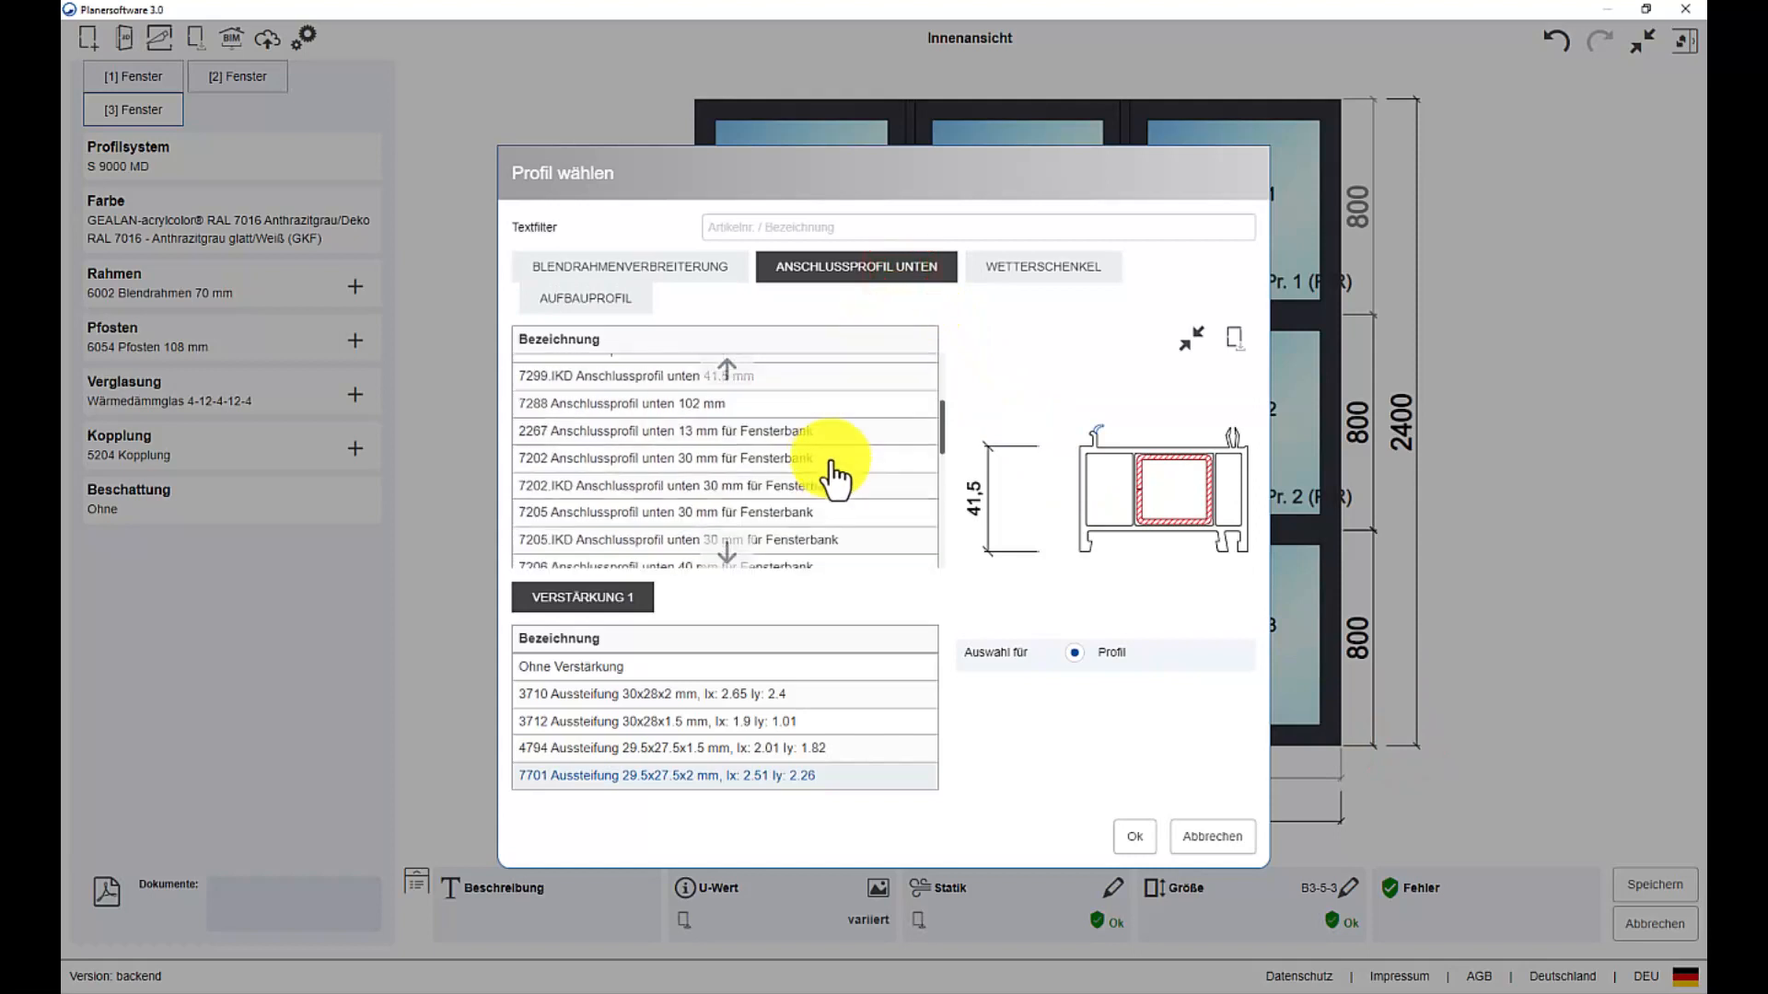
{"action": "left_click", "coordinate": [819, 502]}
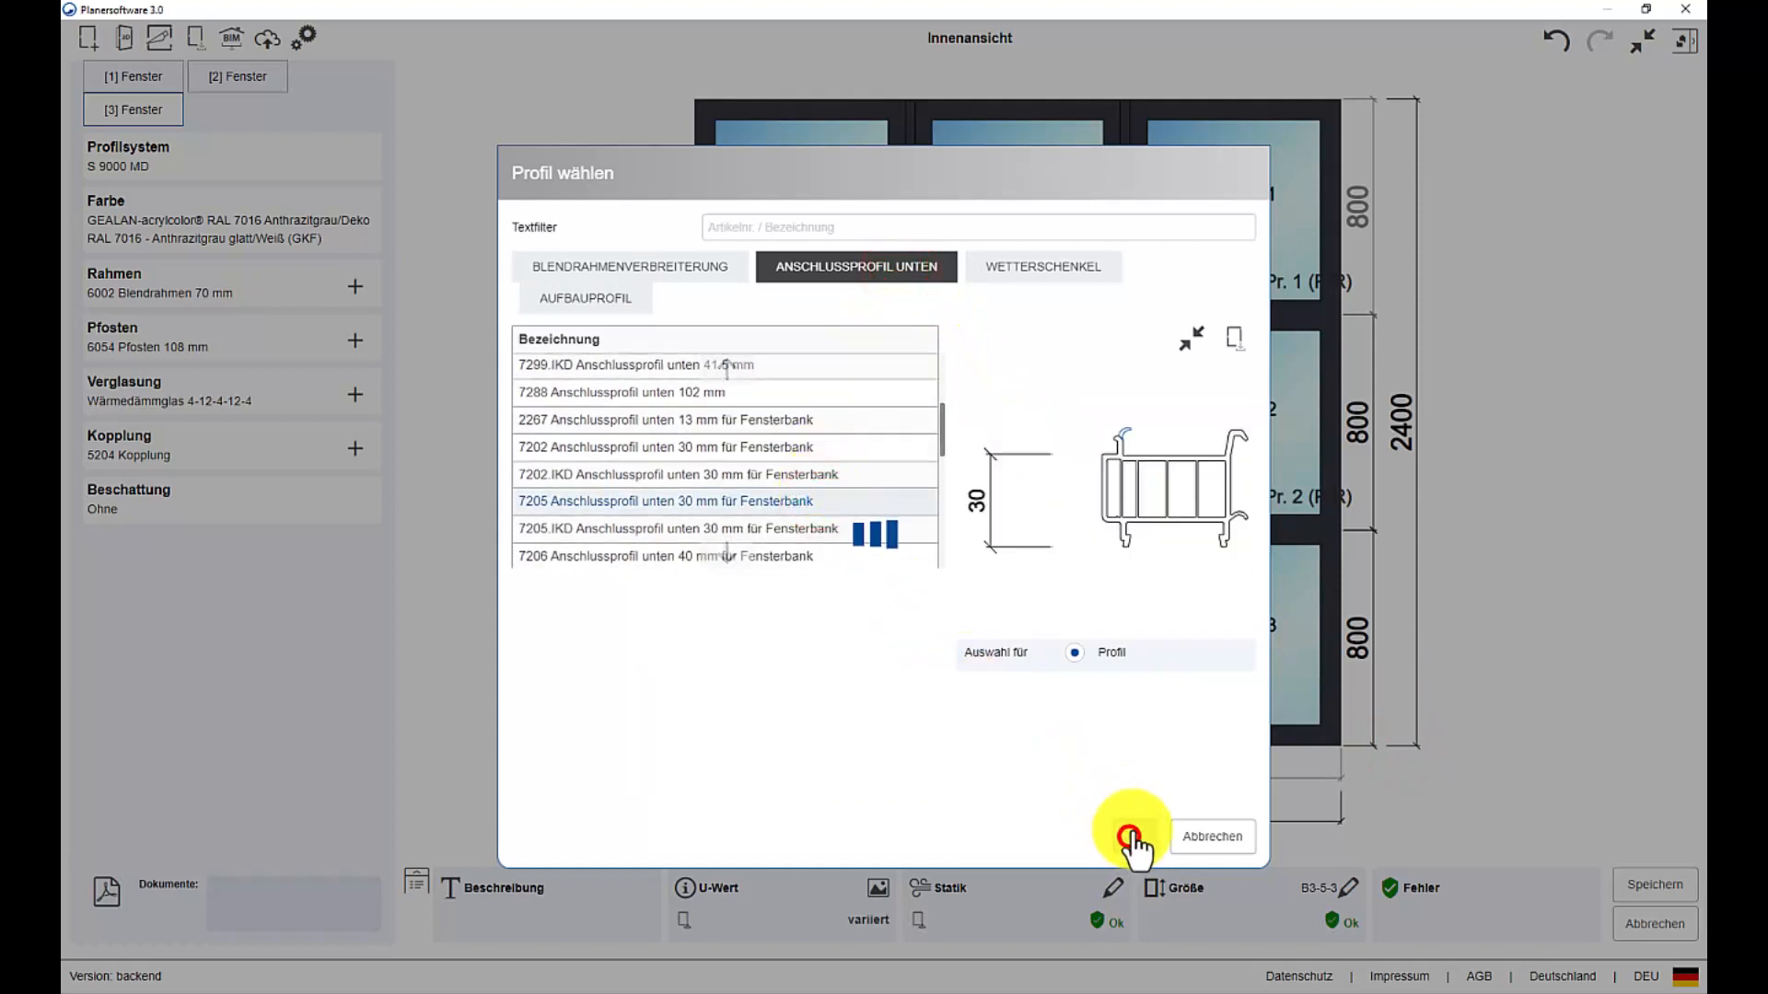
{"action": "left_click", "coordinate": [1130, 838]}
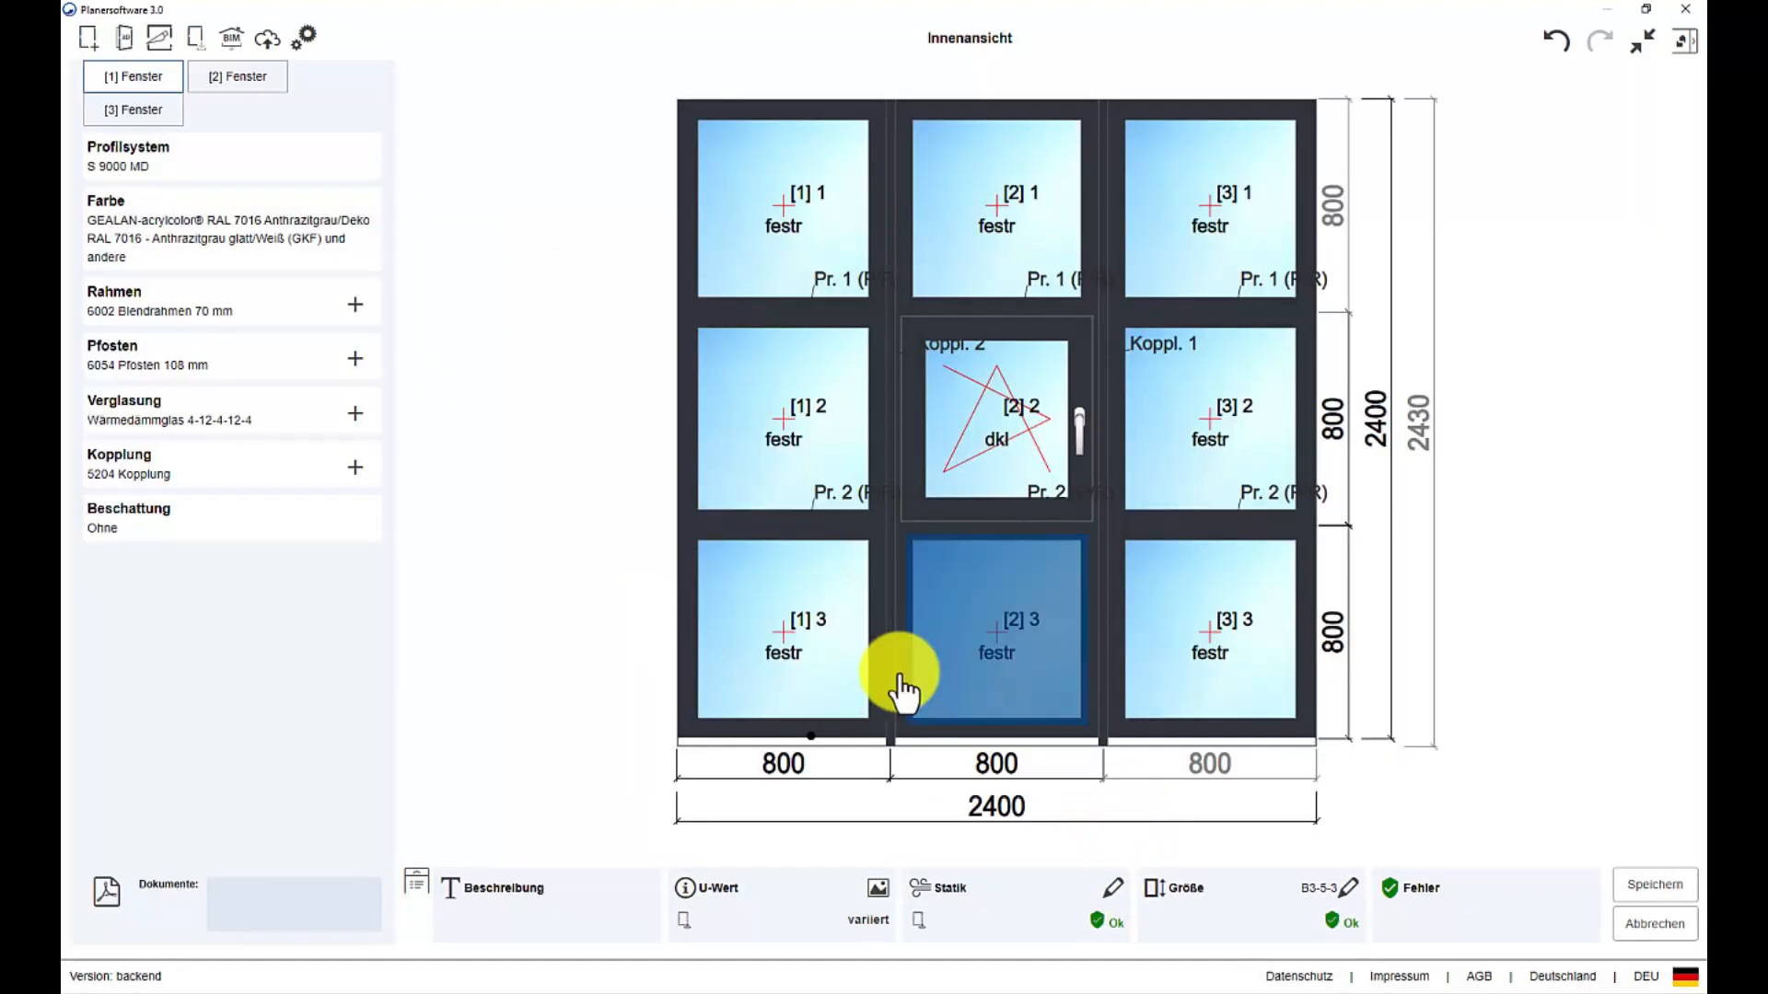
- Inspect the coupled window construction in 3D from an angle with the centre sash opened, and return to the design
{"action": "left_click", "coordinate": [129, 43]}
{"action": "left_click_drag", "start_coordinate": [1105, 458], "coordinate": [727, 475]}
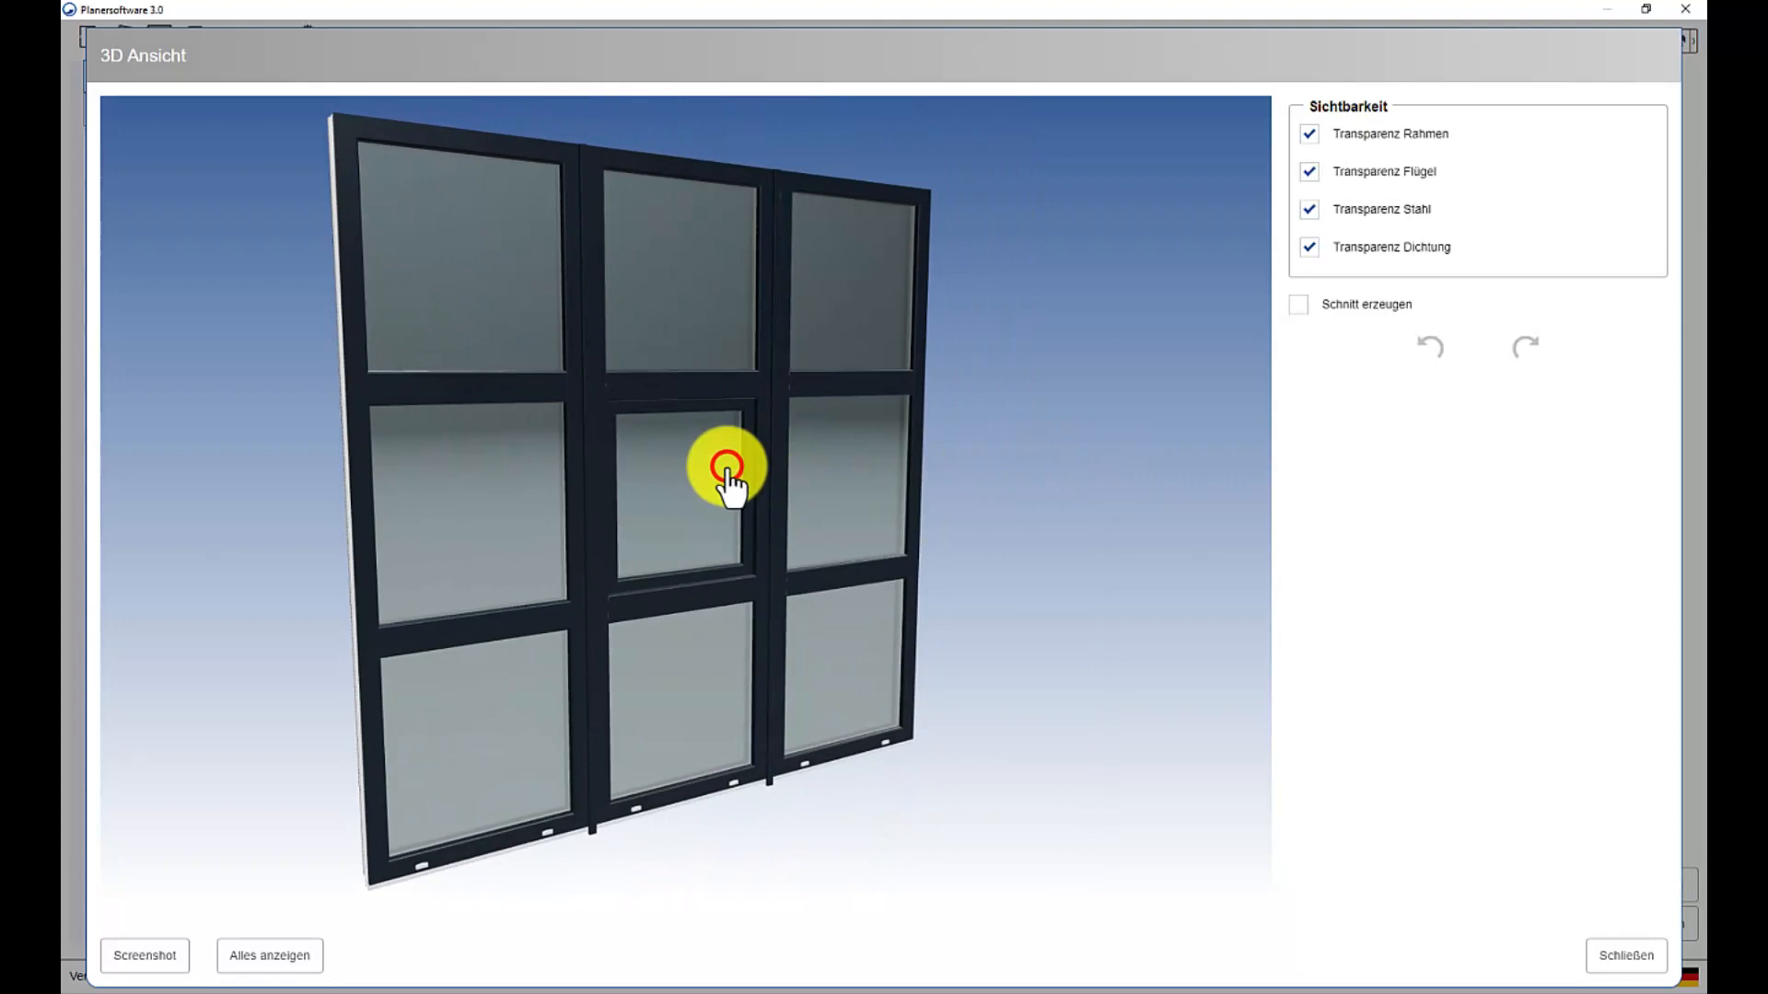
{"action": "left_click", "coordinate": [726, 467]}
{"action": "left_click_drag", "start_coordinate": [571, 462], "coordinate": [1079, 594]}
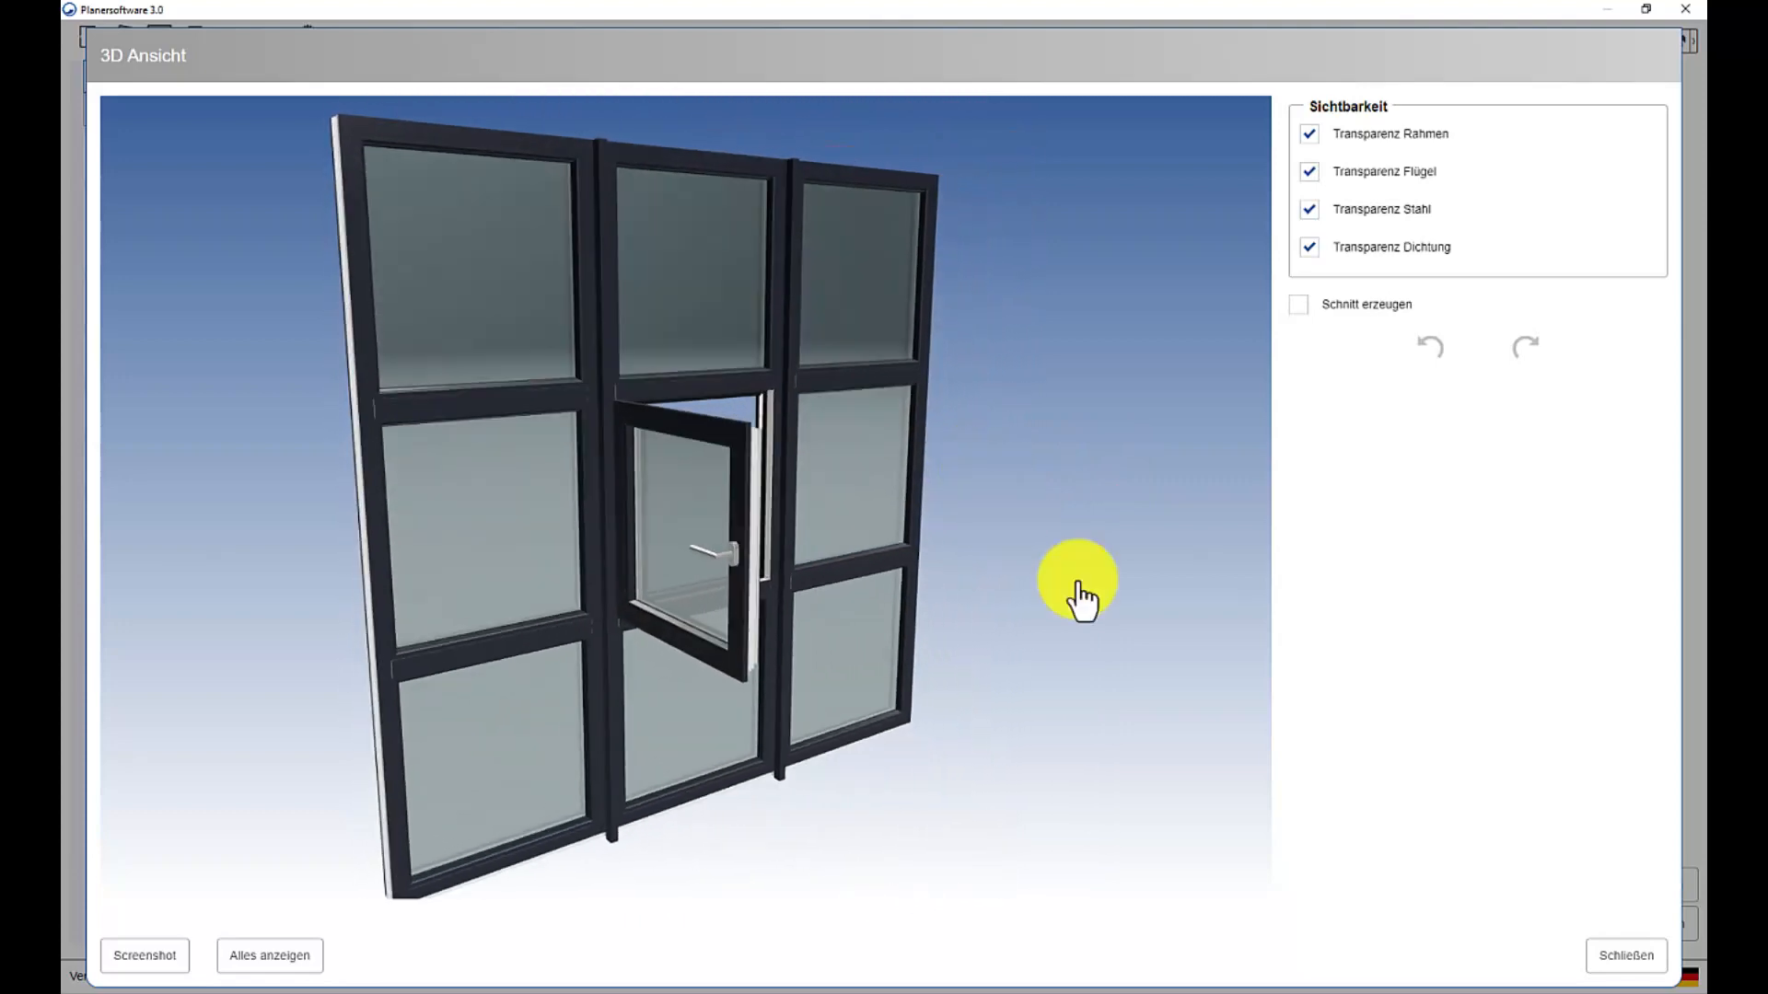
{"action": "left_click", "coordinate": [1627, 956]}
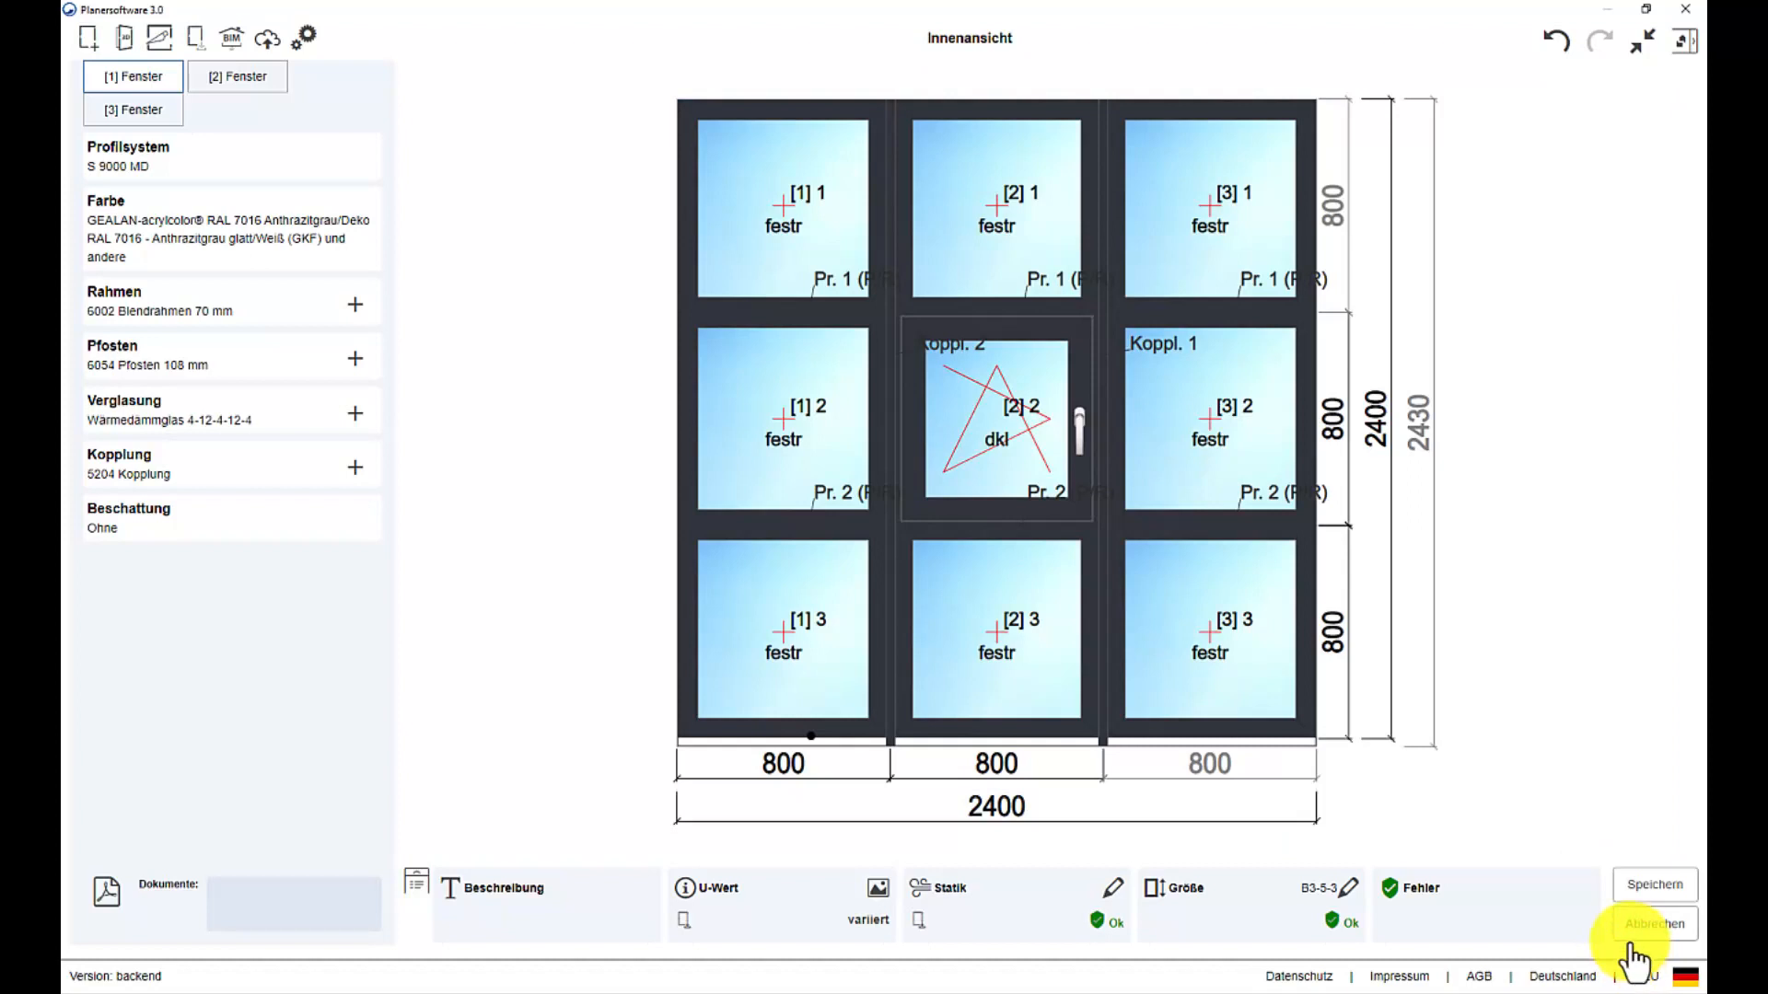
- Save the nine-field construction to the ARCHICAD project as a window, declining its use as a door
{"action": "left_click", "coordinate": [1629, 889]}
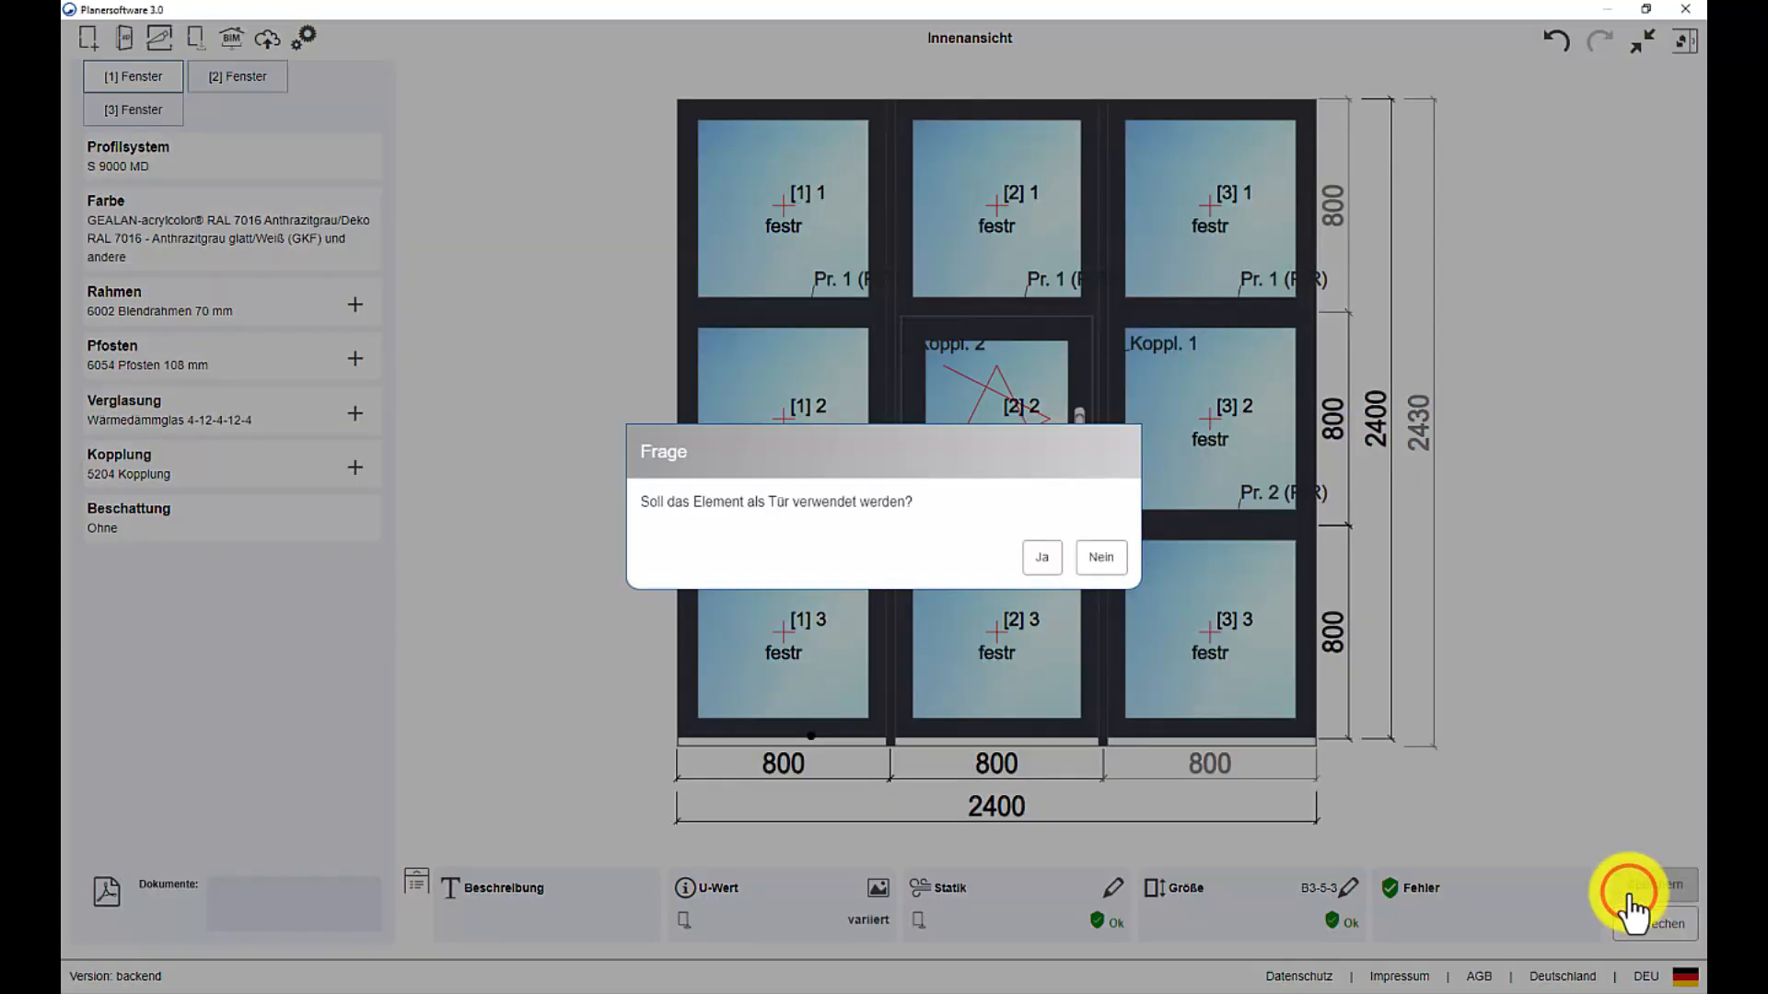
{"action": "left_click", "coordinate": [1104, 555]}
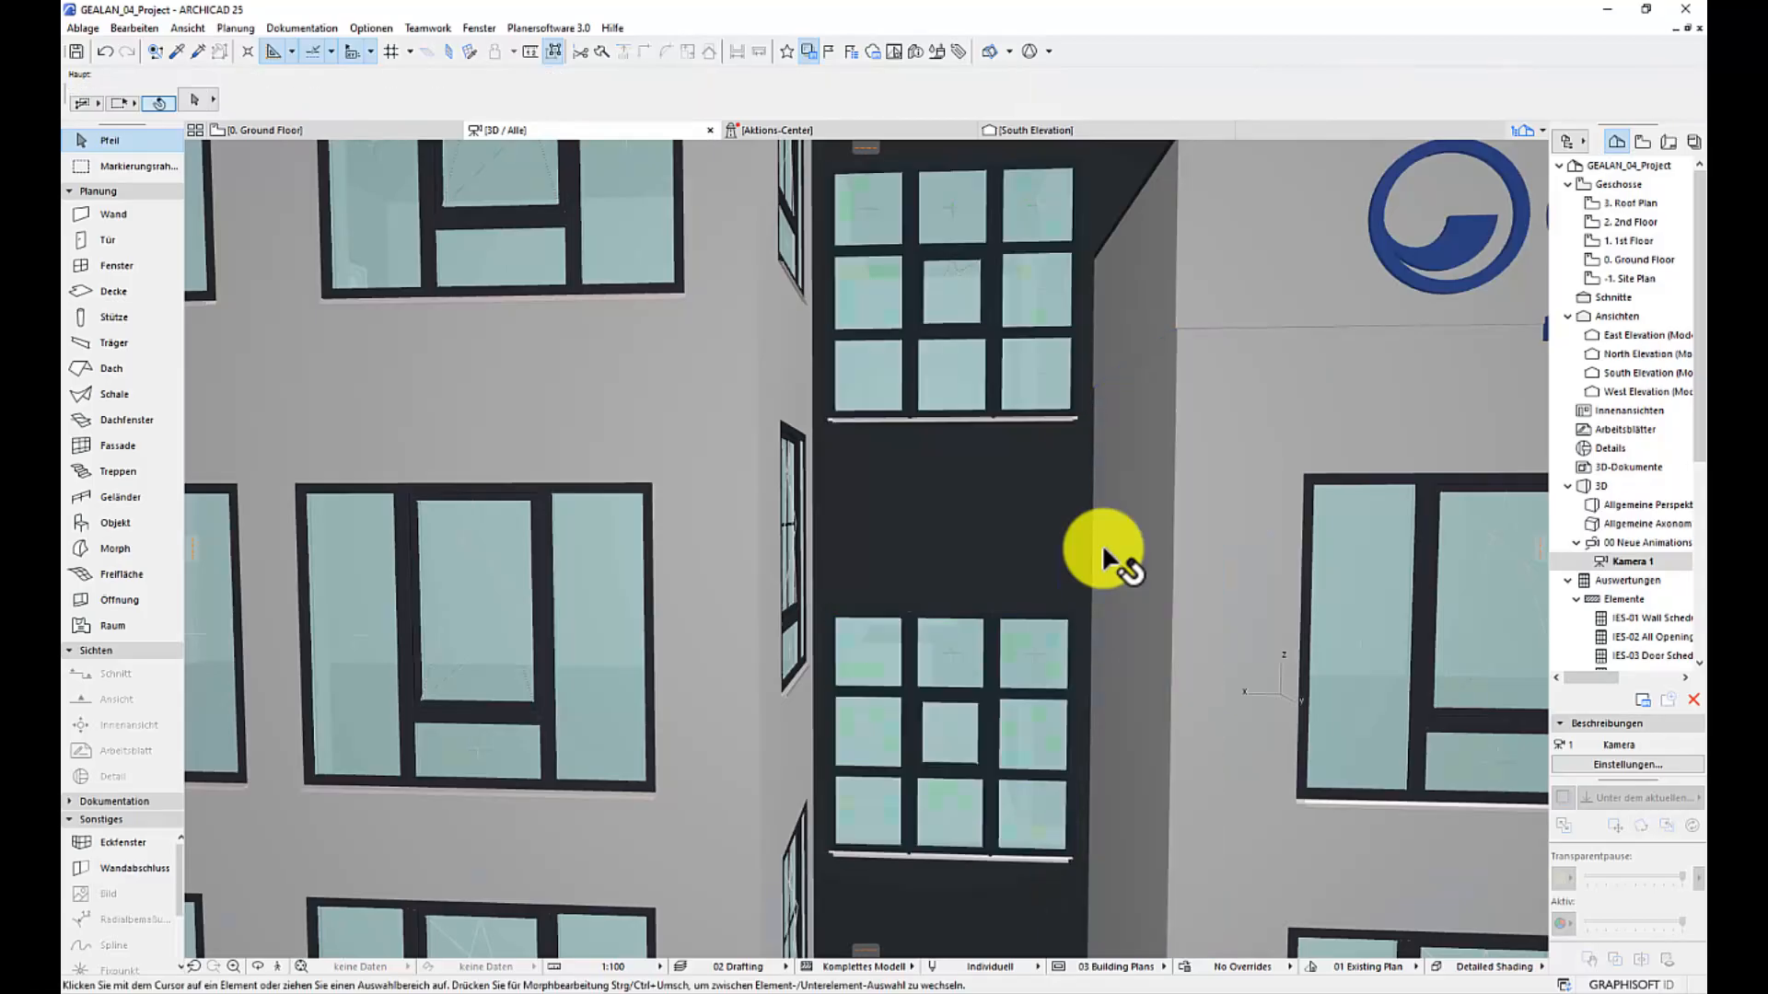